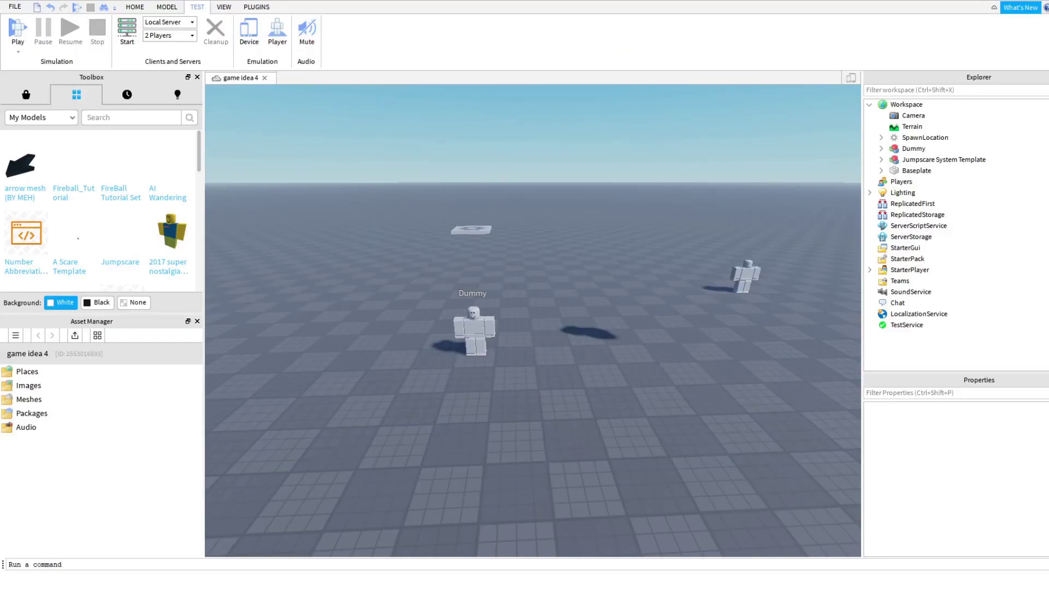
Step: Inspect the dummy characters, the spawn platform and the black room from several angles in the scene
right_drag(727, 428, 726, 393)
key(s)
key(a)
key(w)
key(d)
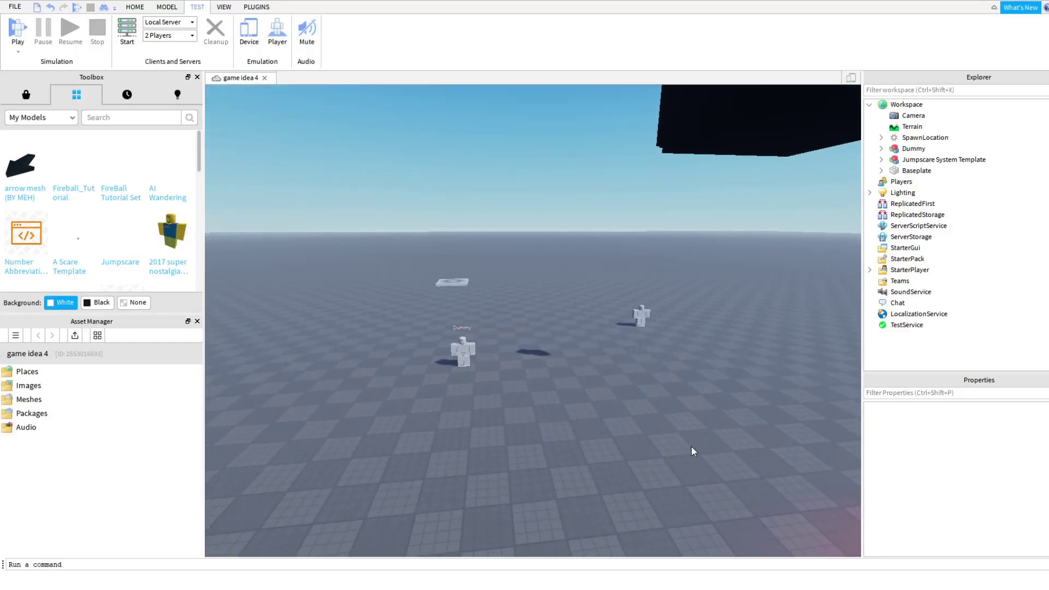
key(a)
key(d)
right_drag(629, 448, 599, 449)
key(e)
key(w)
key(a)
key(q)
key(w)
key(e)
key(s)
key(d)
key(w)
key(s)
key(d)
key(q)
key(w)
key(e)
key(w)
key(s)
key(w)
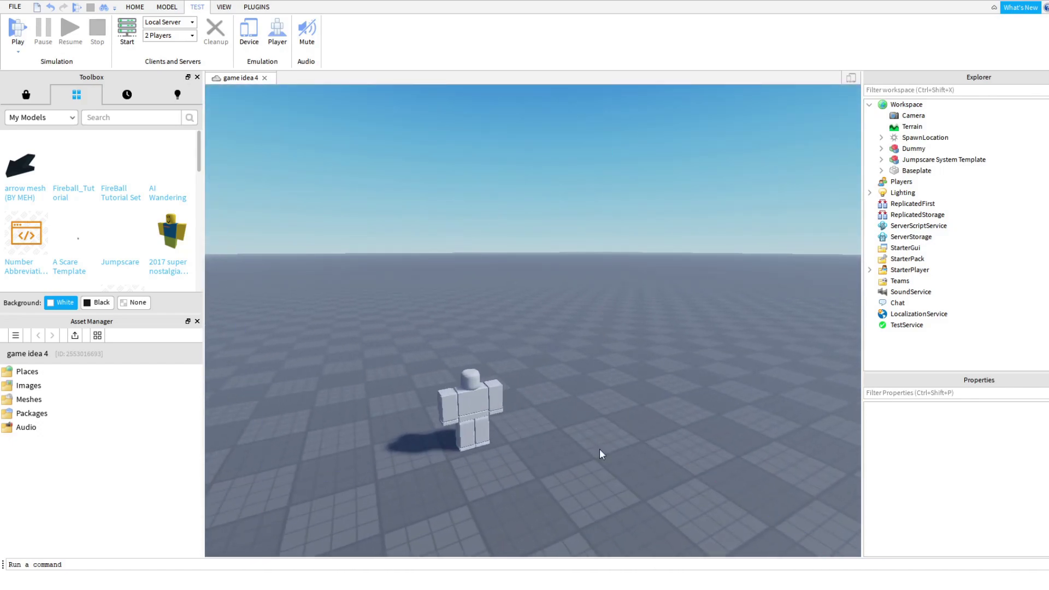
key(s)
right_drag(510, 418, 513, 419)
key(w)
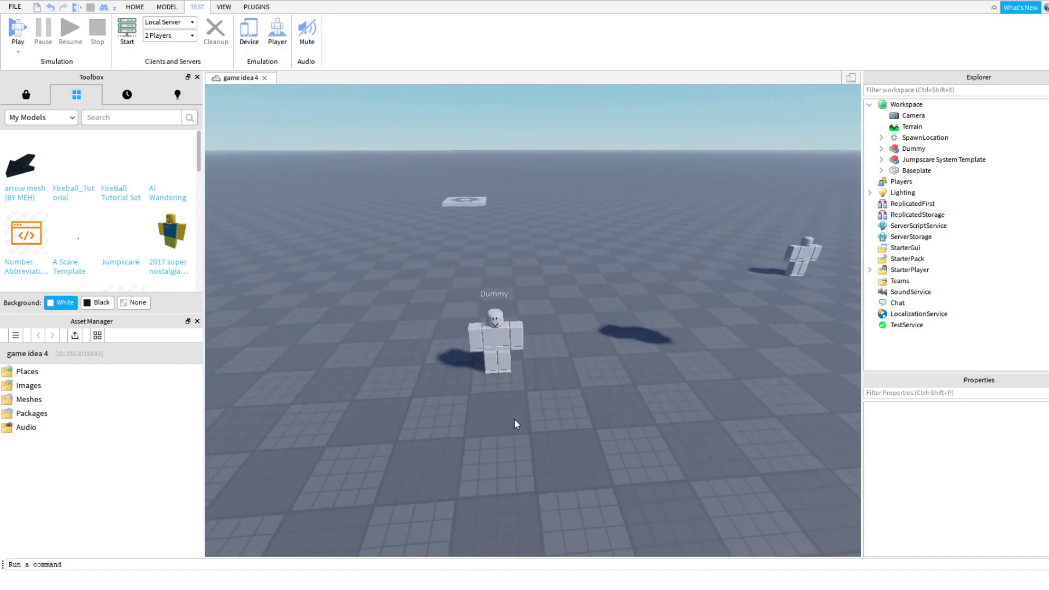
key(s)
key(d)
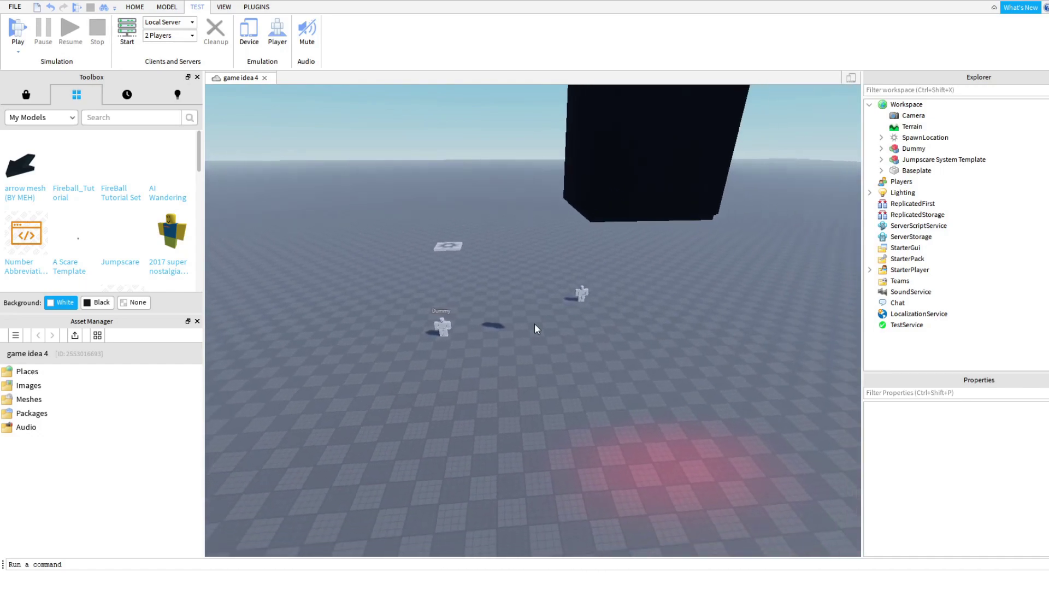
right_drag(534, 323, 529, 313)
key(w)
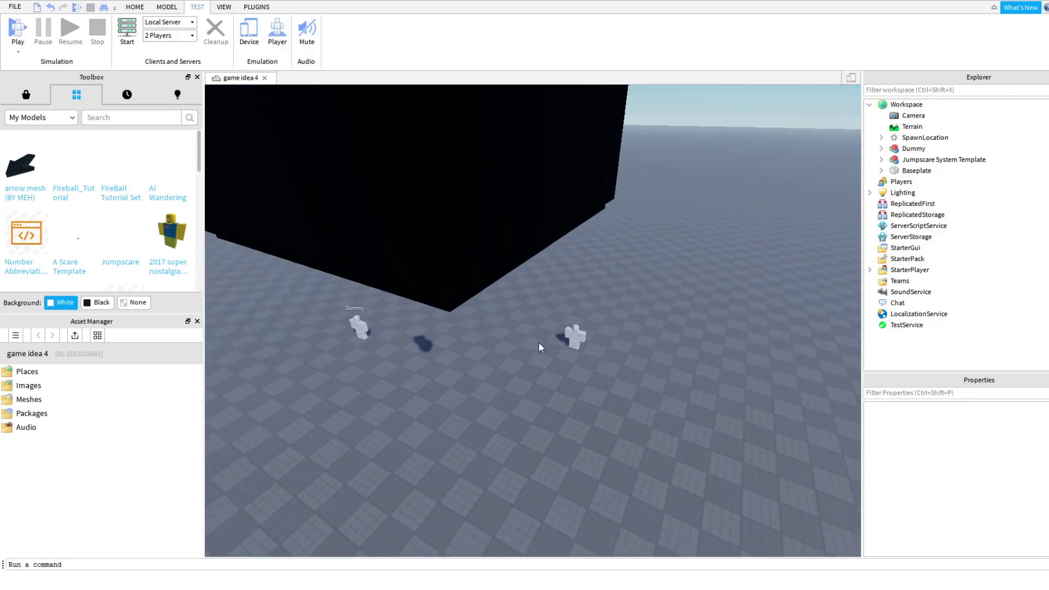
Step: Select the Jumpscare System Template model in the scene and examine its black room and characters from different sides
key(s)
click(566, 334)
key(s)
key(a)
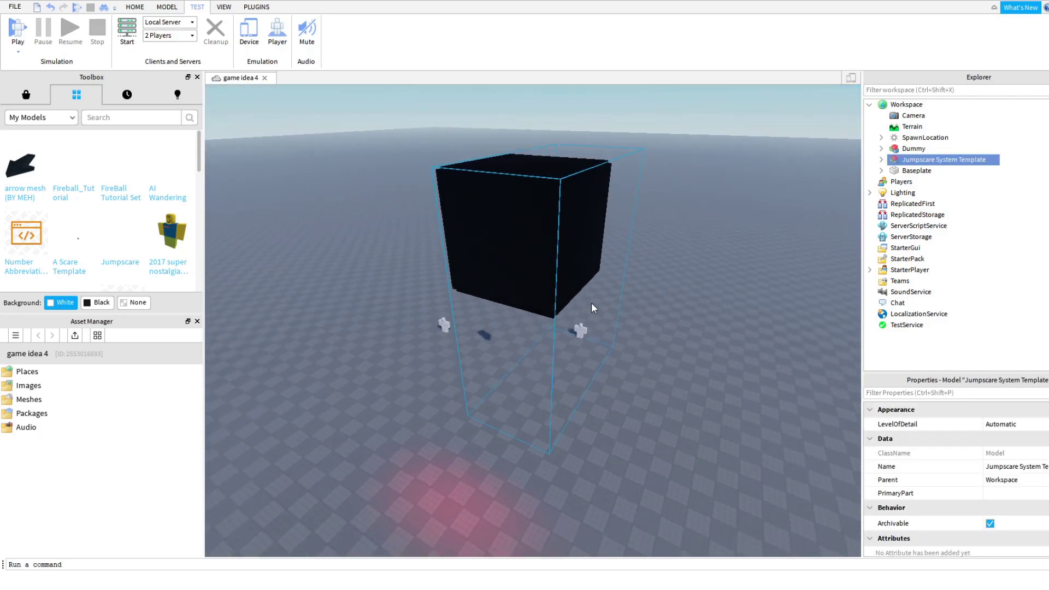
right_drag(545, 295, 495, 277)
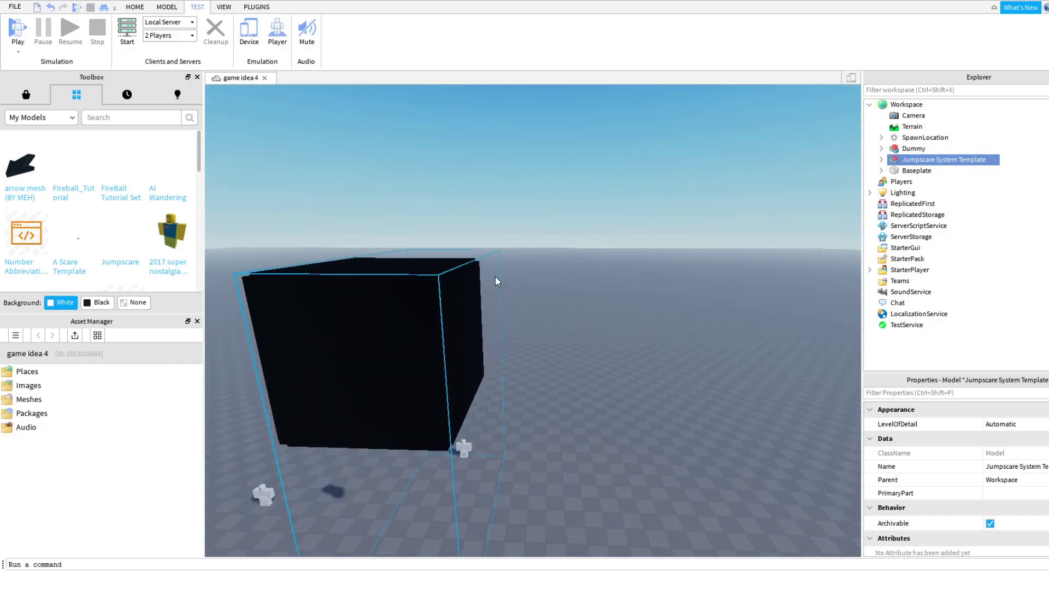
key(d)
right_drag(487, 394, 488, 395)
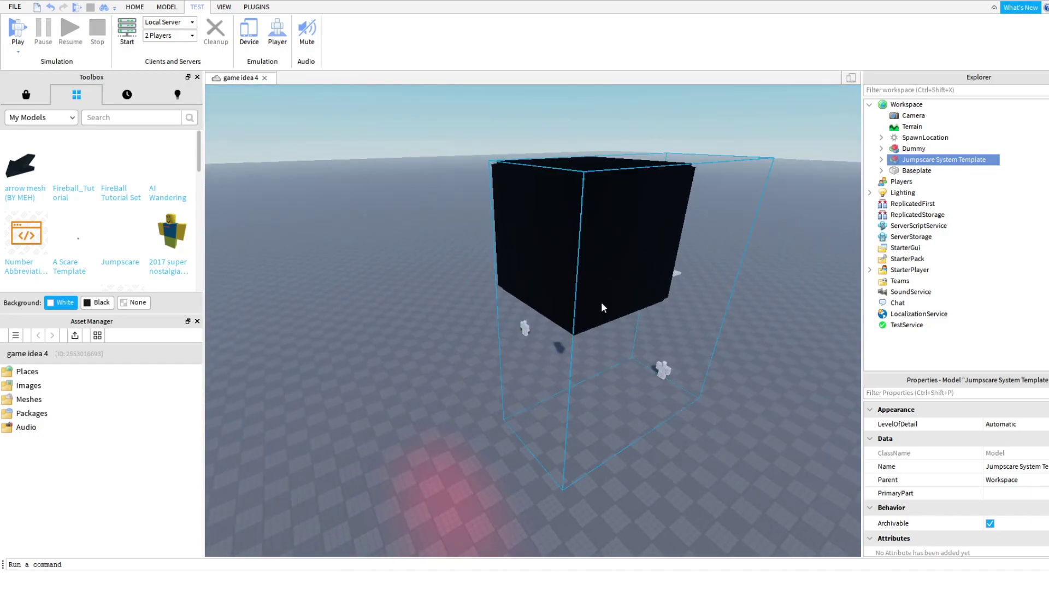
key(a)
right_drag(498, 424, 581, 356)
key(d)
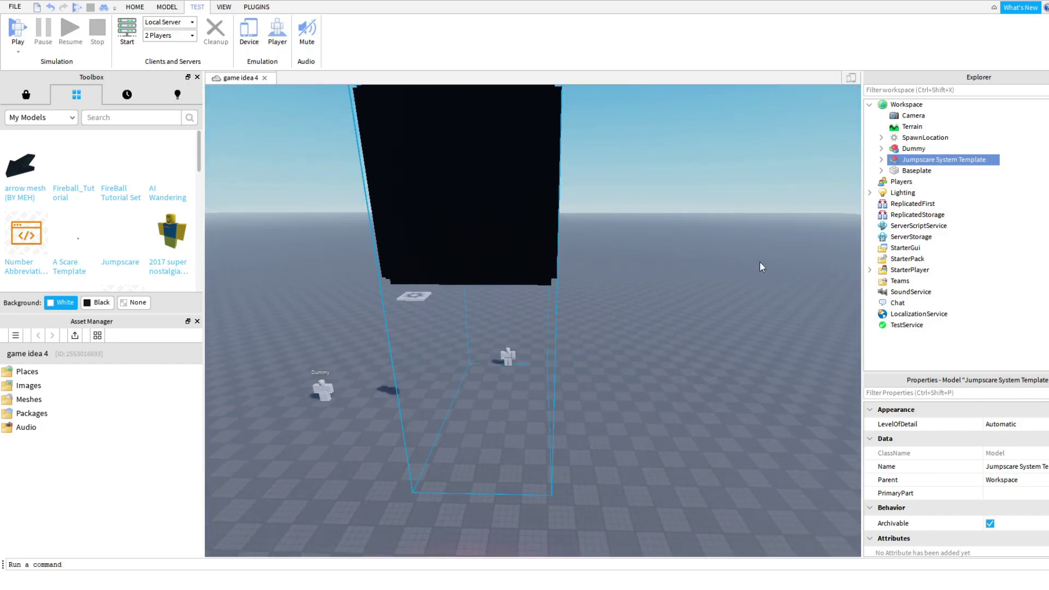
Step: Move the ReplicatedStorage and ServerScriptService folders out of Jumpscare System Template into the services of the same names
click(882, 159)
click(930, 170)
double_click(929, 181)
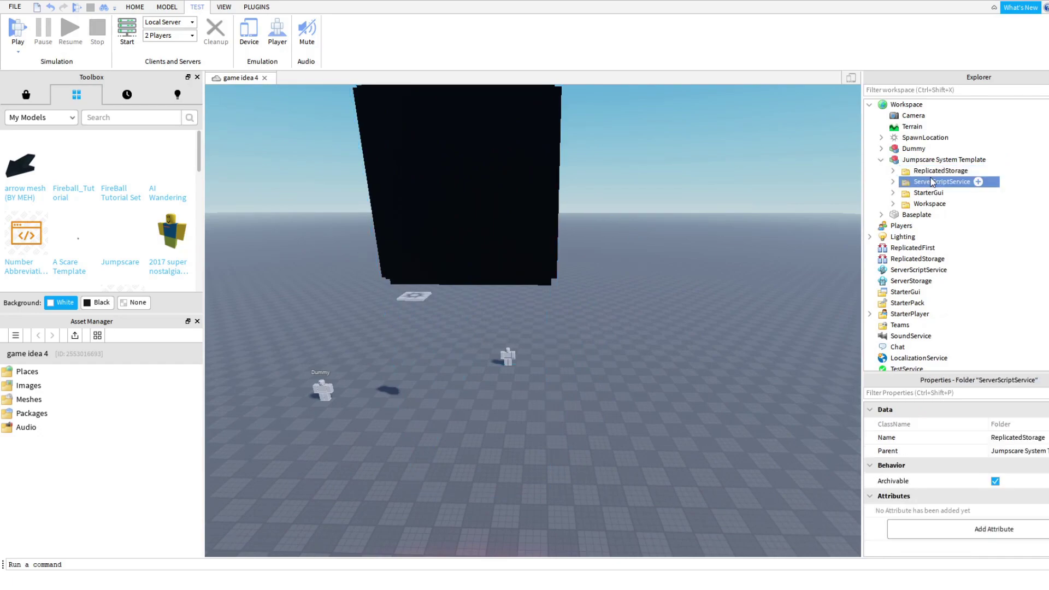
click(930, 192)
click(927, 215)
click(893, 183)
click(923, 182)
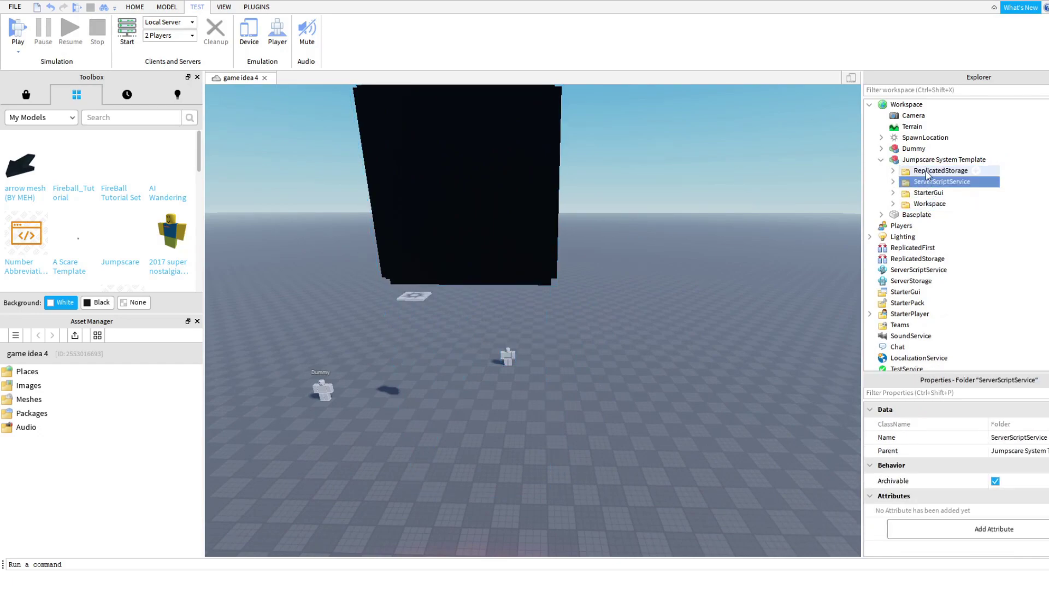
drag(929, 172, 961, 278)
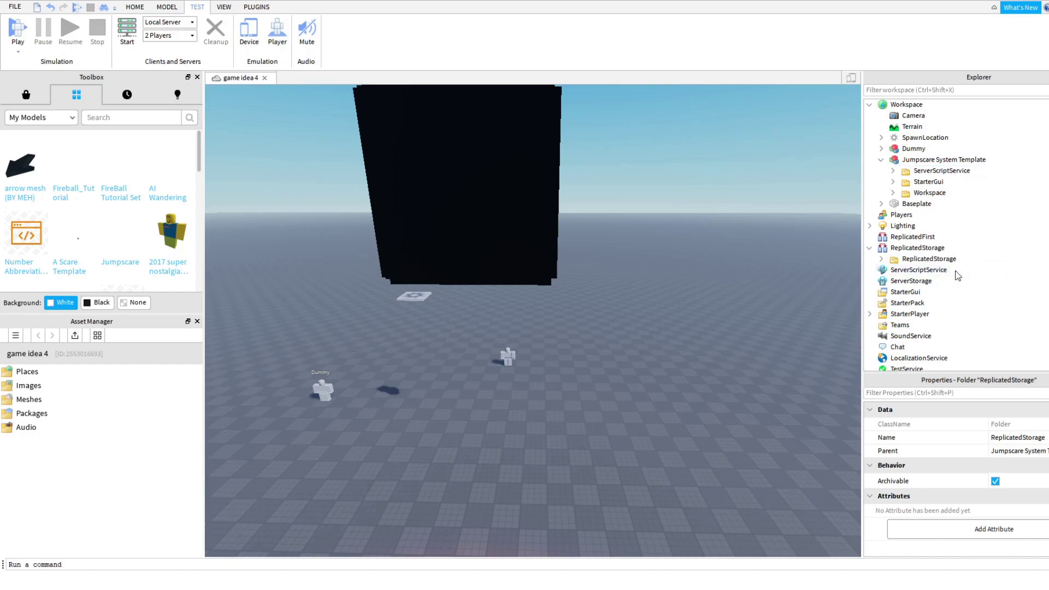
drag(931, 170, 923, 270)
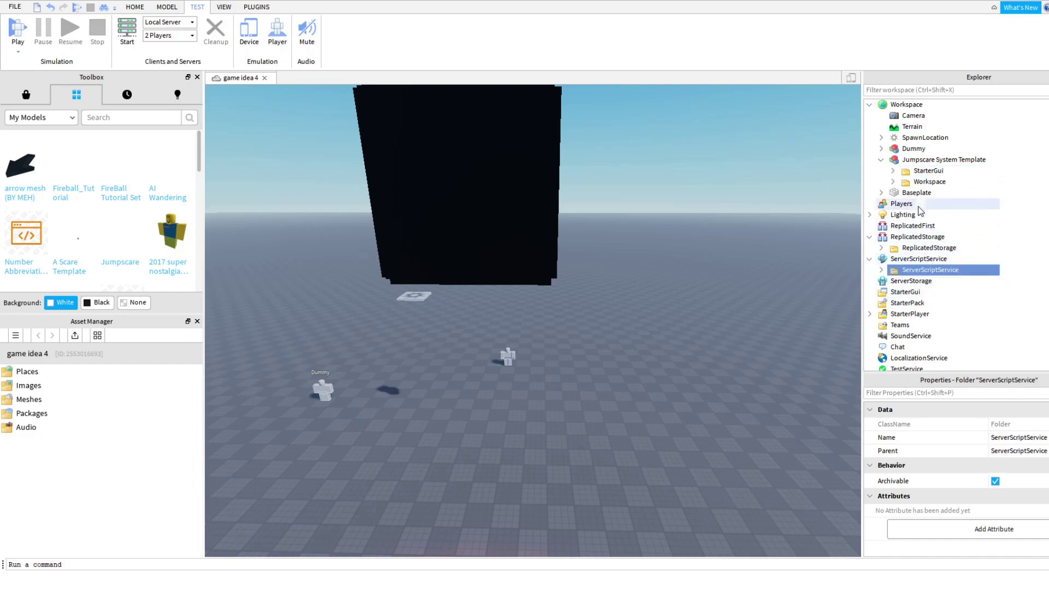
Step: Move the template's StarterGui folder into the StarterGui service and its Workspace folder directly into Workspace
click(893, 171)
click(908, 171)
drag(908, 171, 932, 301)
drag(928, 171, 908, 105)
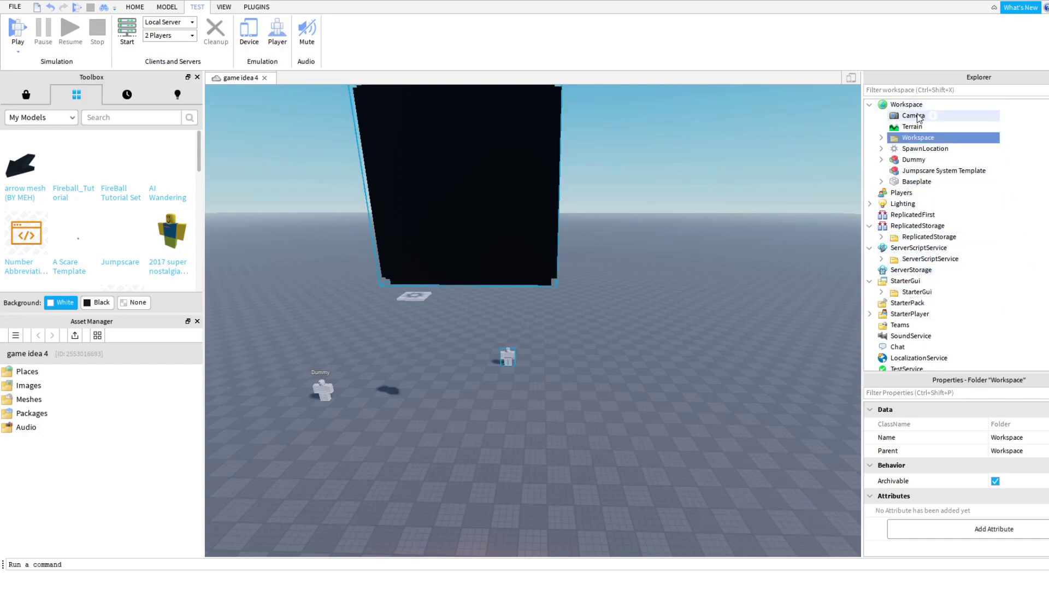
Step: Move the Modules folder directly into the ReplicatedStorage service and delete the emptied ReplicatedStorage folder
double_click(946, 242)
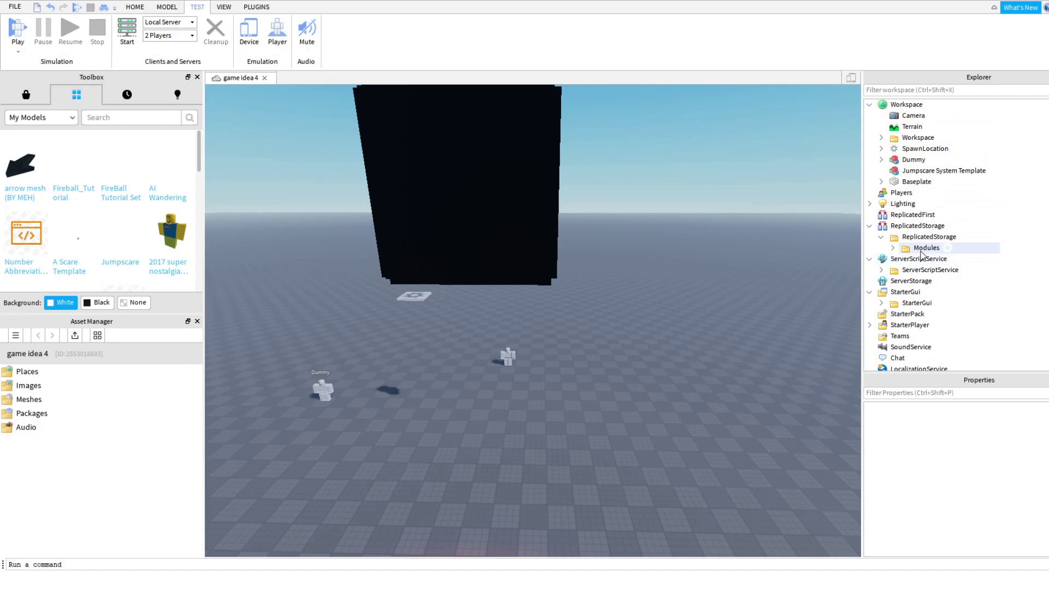
drag(911, 253, 917, 226)
click(911, 248)
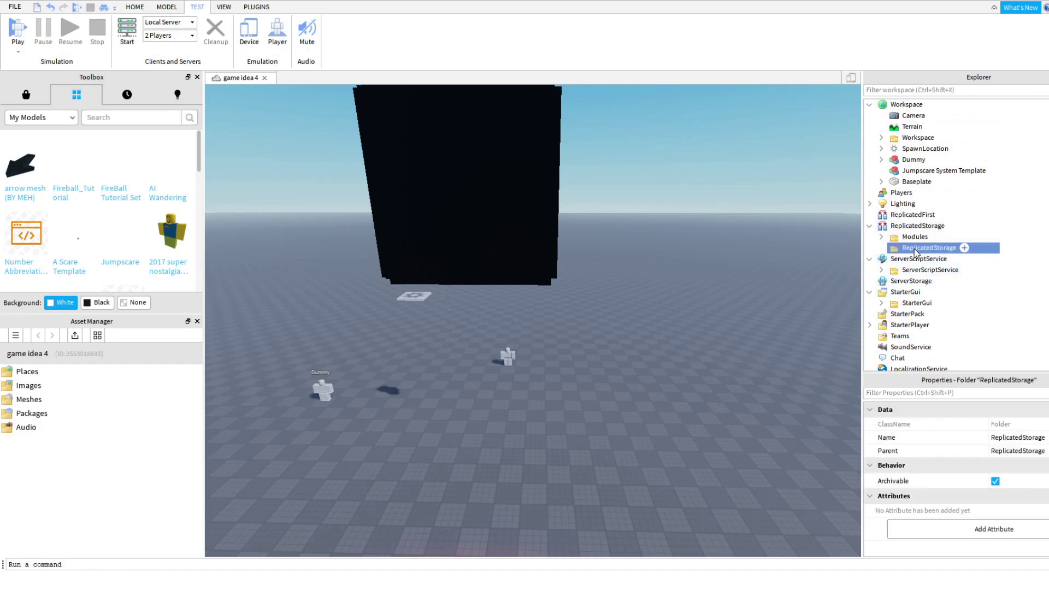
key(Delete)
Step: Move the JumpscareLocaly script directly into the ServerScriptService service and delete the emptied ServerScriptService folder
click(881, 259)
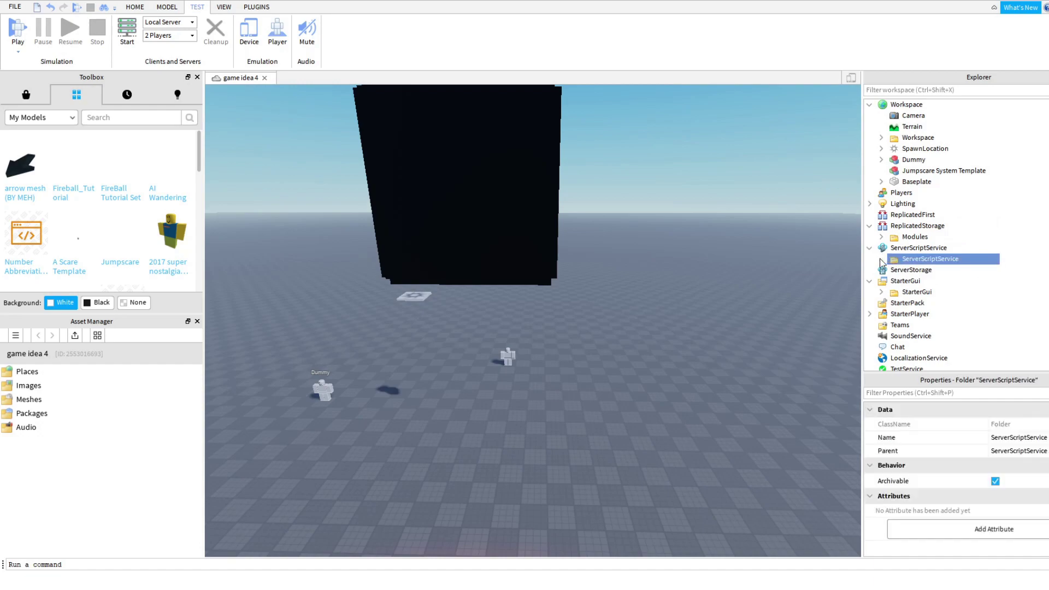
click(909, 271)
drag(928, 262, 927, 264)
click(927, 259)
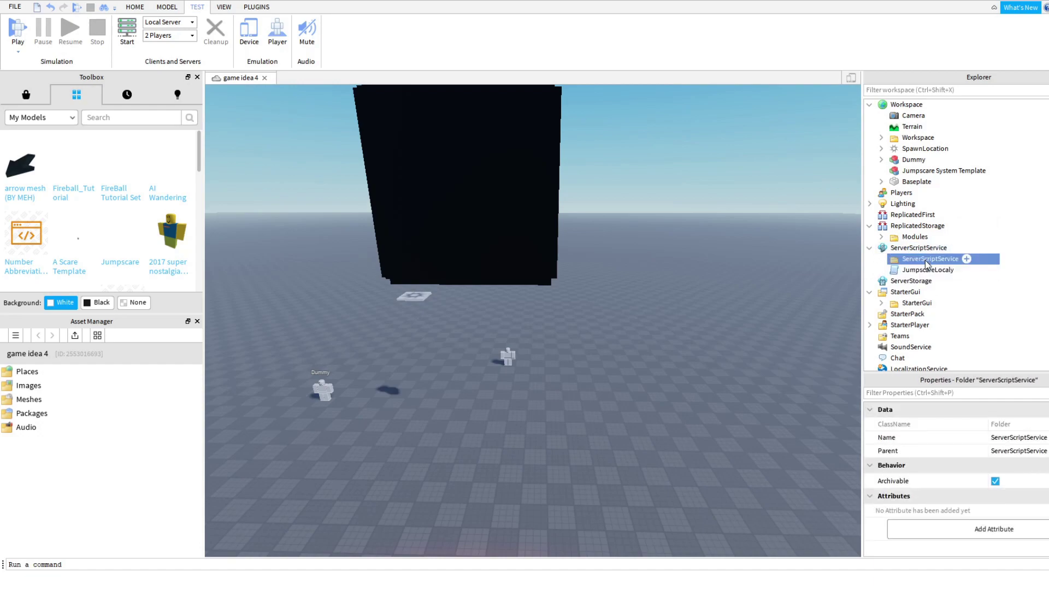
key(Delete)
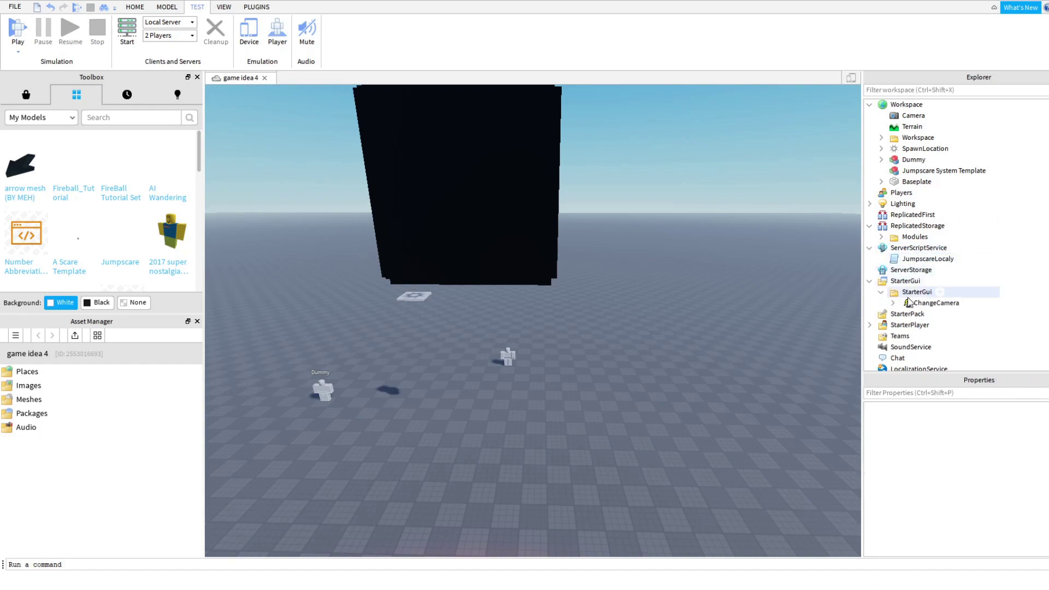
Step: Move ChangeCamera directly into the StarterGui service and delete the emptied StarterGui folder
drag(911, 305, 909, 282)
click(918, 293)
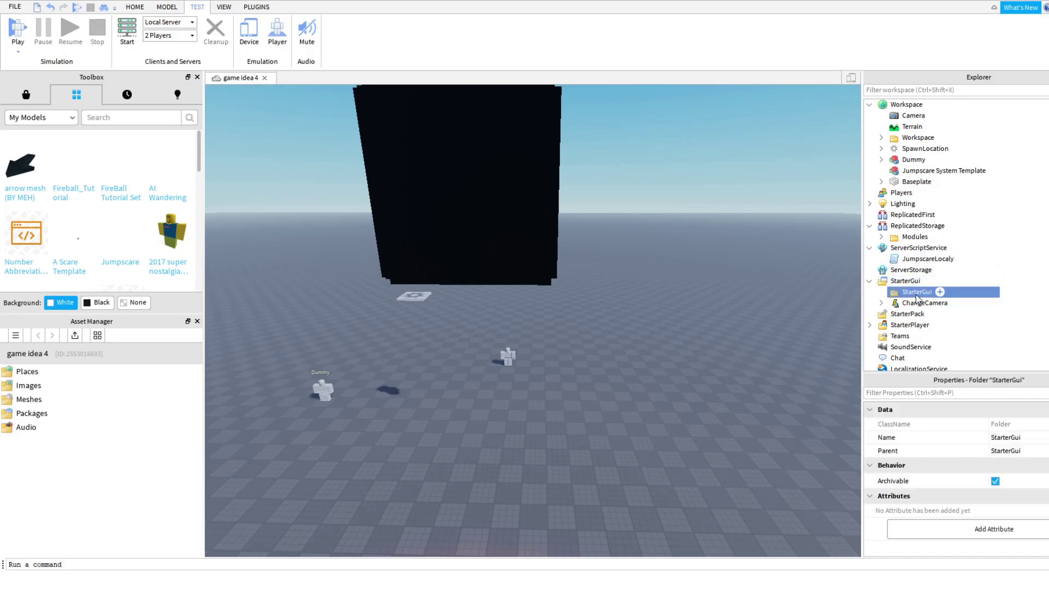
key(Delete)
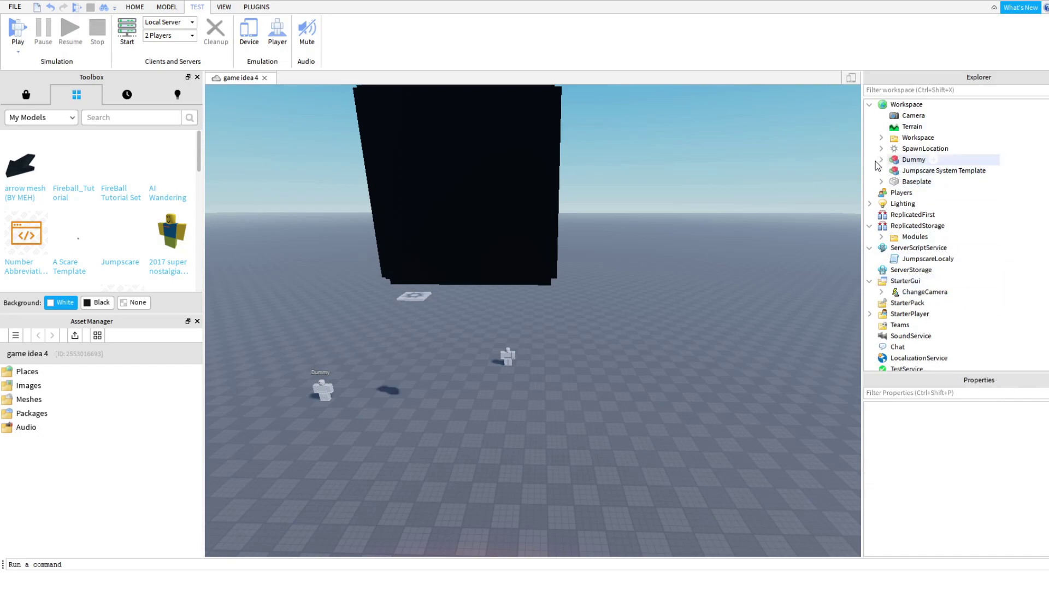
Step: Move Cameras, JumpscareDummy, JumpscareRoom and Scarer Template out of the nested Workspace folder into Workspace, and delete the emptied folder
click(881, 159)
click(881, 160)
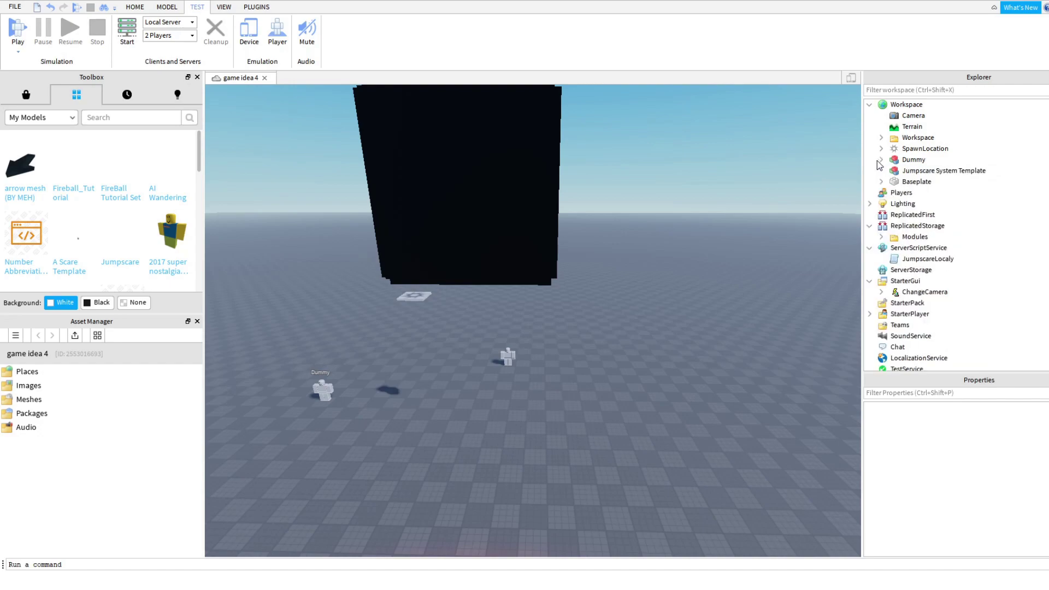
click(880, 138)
click(925, 149)
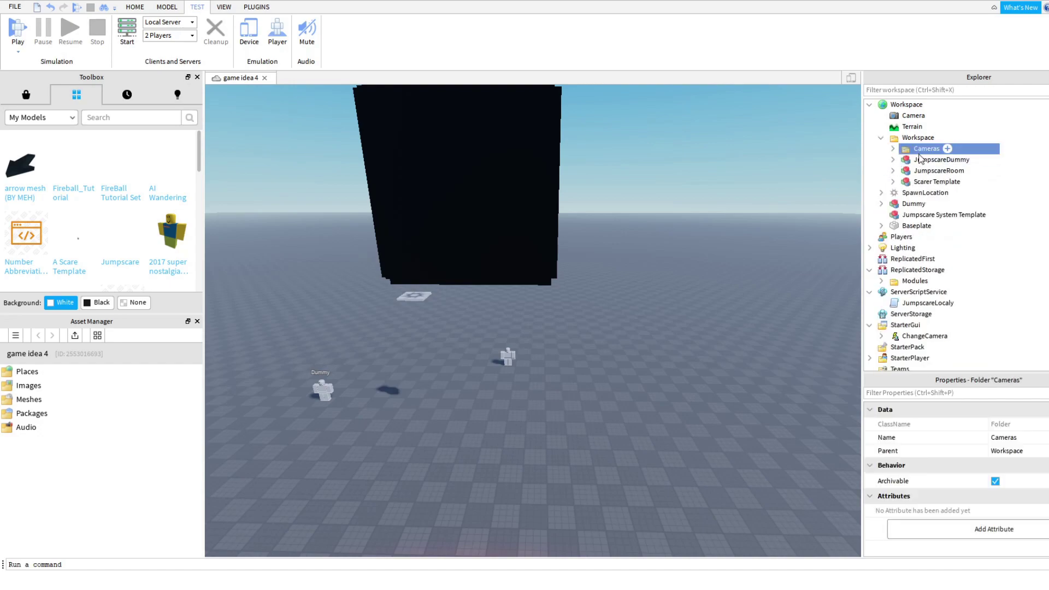
shift+click(923, 183)
drag(923, 183, 925, 113)
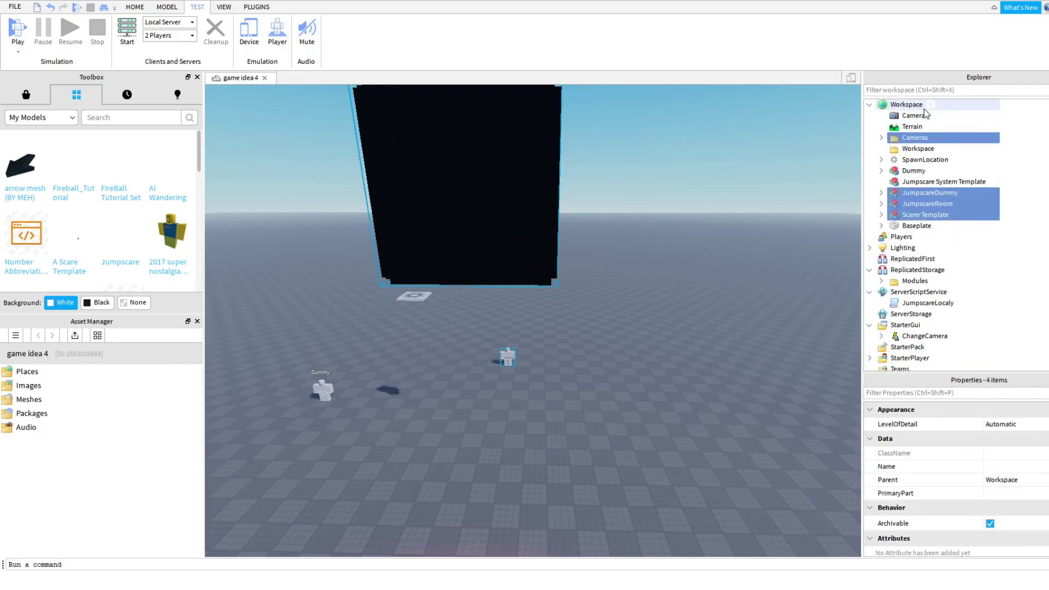
click(918, 148)
key(Delete)
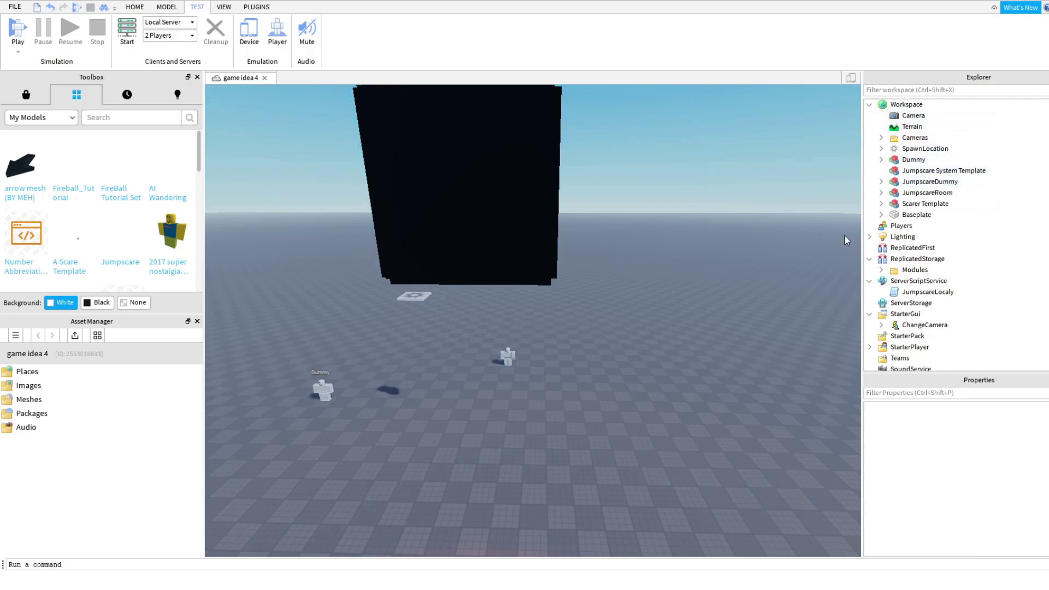
Step: Expand the Modules folder and its Jumpscare Manager module, and select the Animation object to view its AnimationId property
click(881, 270)
right_drag(776, 296, 775, 296)
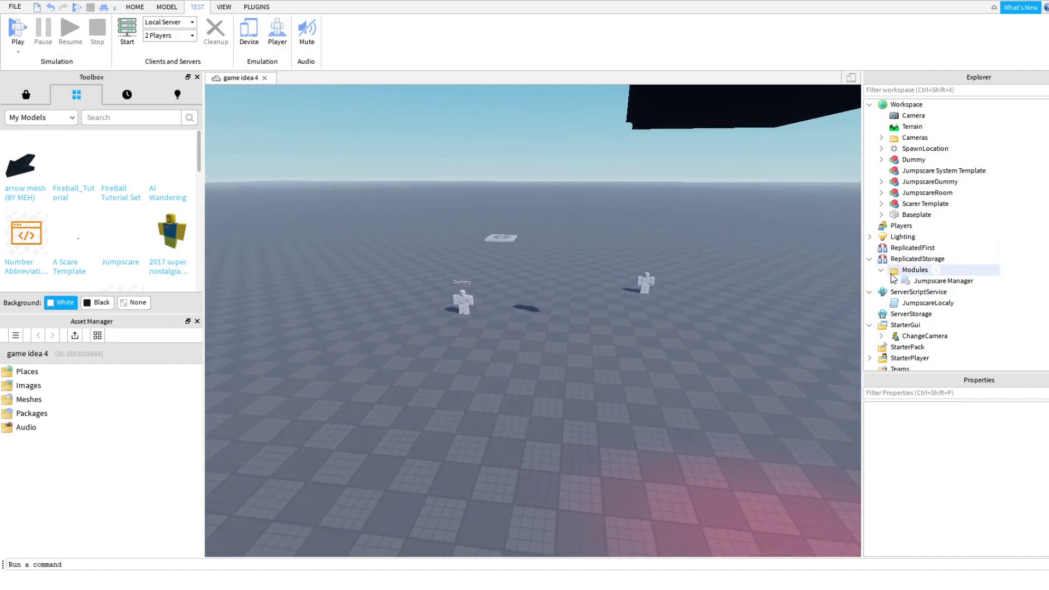
key(s)
key(d)
key(a)
key(d)
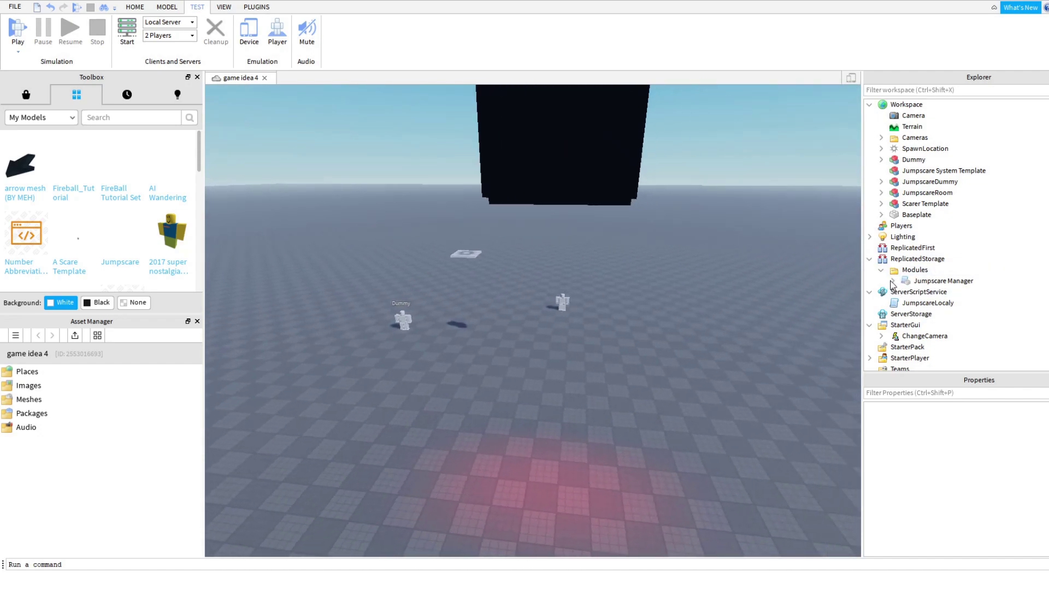
click(892, 281)
click(923, 305)
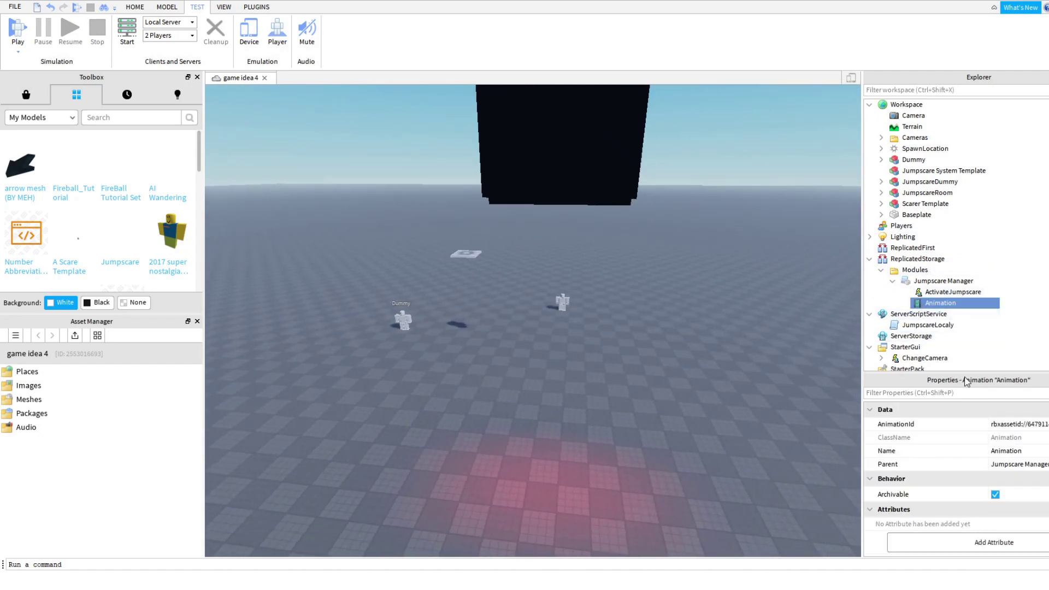
click(911, 271)
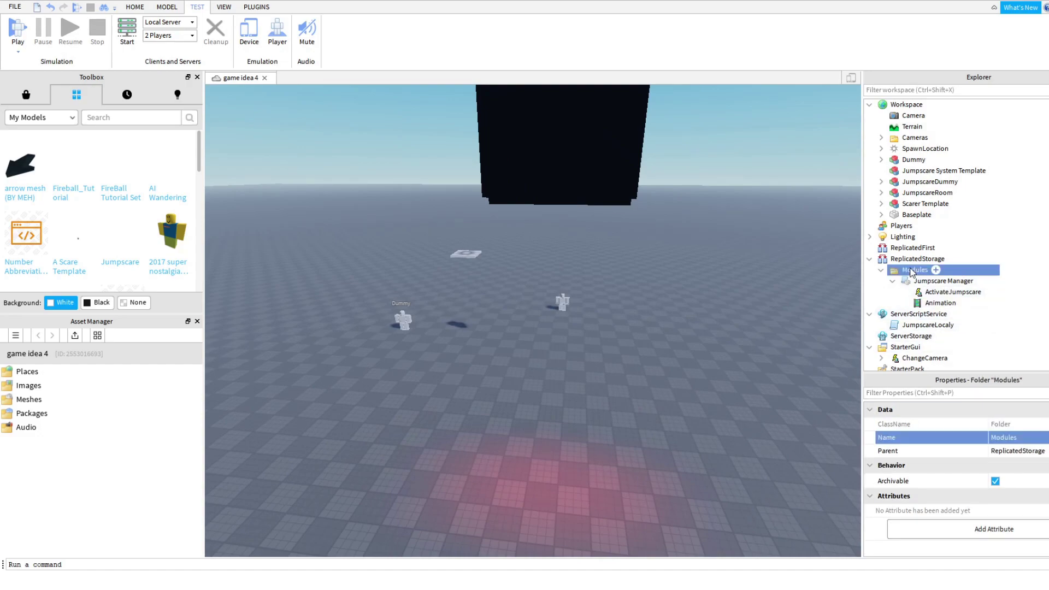
click(936, 304)
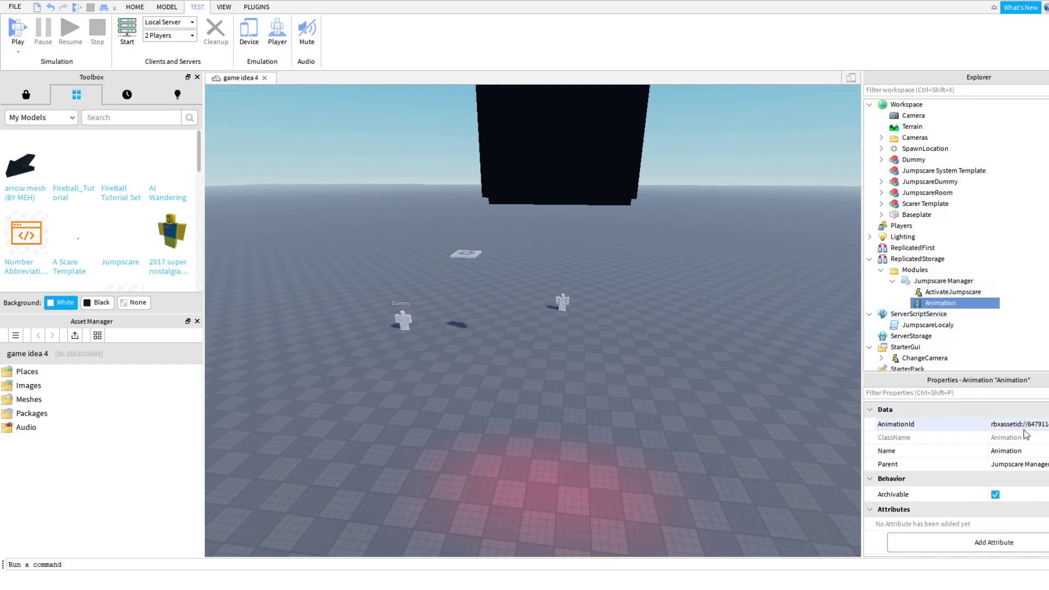
Step: Restore the Properties window to its own docked area beneath the Explorer after it was merged with it
drag(929, 384, 938, 410)
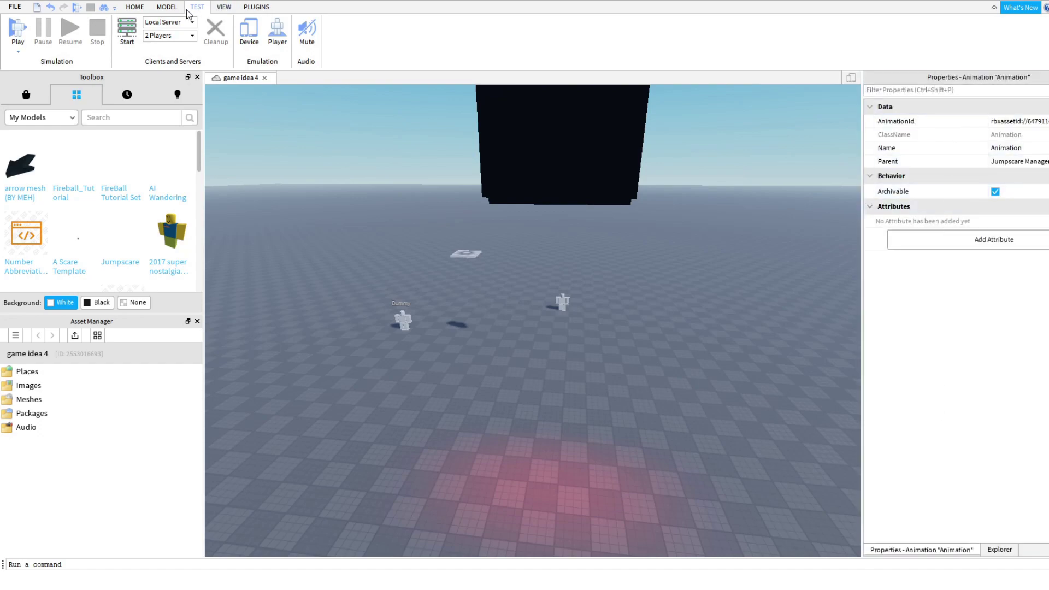
click(167, 7)
click(244, 6)
click(223, 8)
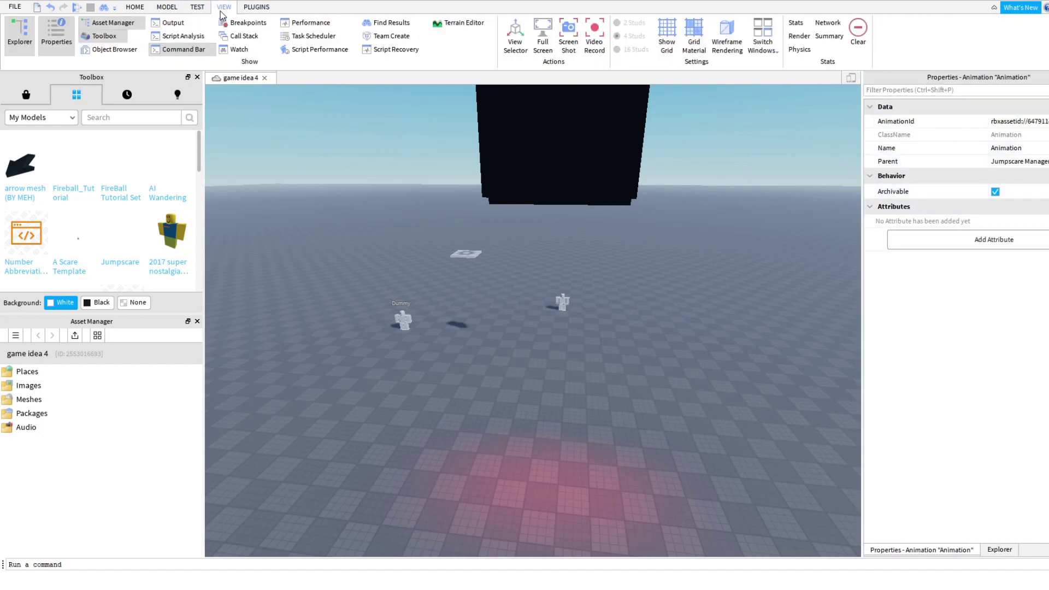
click(999, 550)
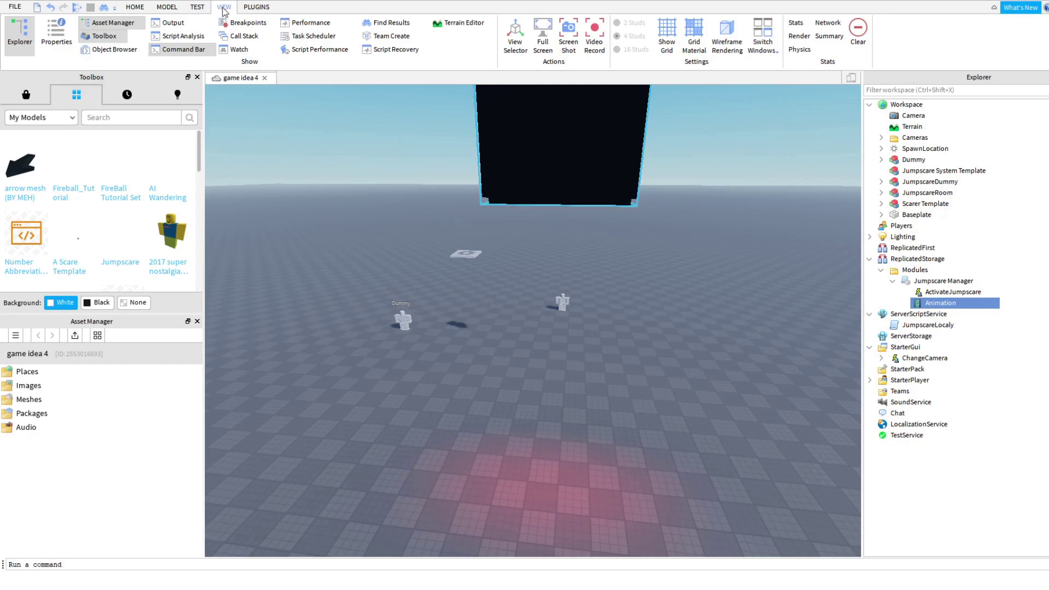
click(55, 48)
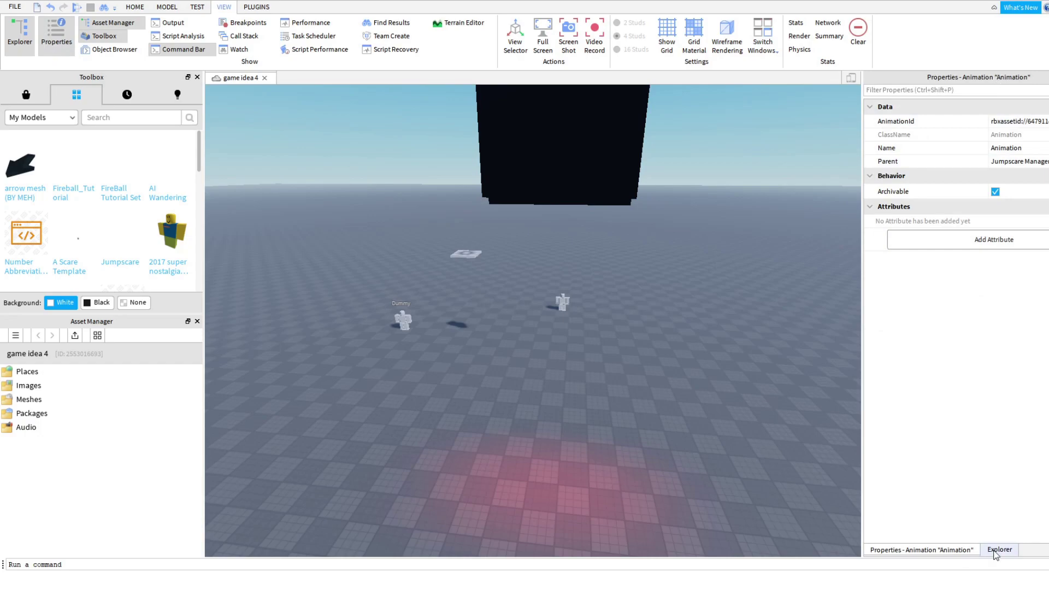
drag(961, 78, 972, 315)
drag(980, 473, 970, 492)
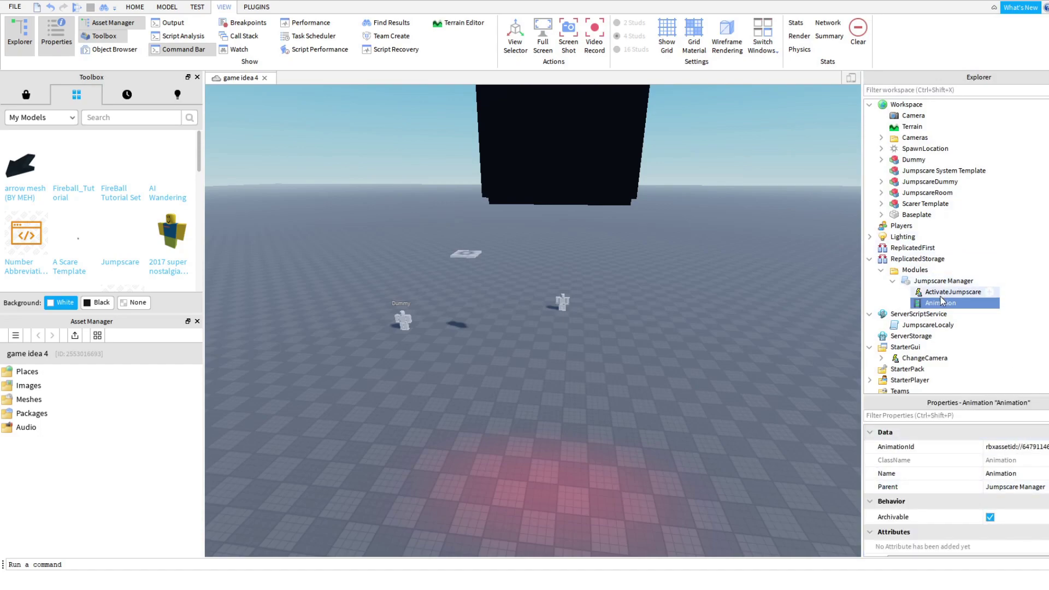
Step: Highlight the asset number within the AnimationId property of the Animation object under Jumpscare Manager
click(1030, 448)
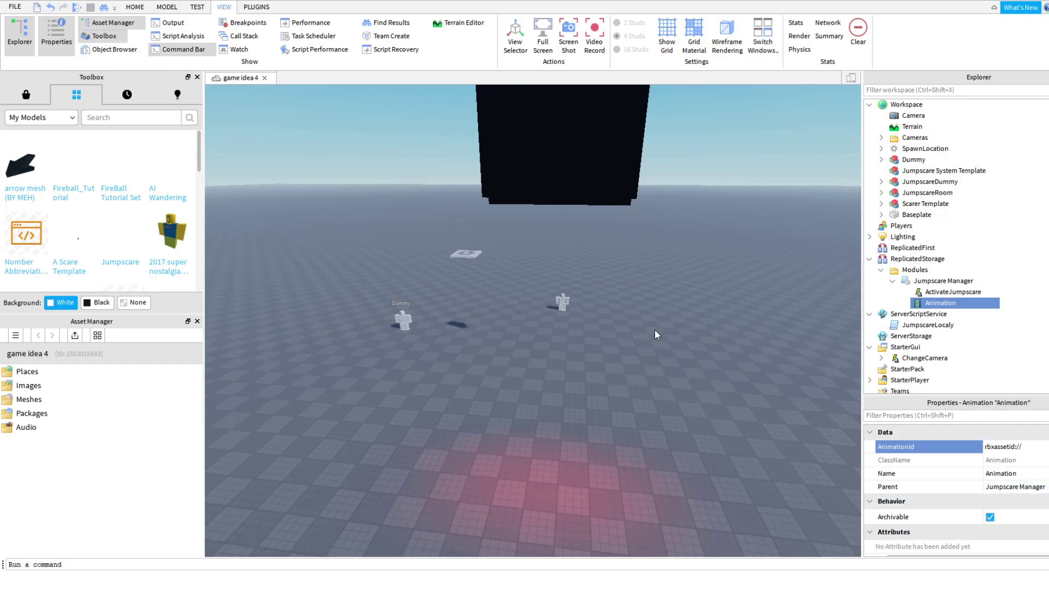
drag(655, 327, 822, 388)
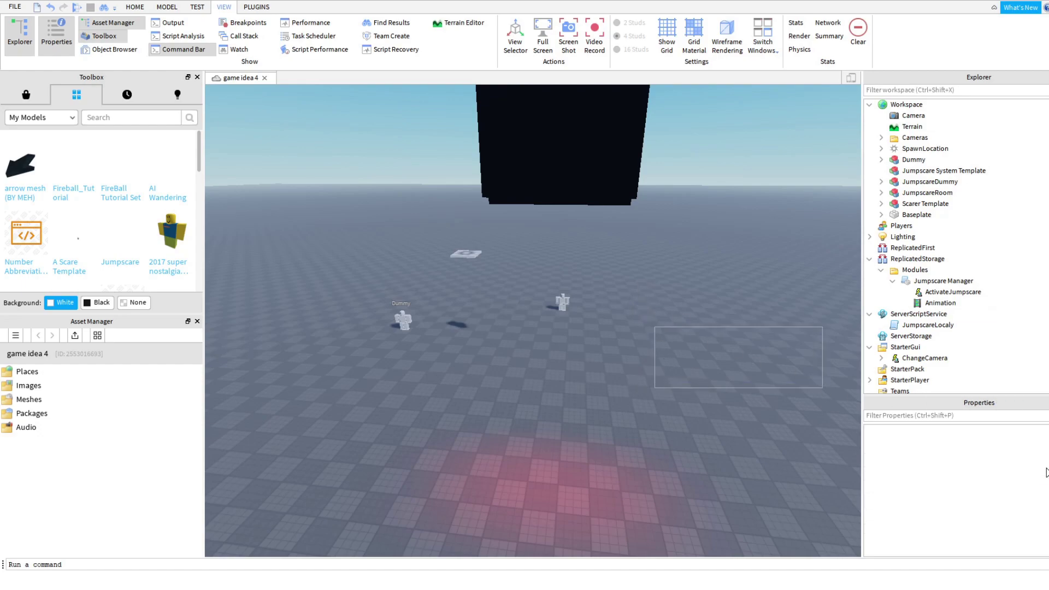
click(921, 305)
click(1015, 446)
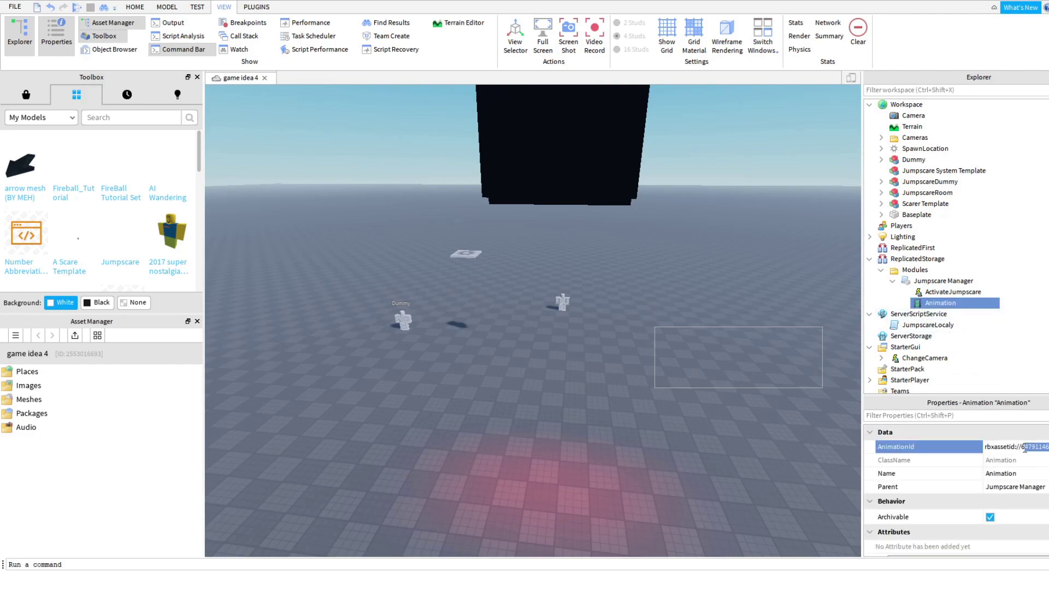
drag(654, 326, 470, 150)
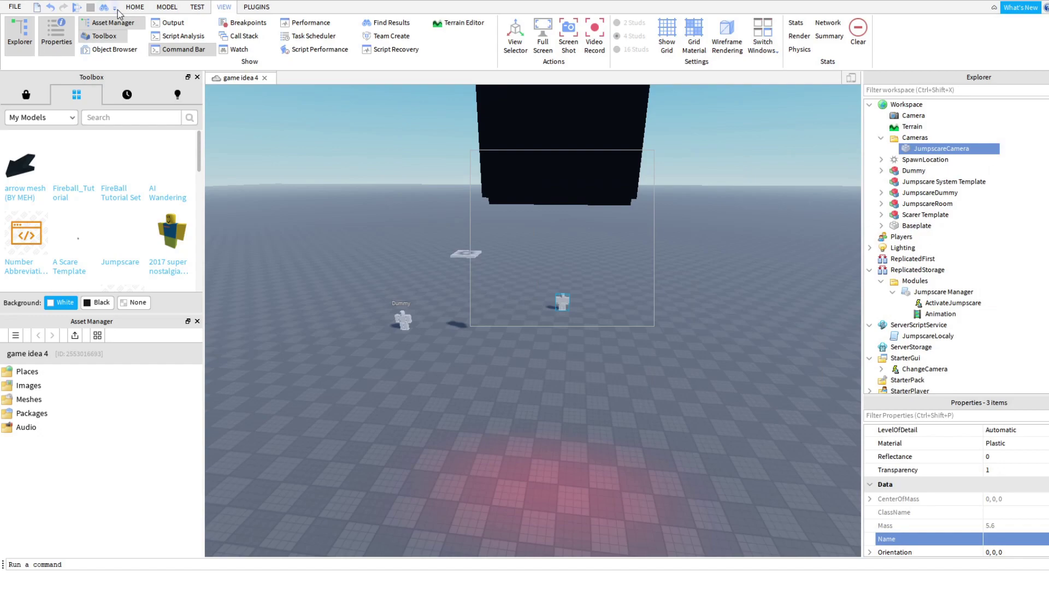
Step: Playtest the game, walk the character up to the dummy to trigger the jumpscare, and stop the test
click(201, 8)
click(18, 32)
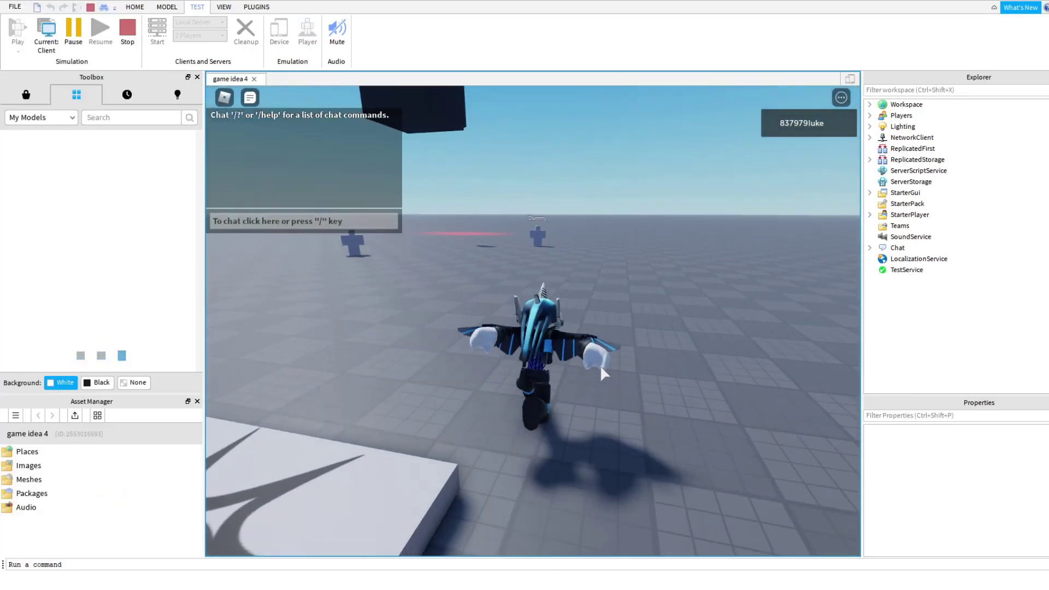
key(w)
right_drag(601, 367, 600, 367)
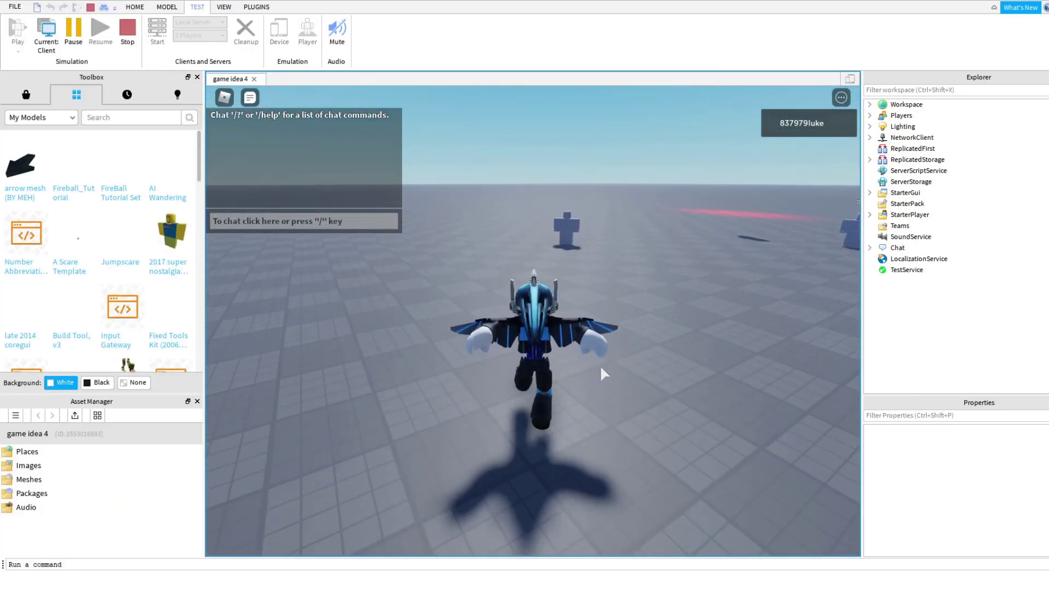
key(w)
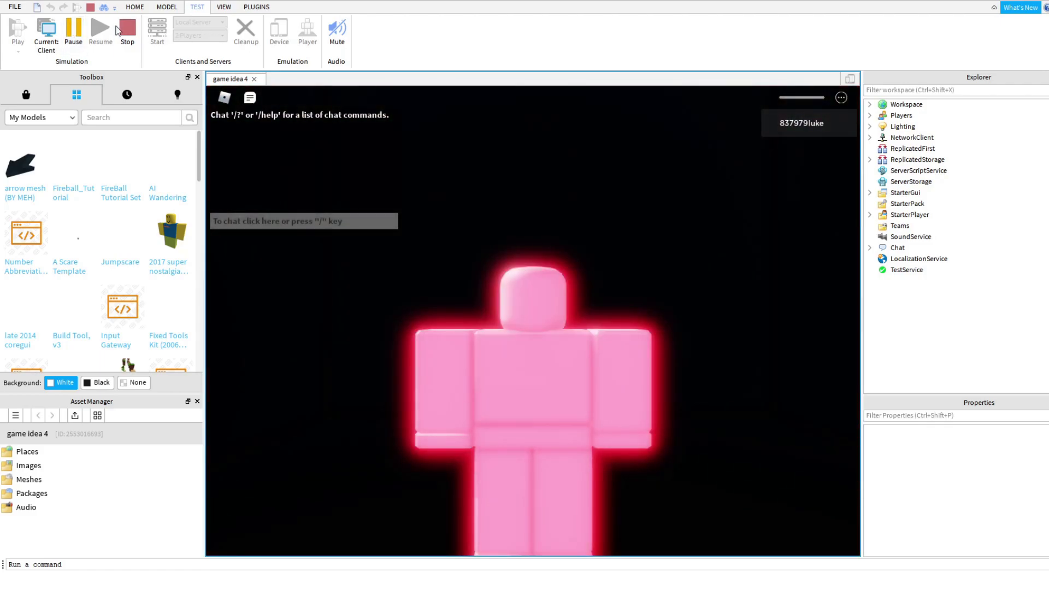
click(127, 30)
drag(654, 327, 943, 358)
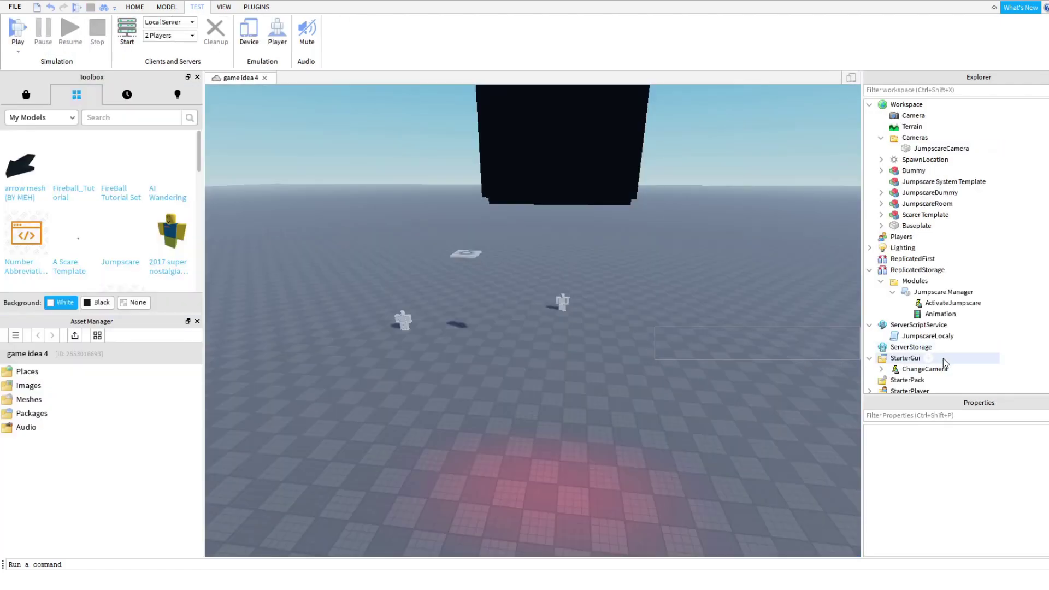
Step: Show the Animation object's asset number again and look over the jumpscare room and dummies in the viewport
click(940, 314)
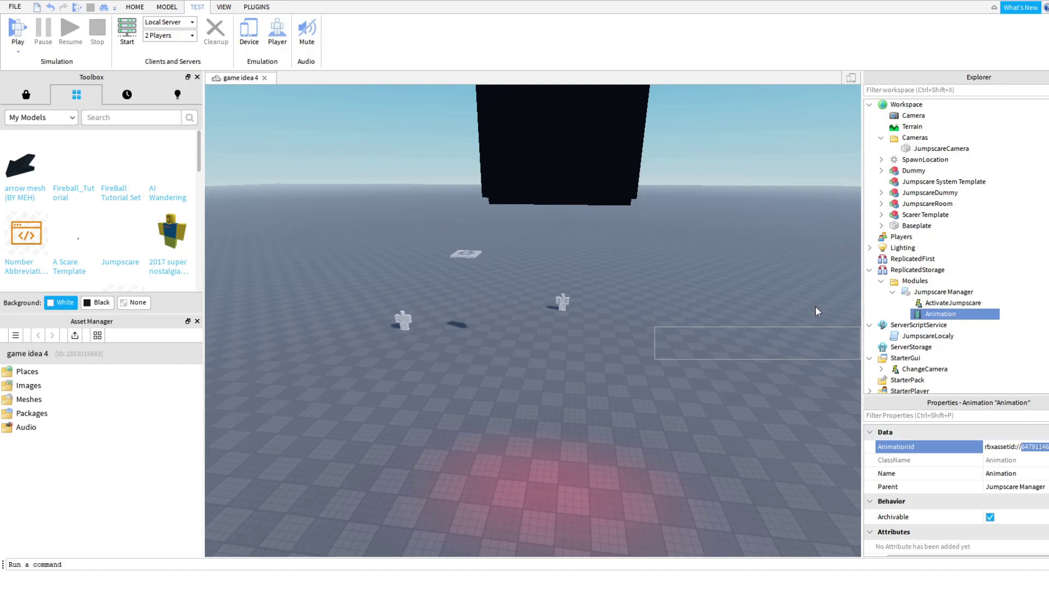
drag(649, 334, 653, 326)
right_drag(659, 308, 581, 265)
scroll(529, 346, down, 2)
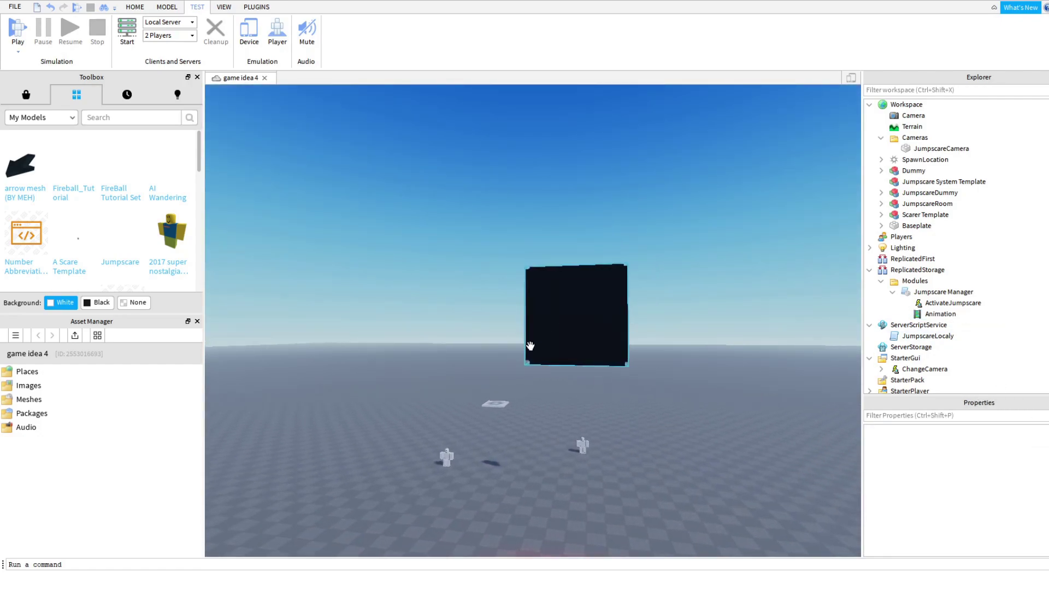
scroll(580, 393, up, 1)
right_drag(577, 377, 601, 384)
scroll(602, 384, down, 1)
scroll(601, 385, up, 1)
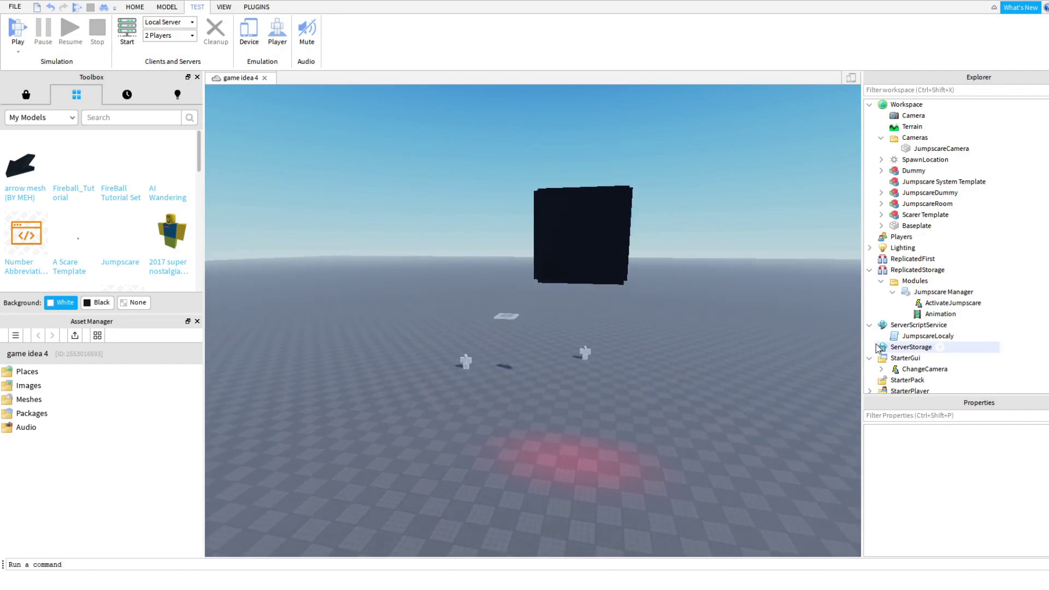
Step: Try rbxassetid://0 as the Animation object's AnimationId, undo the change, and view the property again
click(937, 314)
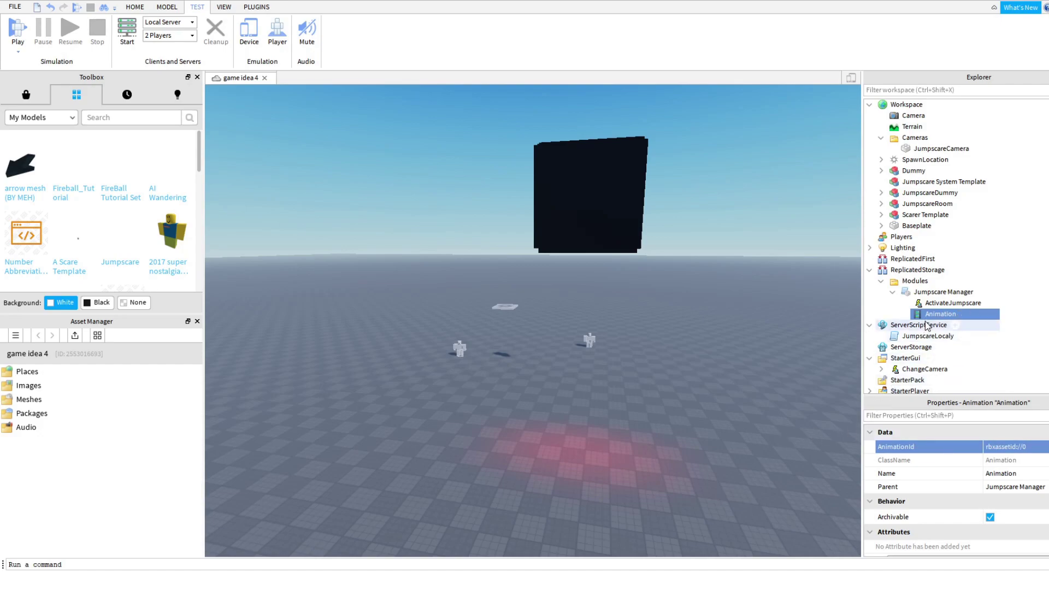
key(ctrl+z)
click(1009, 451)
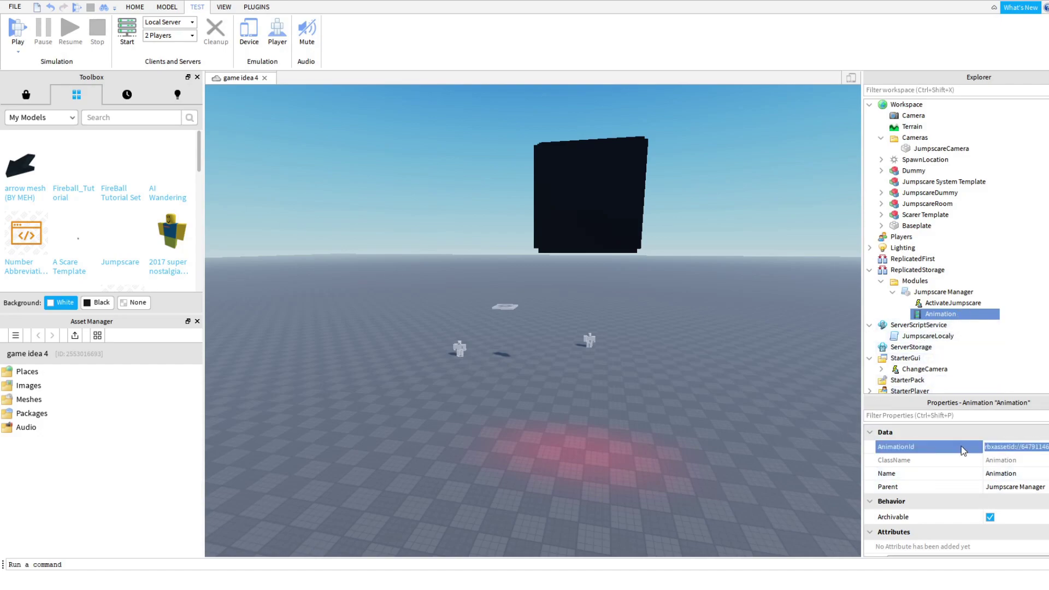
click(731, 403)
key(w)
right_drag(647, 394, 646, 394)
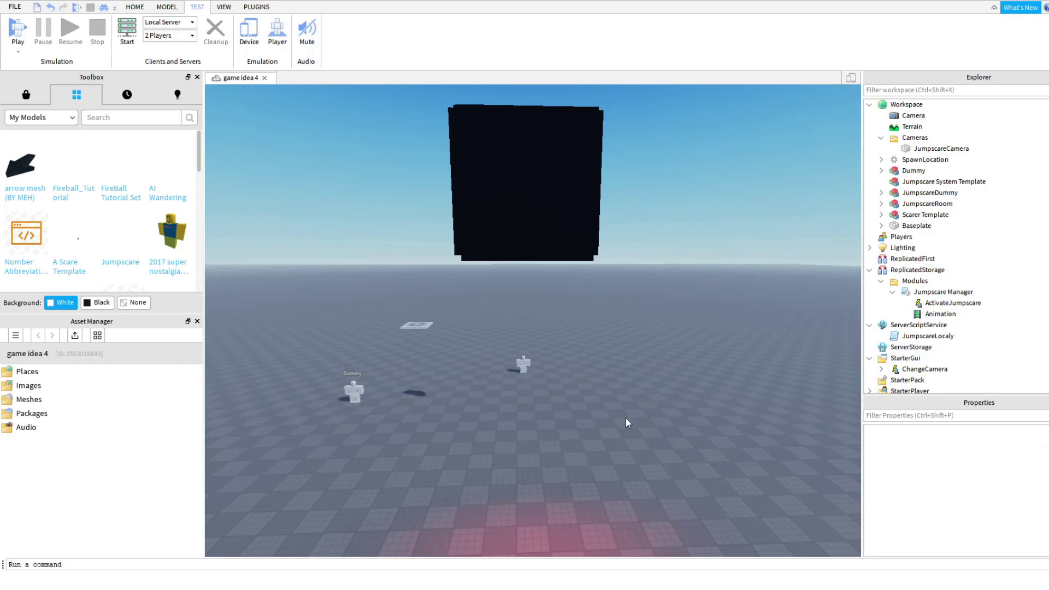
click(939, 313)
double_click(1027, 446)
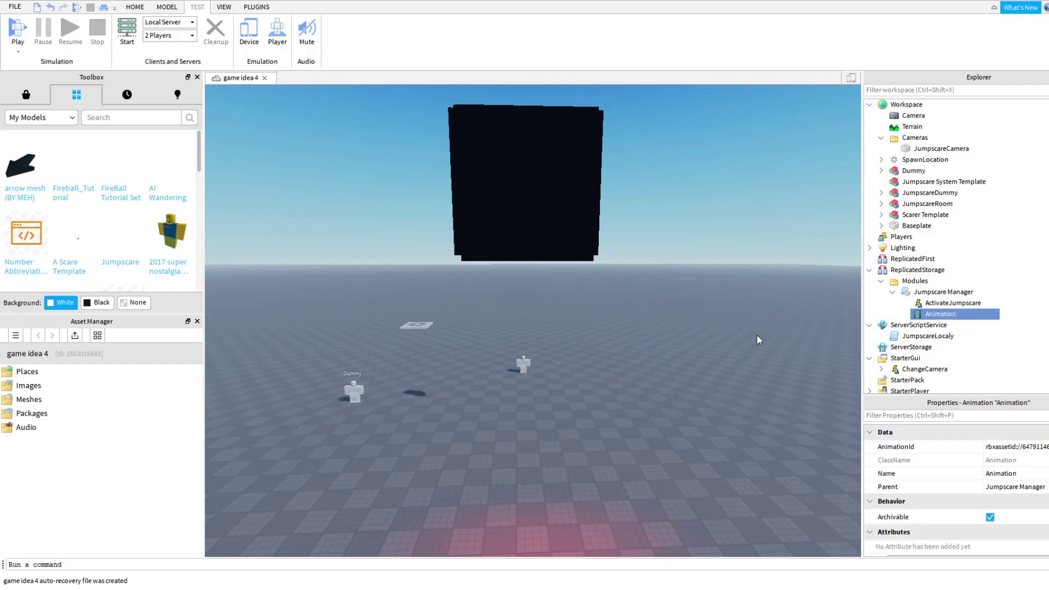
Step: Insert an R15 Block Rig near the existing dummy with the Rig Builder plugin
click(757, 335)
right_drag(757, 335, 758, 335)
key(a)
key(d)
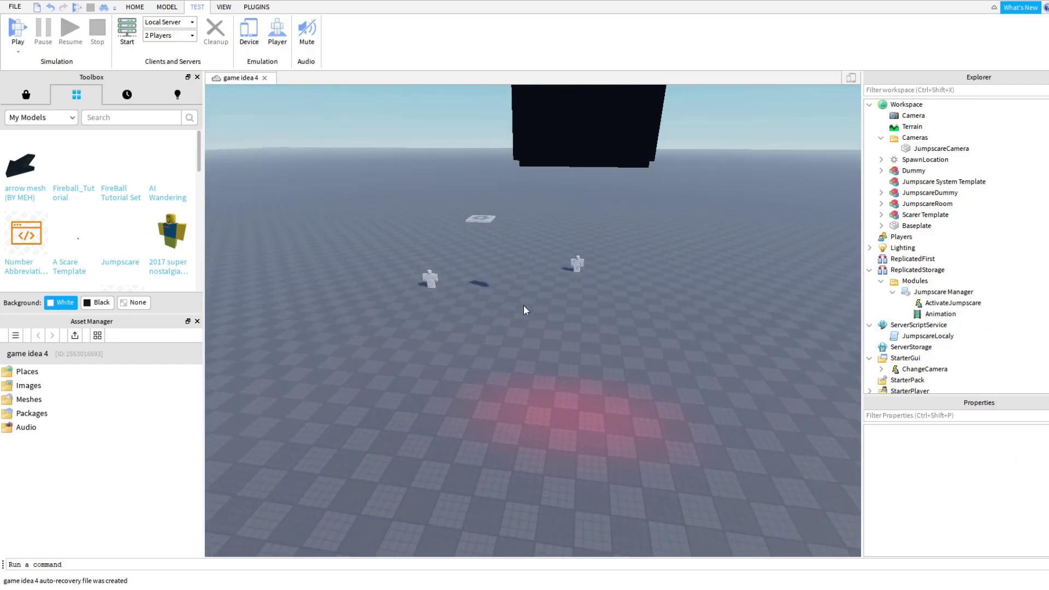
key(w)
key(a)
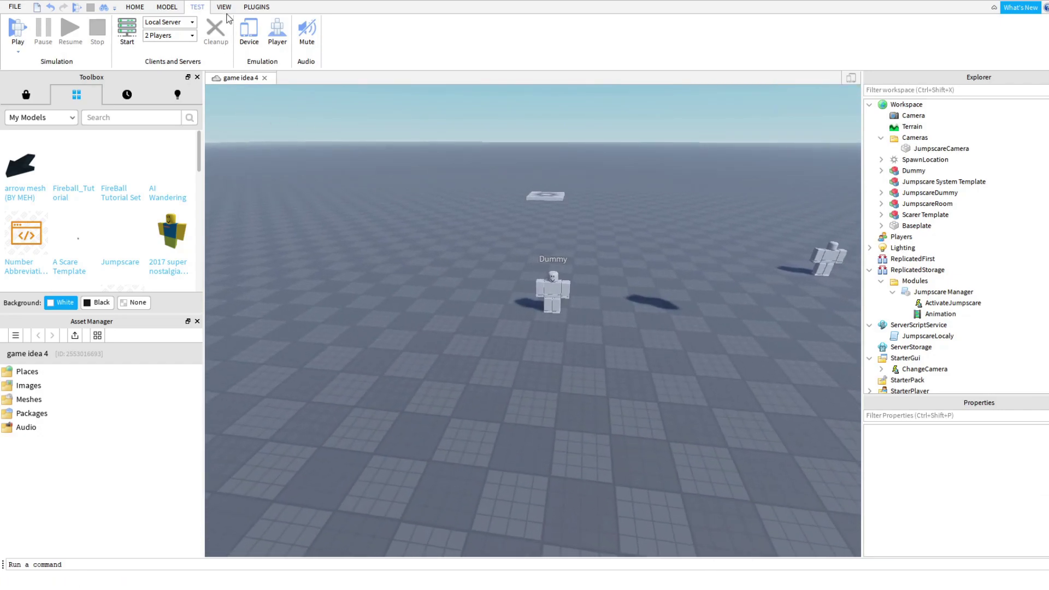
click(224, 7)
click(167, 7)
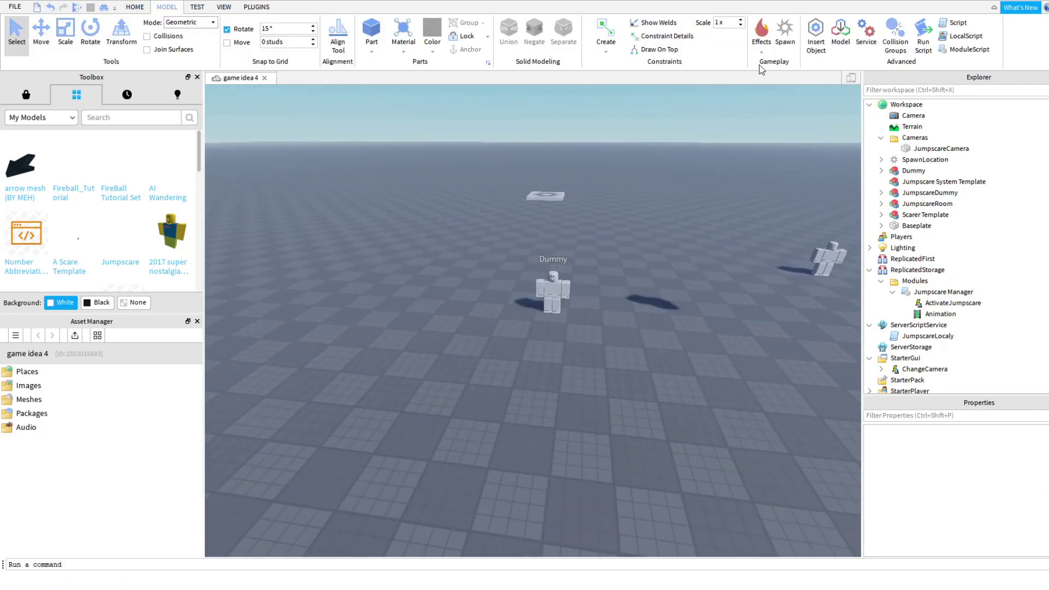
click(256, 7)
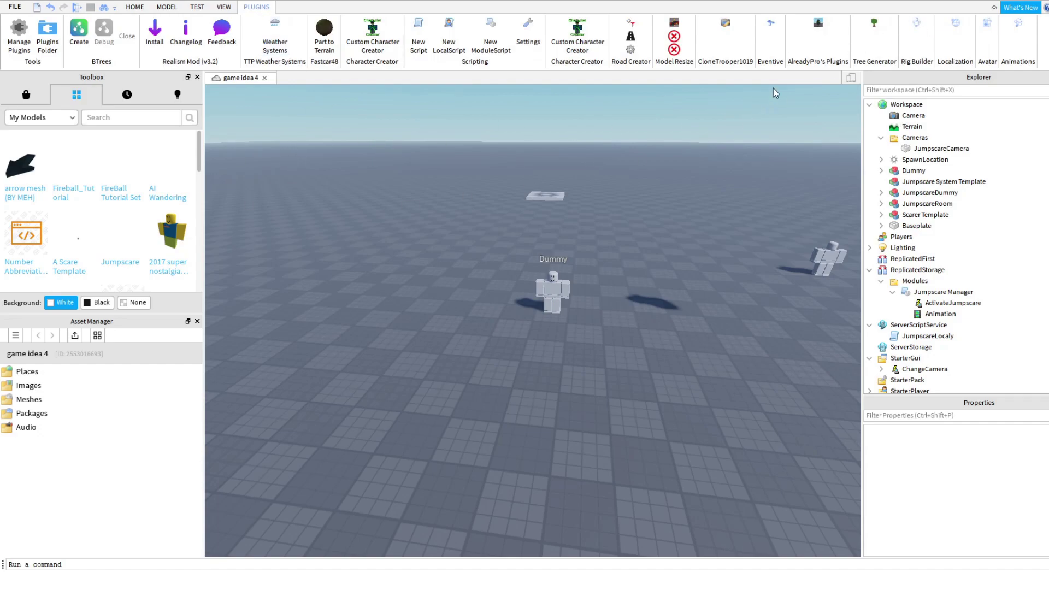
click(917, 25)
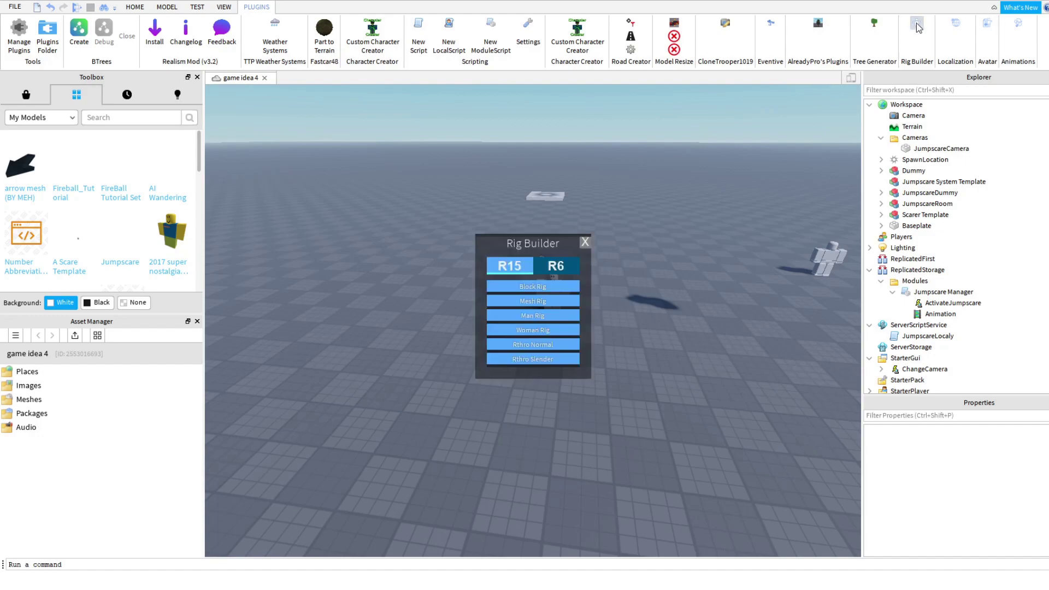
click(522, 285)
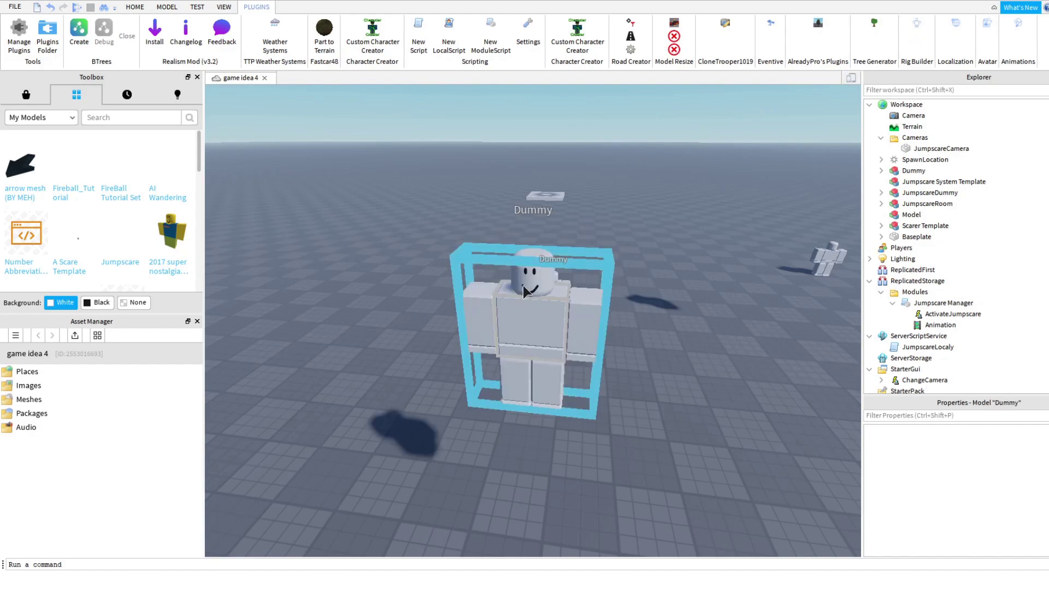
Step: Open the Animation Editor on the existing Dummy and view its scare3 poses at 0:00 and 0:15
click(1018, 28)
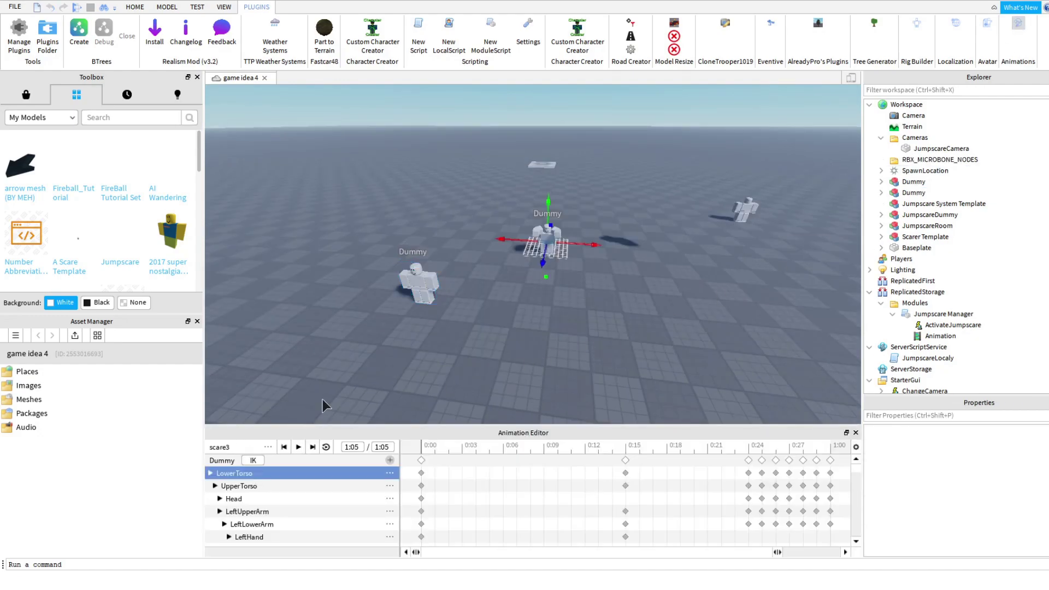
scroll(325, 395, up, 1)
click(560, 332)
click(620, 235)
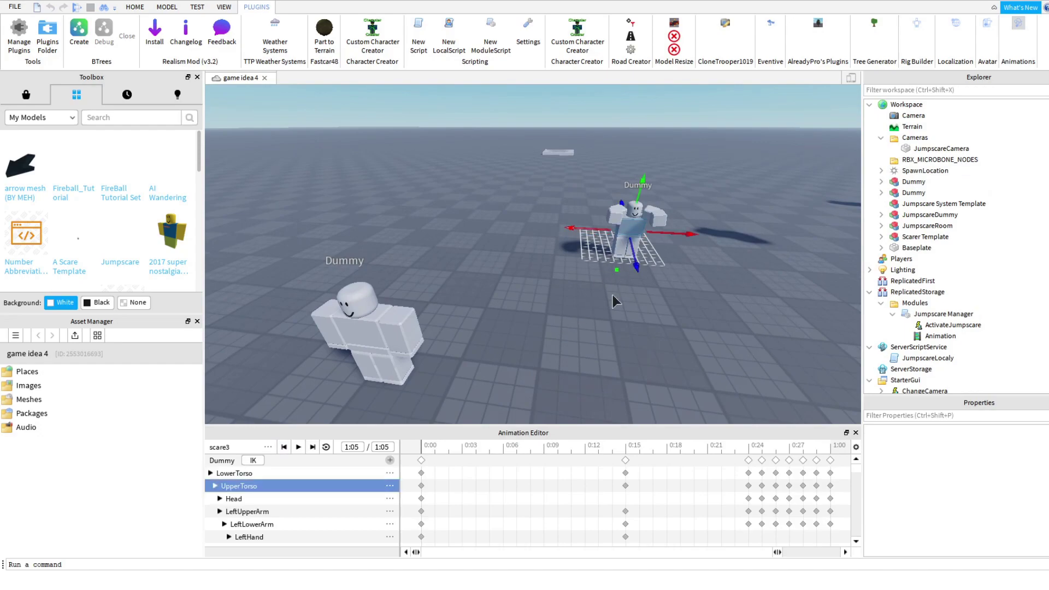
click(422, 447)
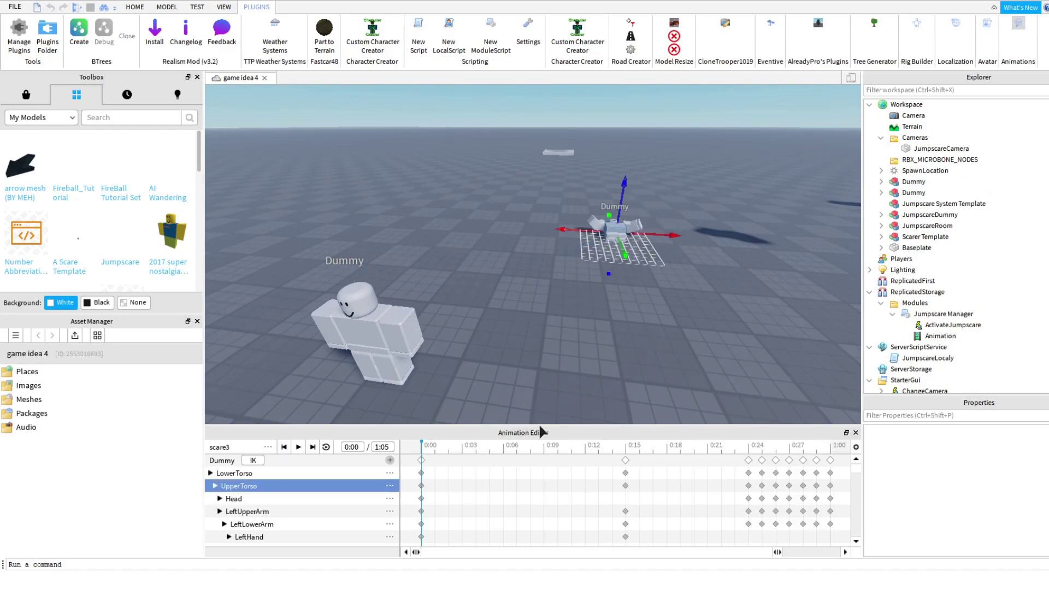
click(627, 451)
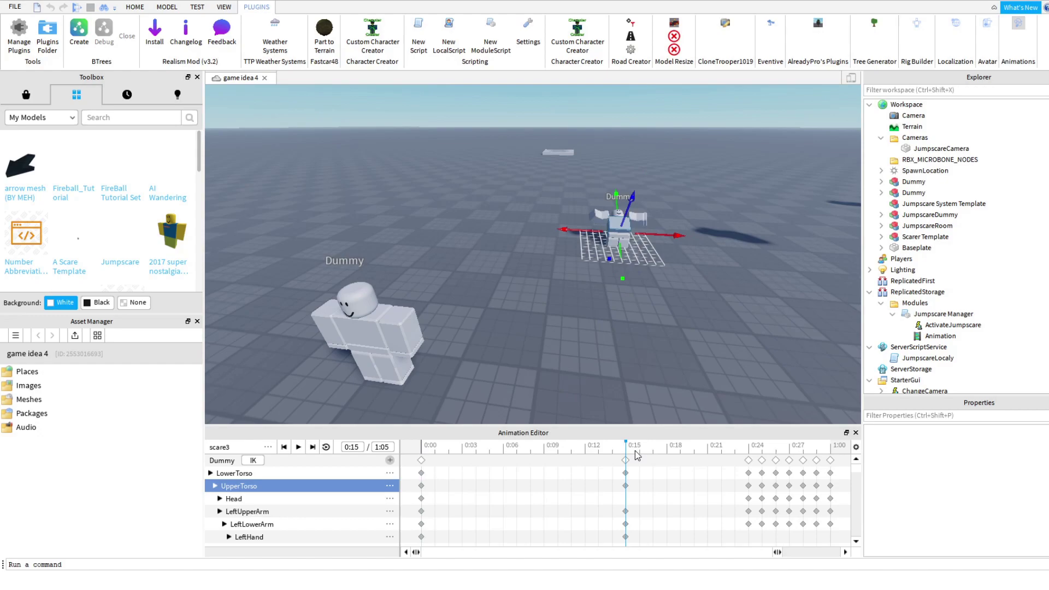
click(650, 451)
click(626, 452)
Step: Create an animation named wave for the newly inserted Dummy rig
click(553, 375)
right_drag(553, 375, 501, 347)
click(428, 253)
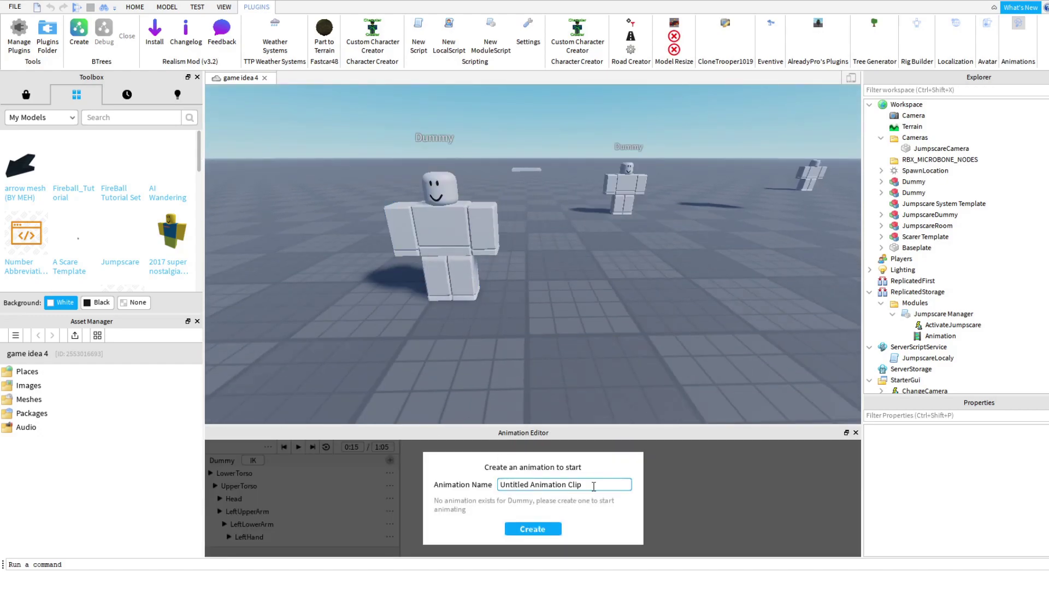
drag(593, 486, 412, 479)
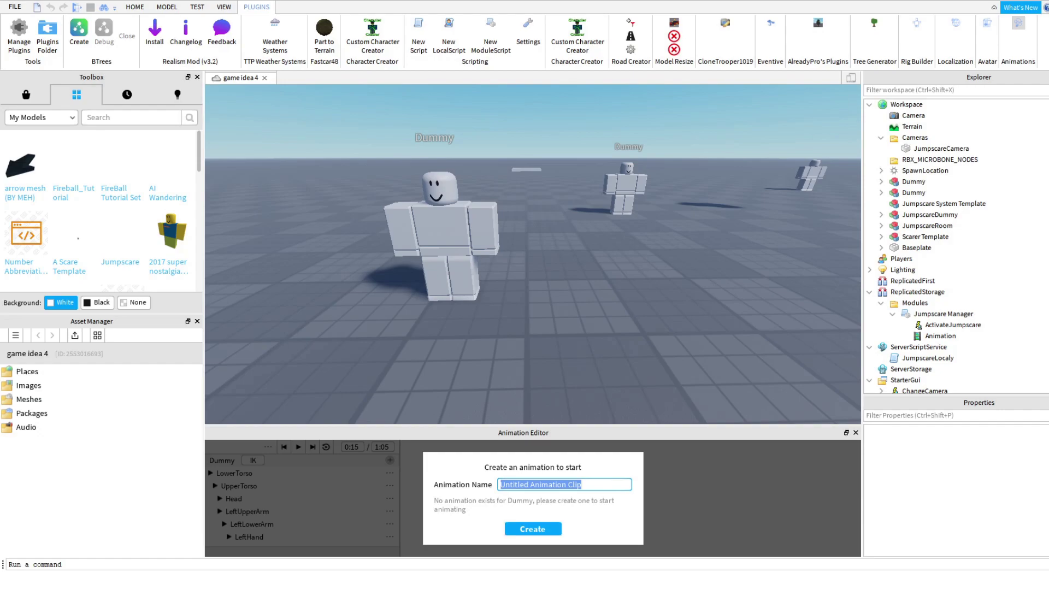
text(wave)
key(Return)
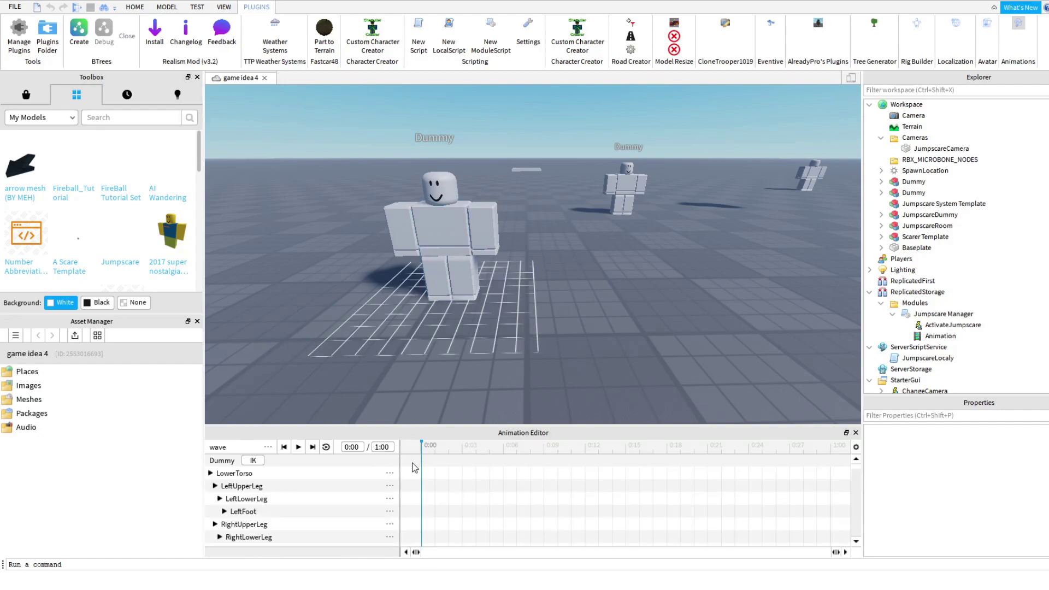
Step: Nudge the new rig's lower torso to keyframe it at 0:00, and rotate its left upper arm inward at 0:03
click(432, 252)
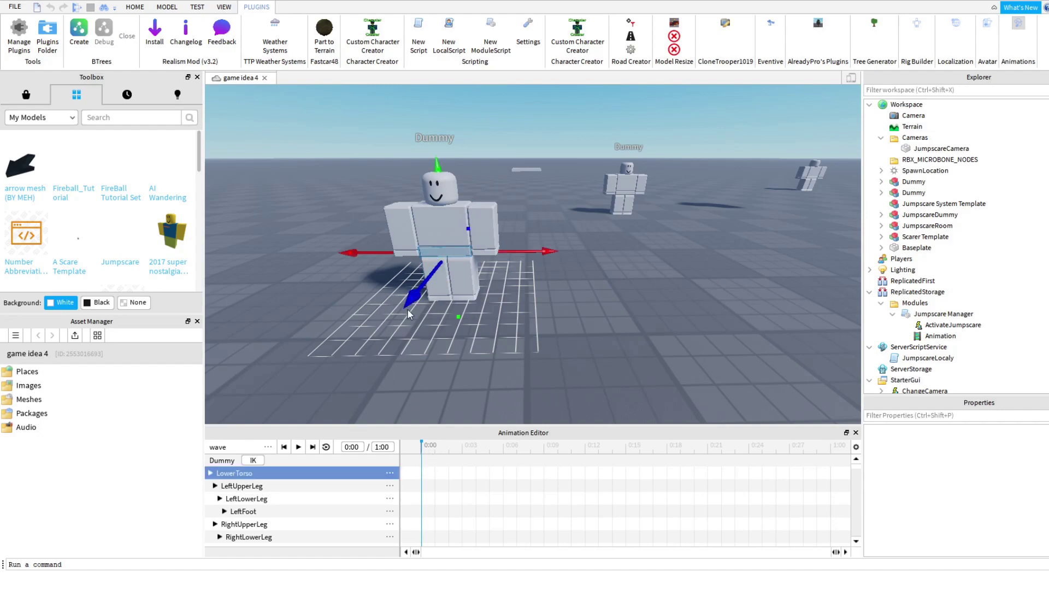
drag(417, 299, 416, 293)
click(463, 445)
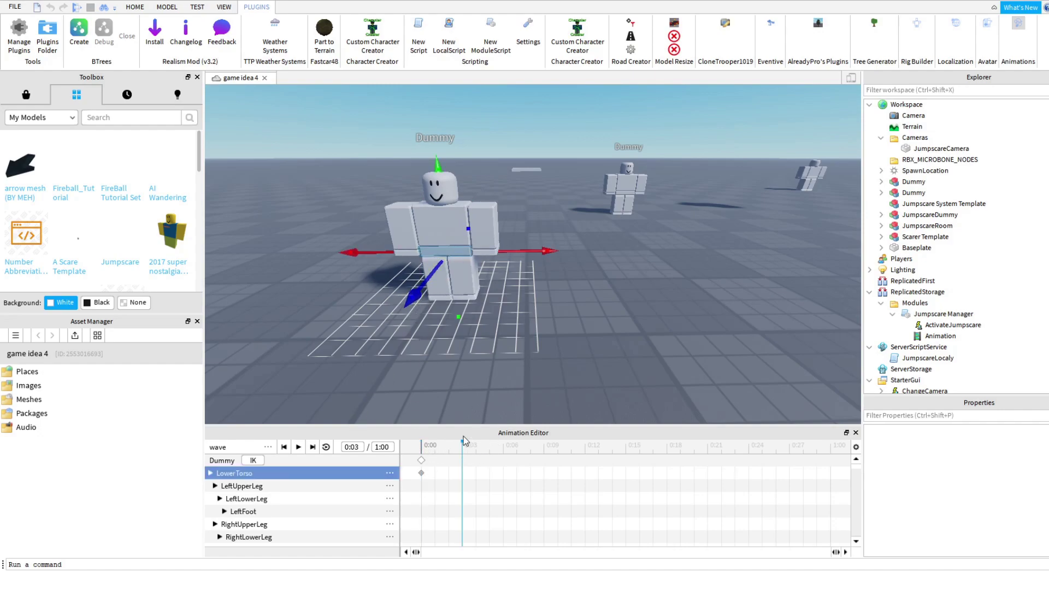
click(467, 215)
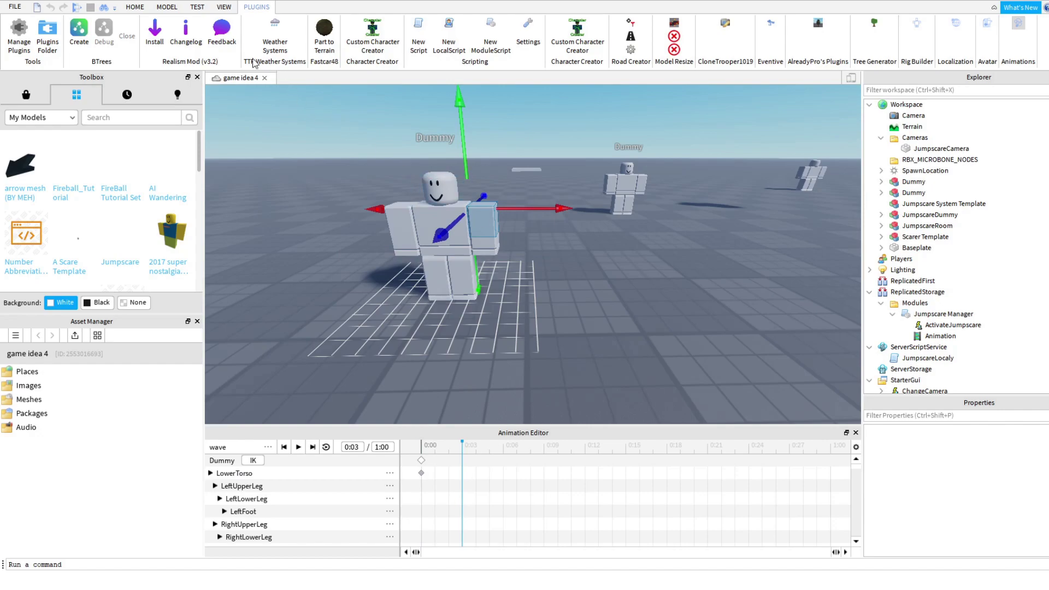
click(142, 8)
click(160, 34)
drag(462, 121, 439, 126)
Step: Add further left upper arm rotation keyframes at 0:12 and 0:21, raising the arm
click(586, 445)
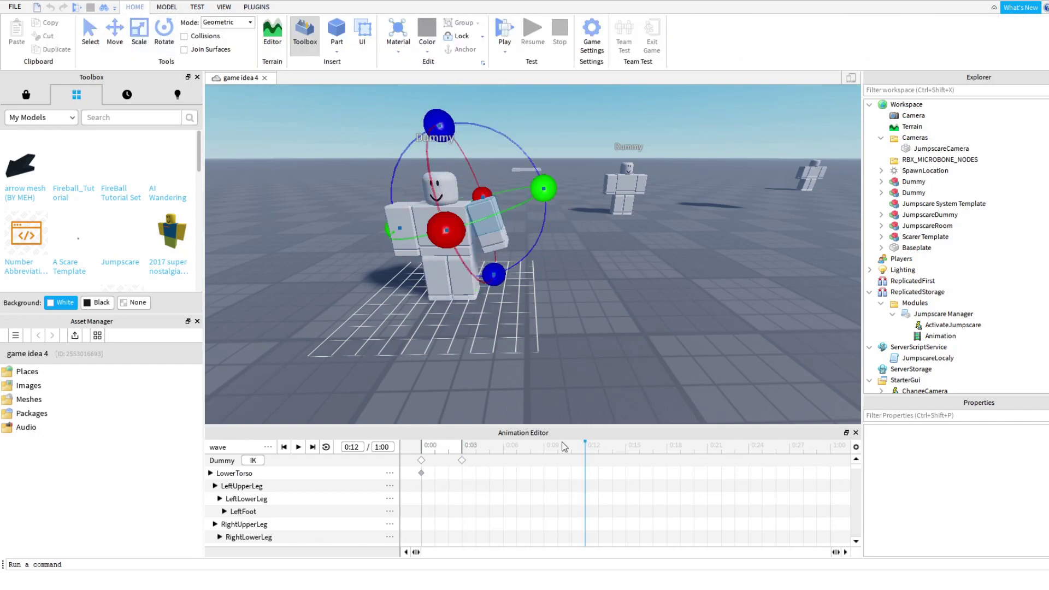
drag(443, 124, 305, 270)
click(706, 448)
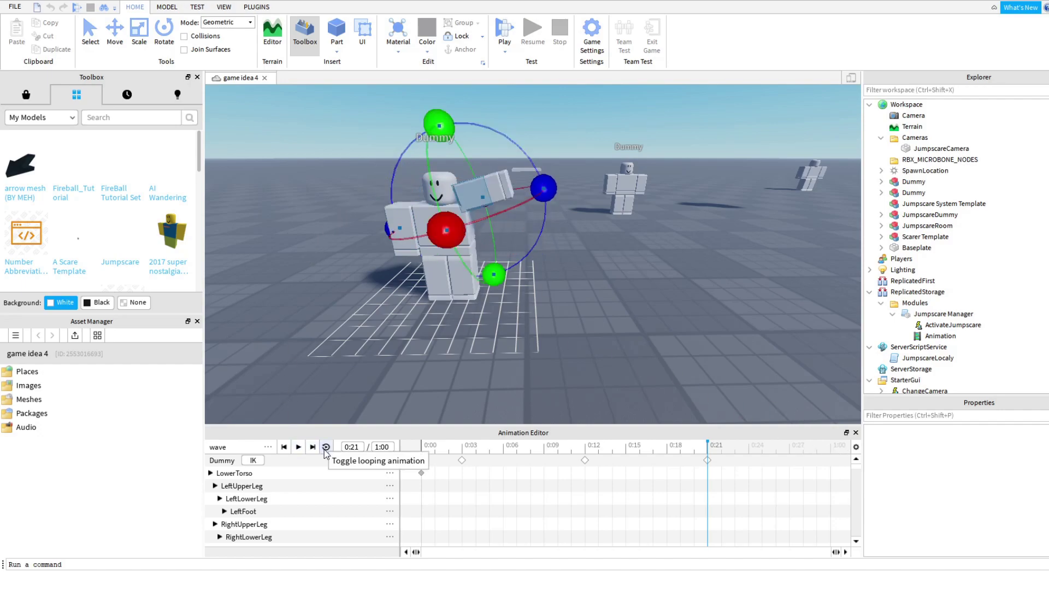
Step: Turn on looping for the wave animation and play it back as a preview
click(326, 447)
click(298, 447)
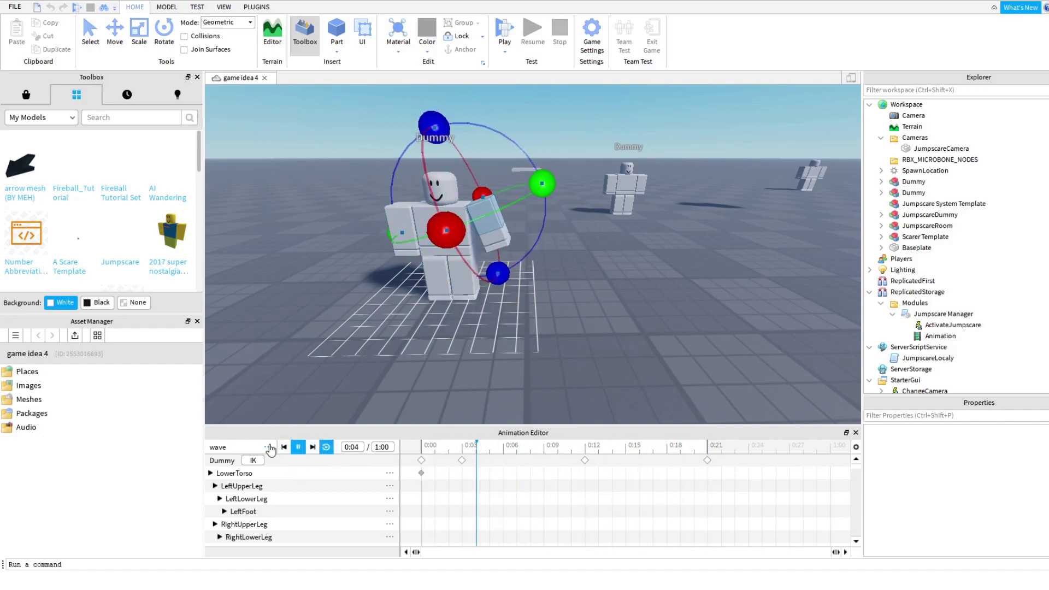
click(269, 446)
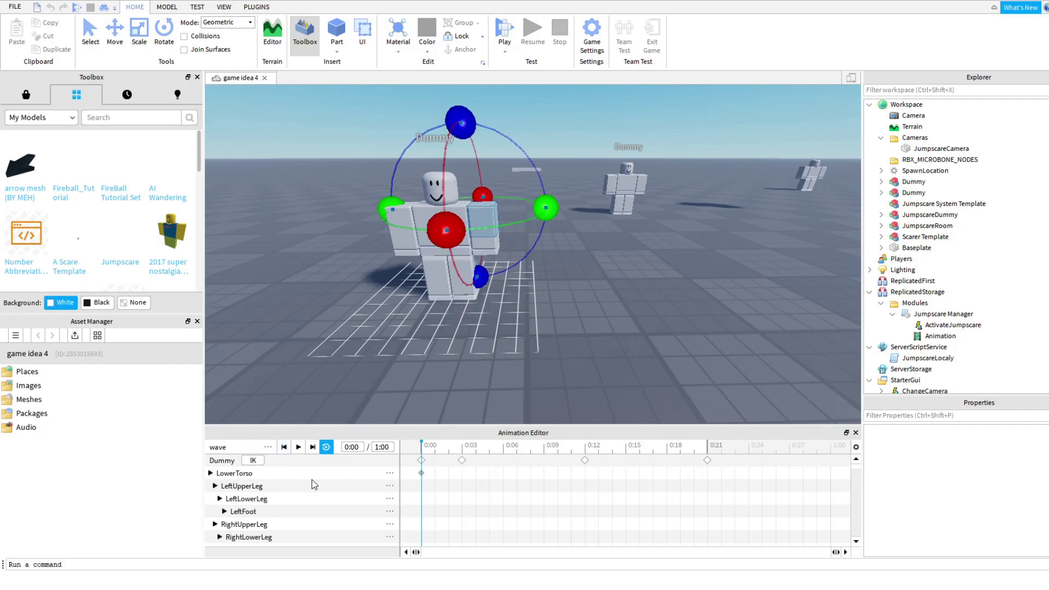
Step: Save the animation under the name wave on the Dummy rig and close the Animation Editor
key(ctrl+s)
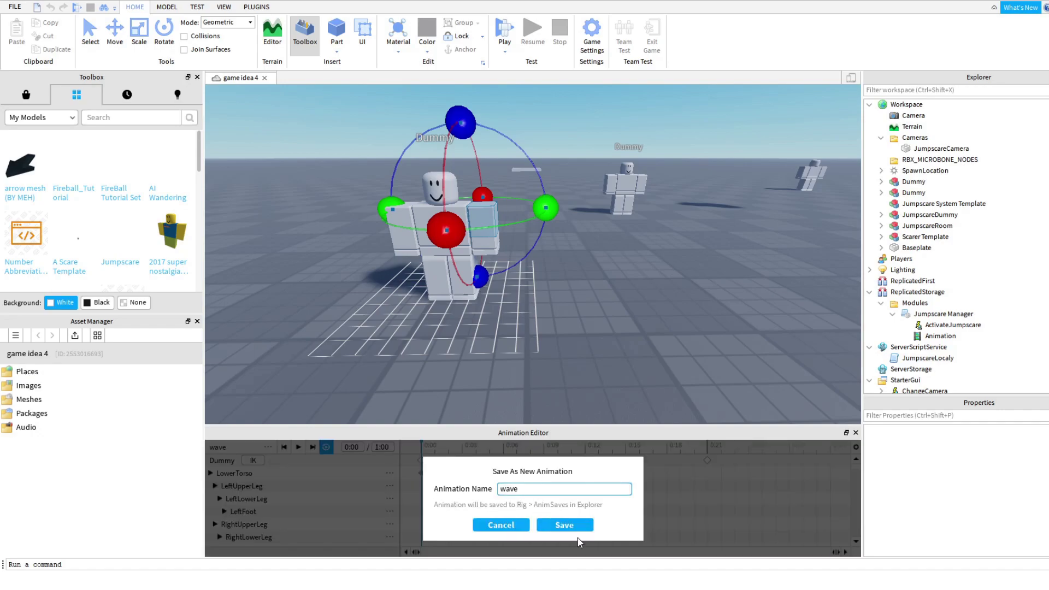
click(564, 525)
click(619, 344)
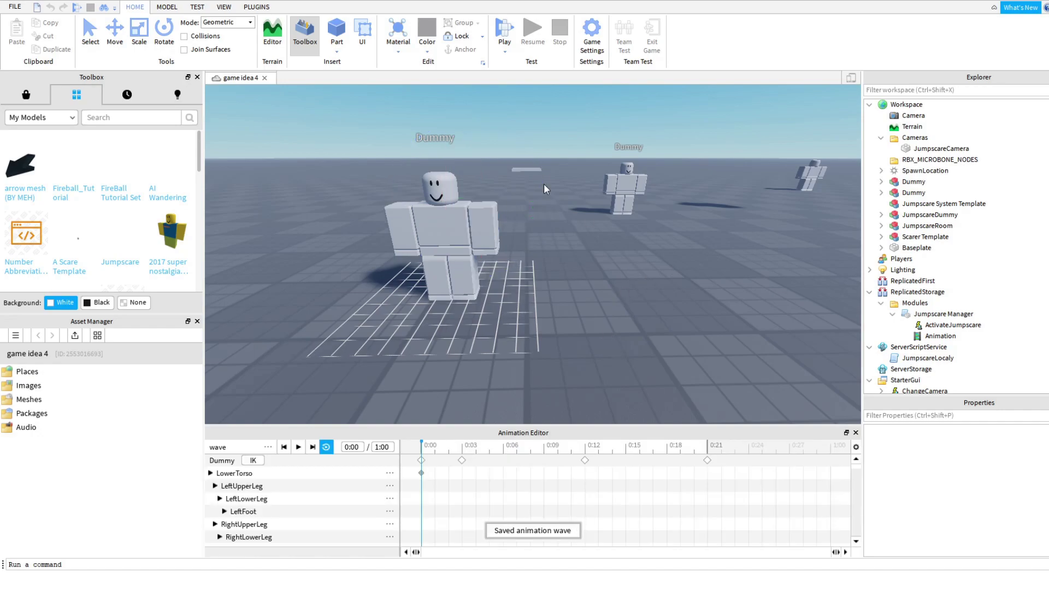
click(256, 7)
click(1018, 25)
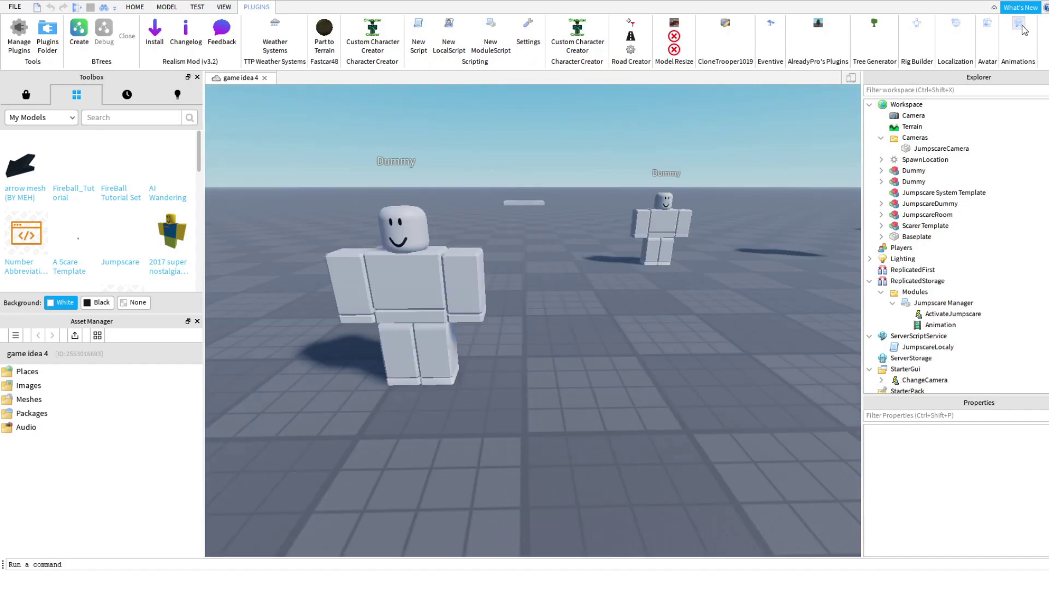
Step: Expand the animated Dummy and its AnimSaves, and select the saved wave keyframe sequence
click(907, 182)
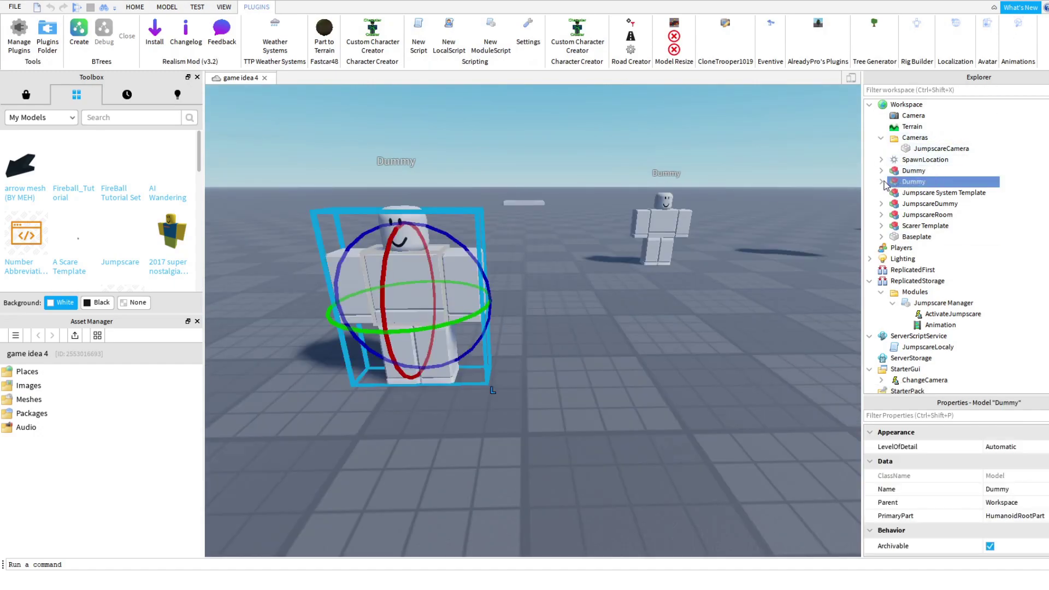
click(881, 182)
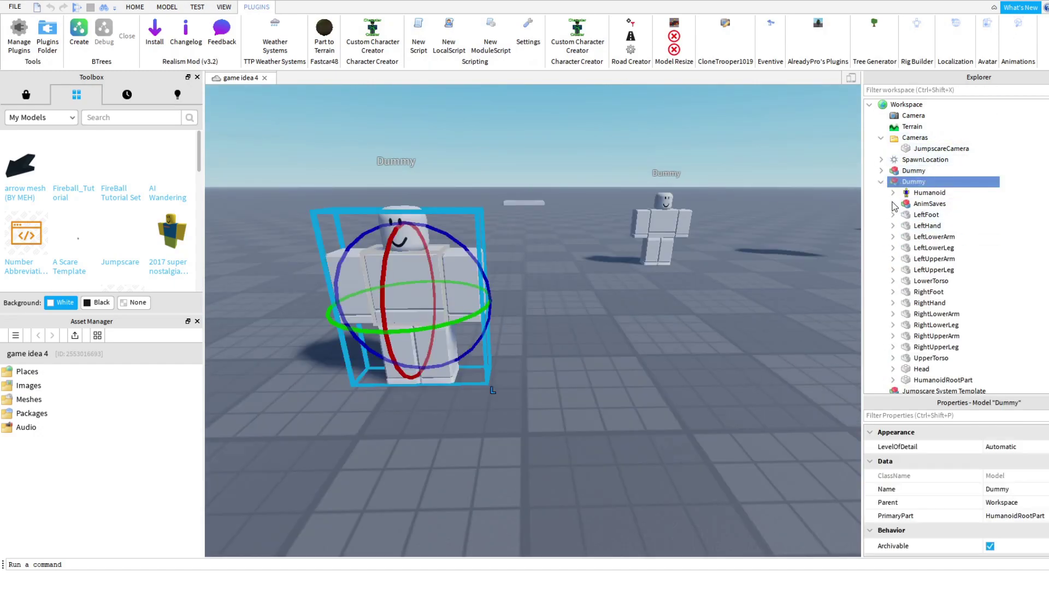
click(892, 204)
double_click(927, 215)
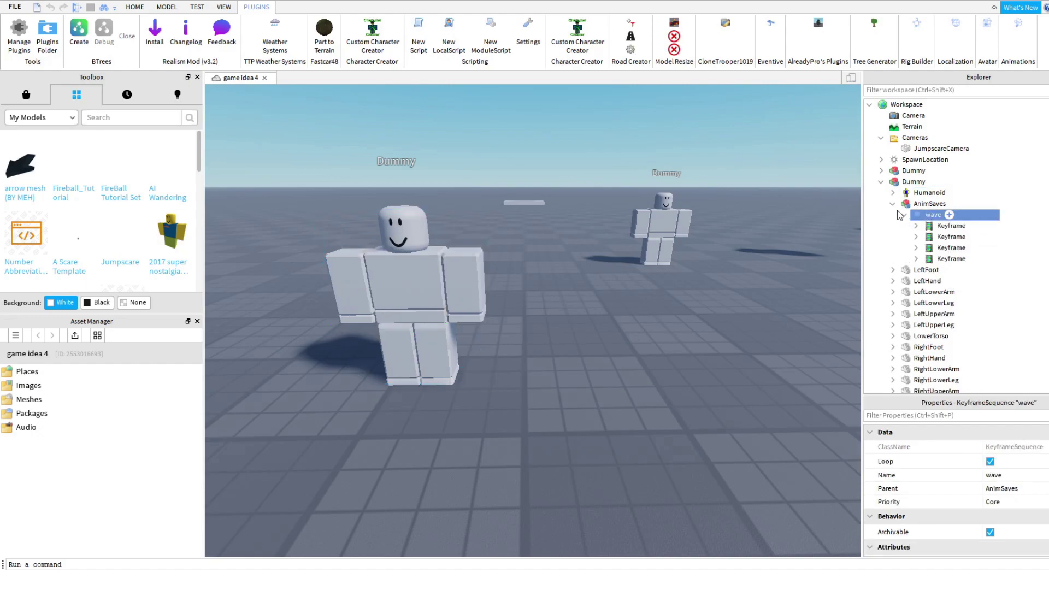
click(905, 214)
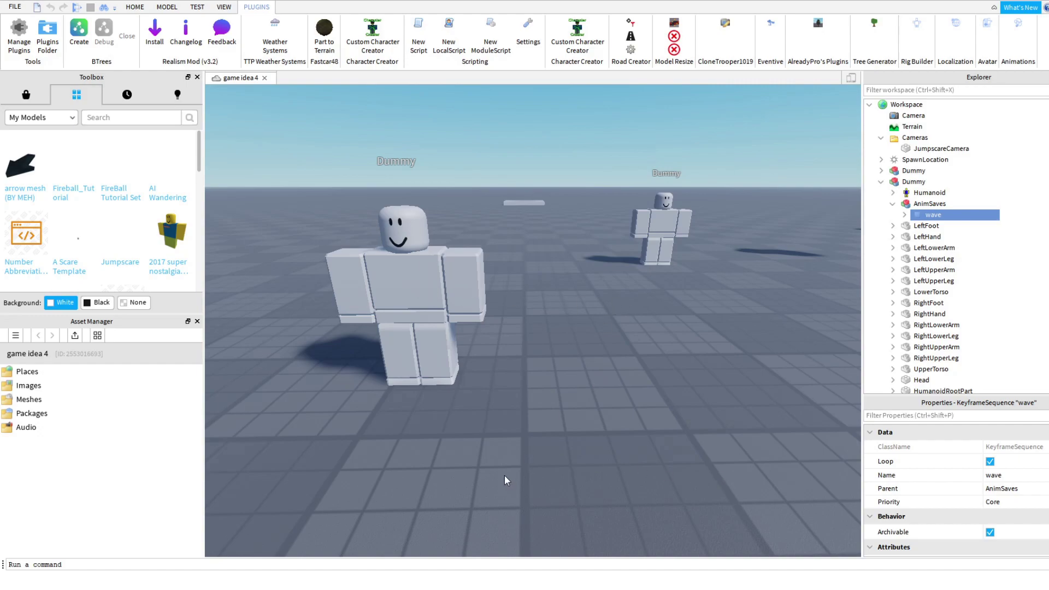
click(596, 494)
key(s)
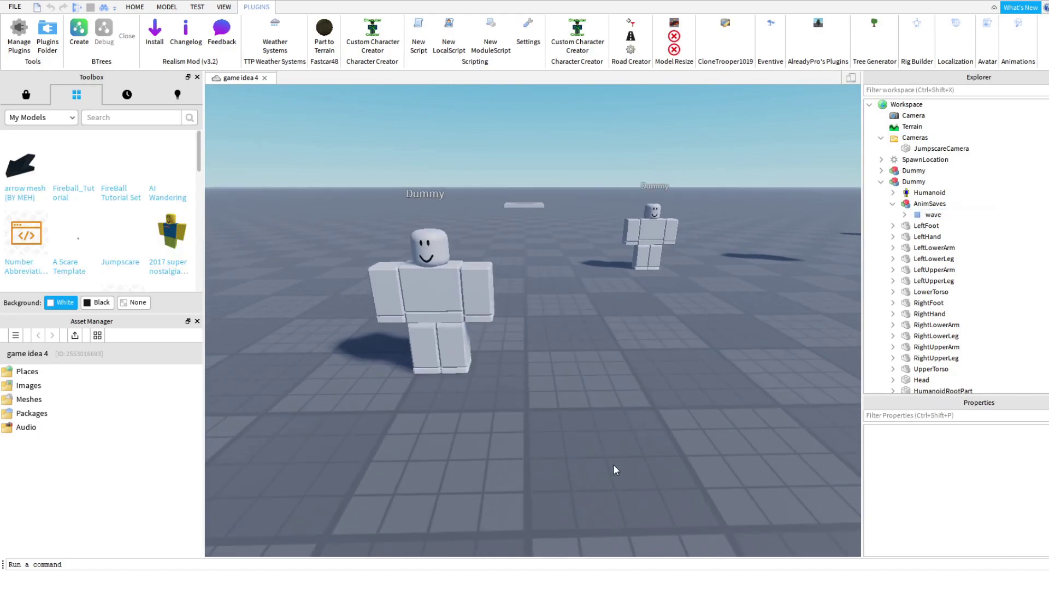
right_drag(614, 465, 613, 462)
key(d)
key(q)
key(e)
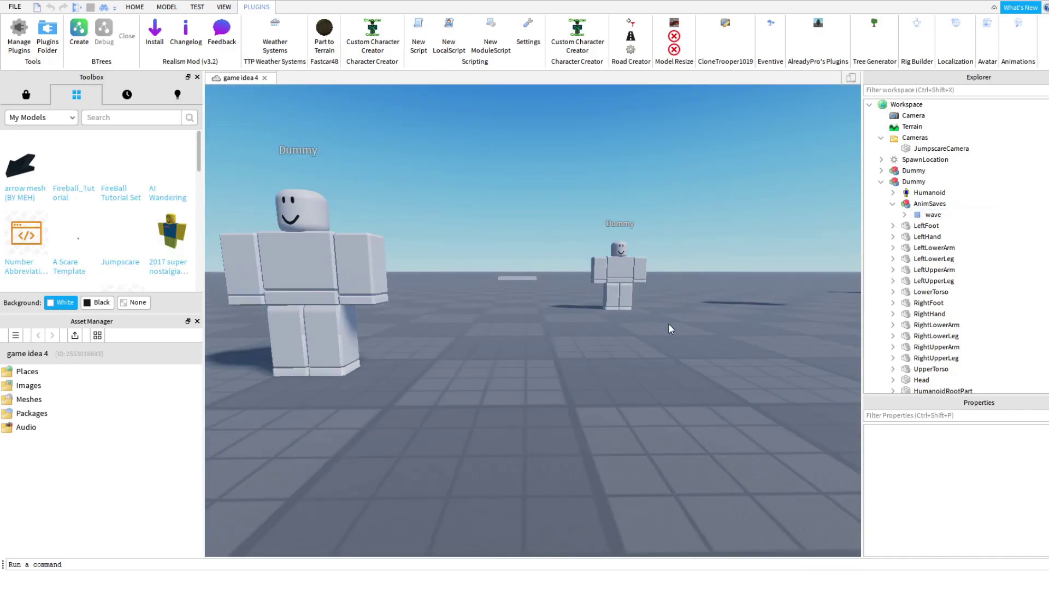
key(s)
key(e)
key(w)
key(a)
key(q)
key(d)
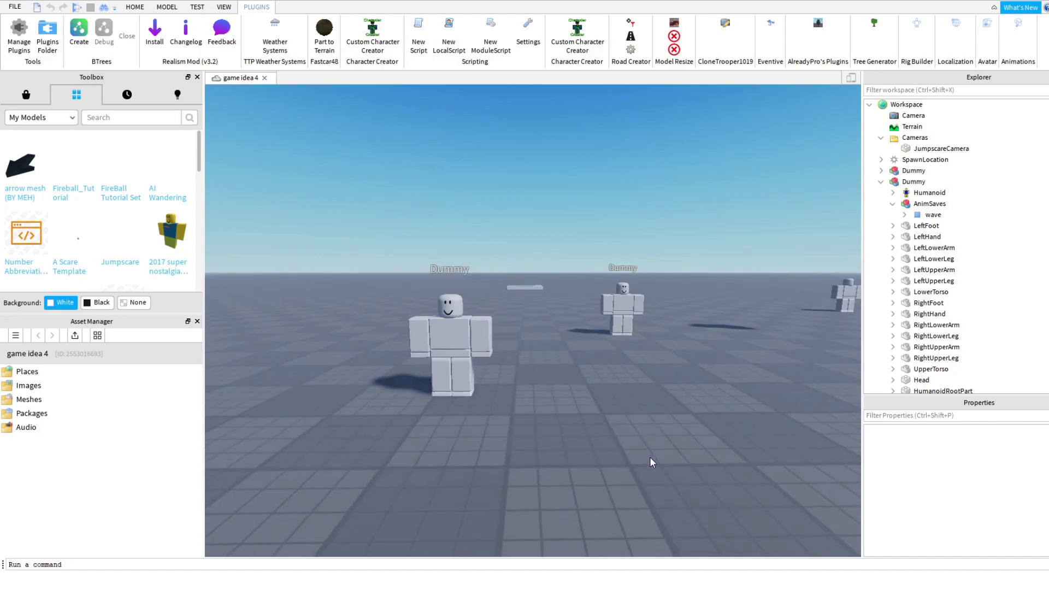
key(d)
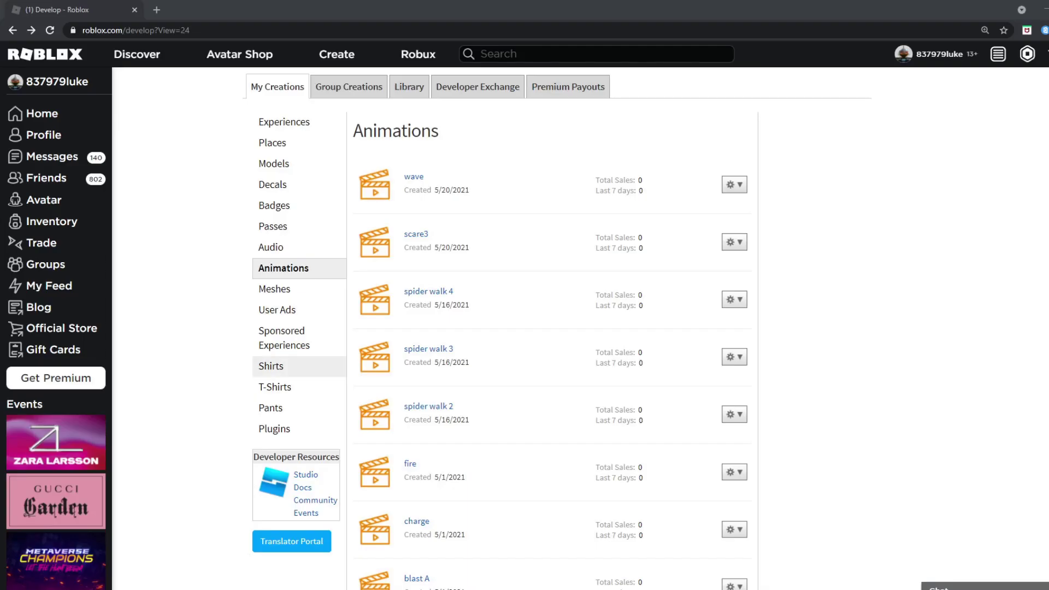
Step: Switch to the Roblox website and open the wave animation's page from the list of created animations
click(185, 314)
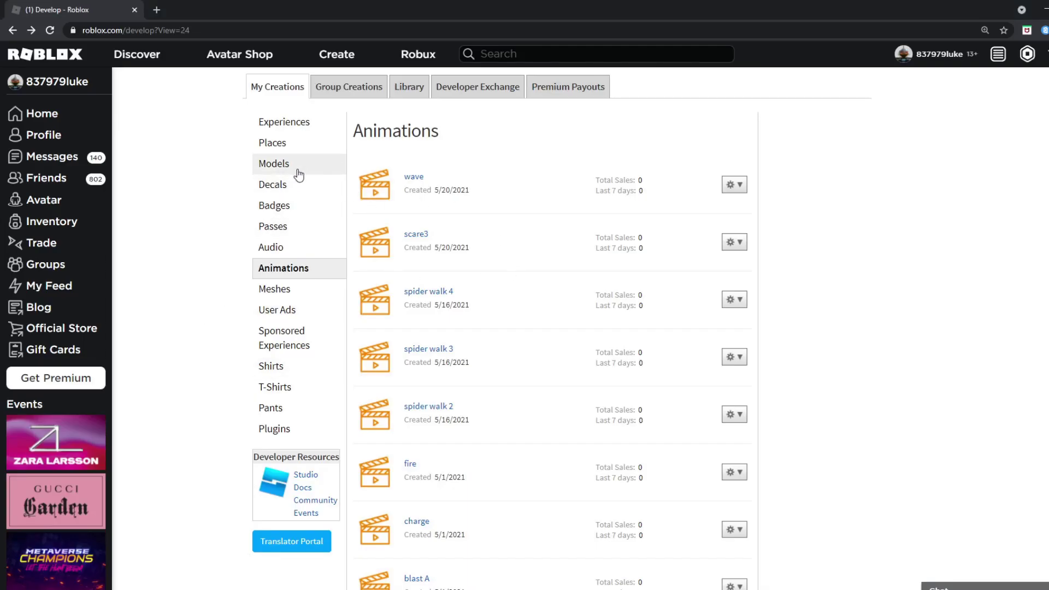
click(329, 65)
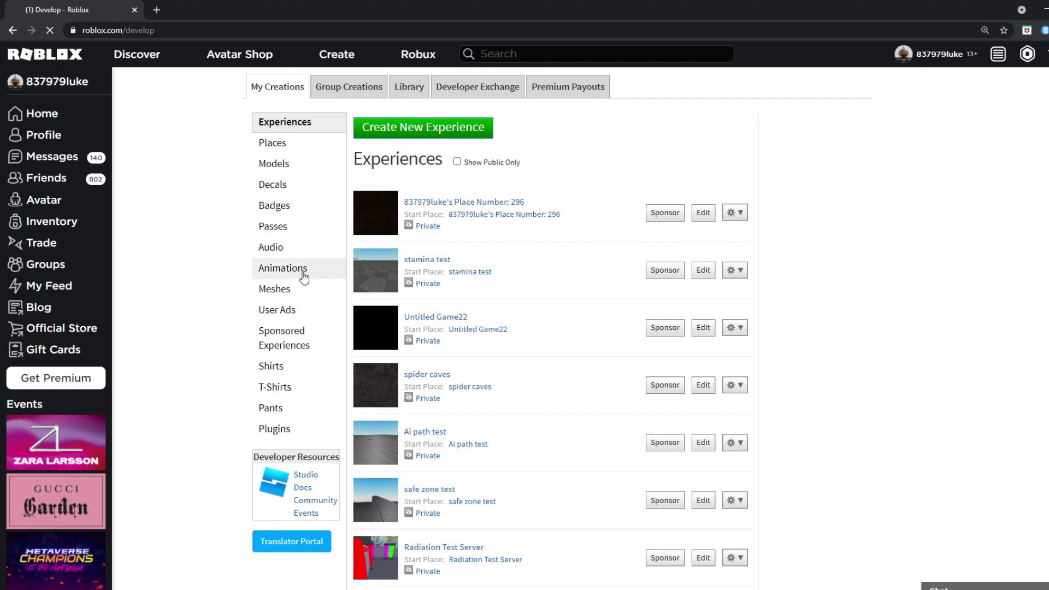
click(304, 276)
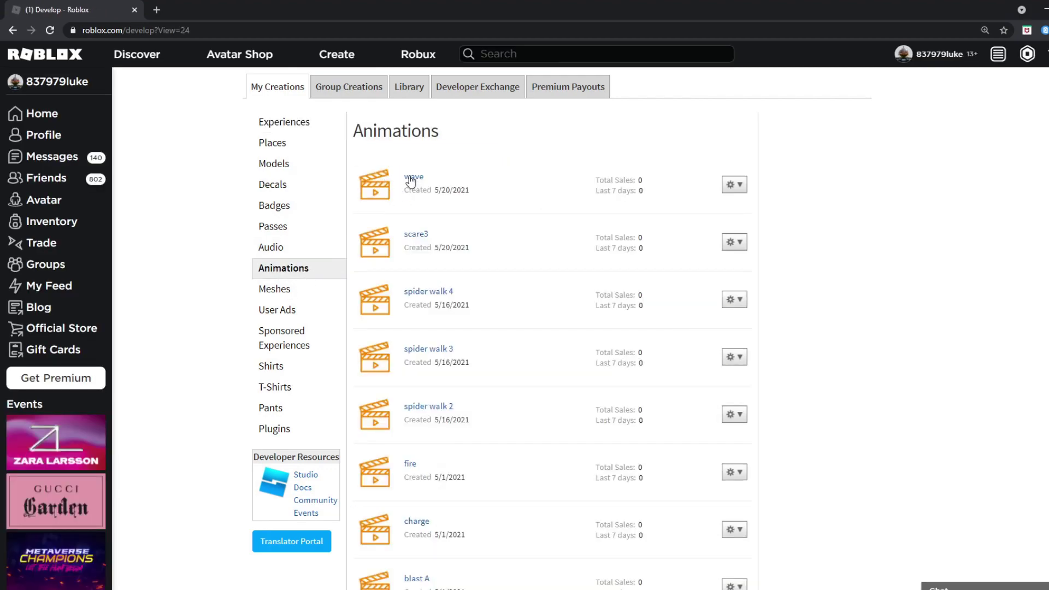
click(412, 177)
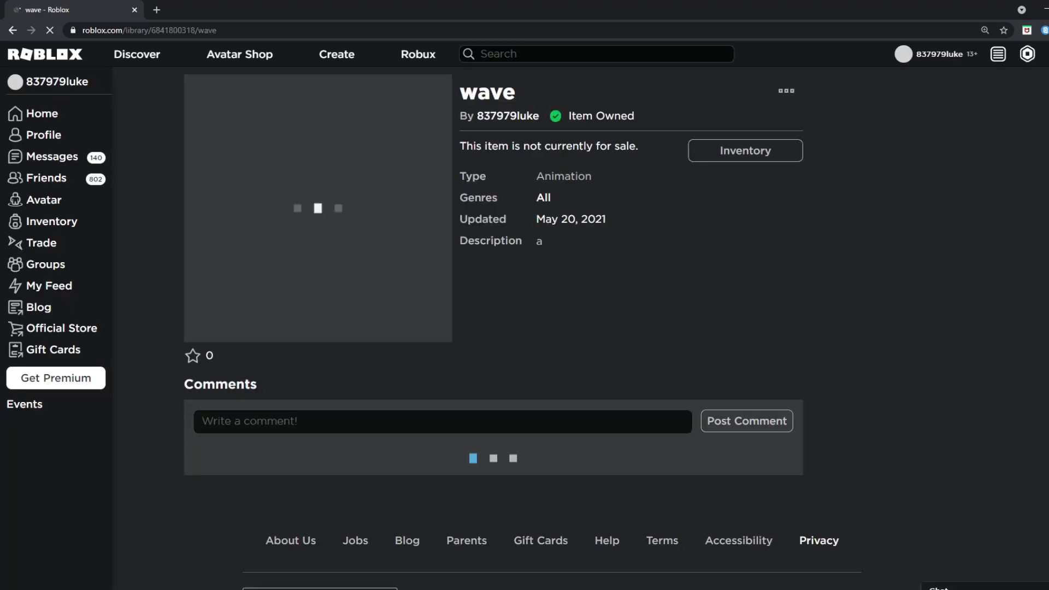
click(171, 28)
double_click(205, 31)
key(ctrl+c)
drag(215, 30, 262, 31)
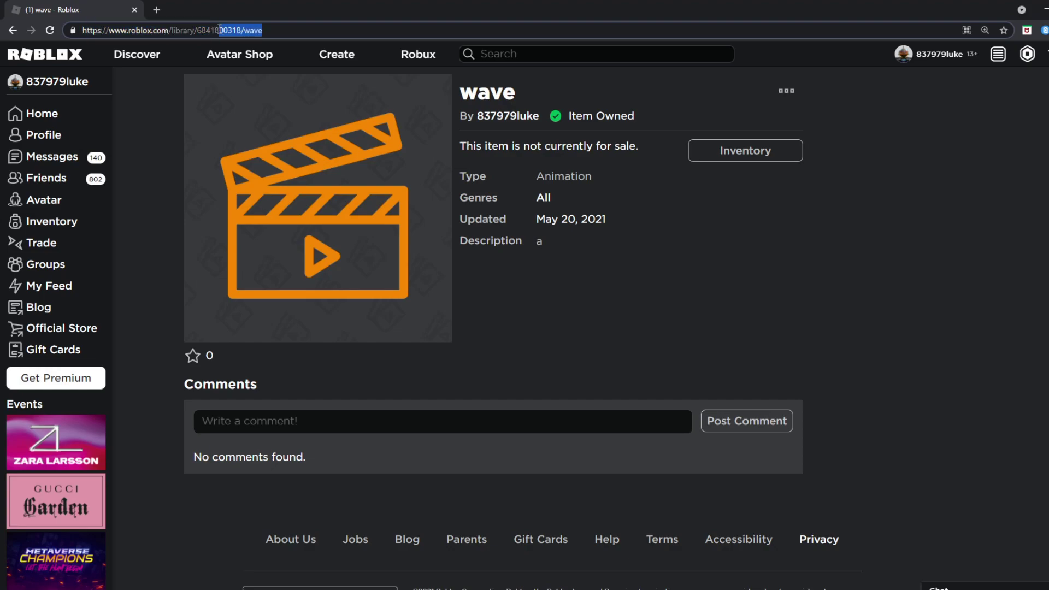
triple_click(218, 29)
double_click(220, 29)
key(alt+Tab)
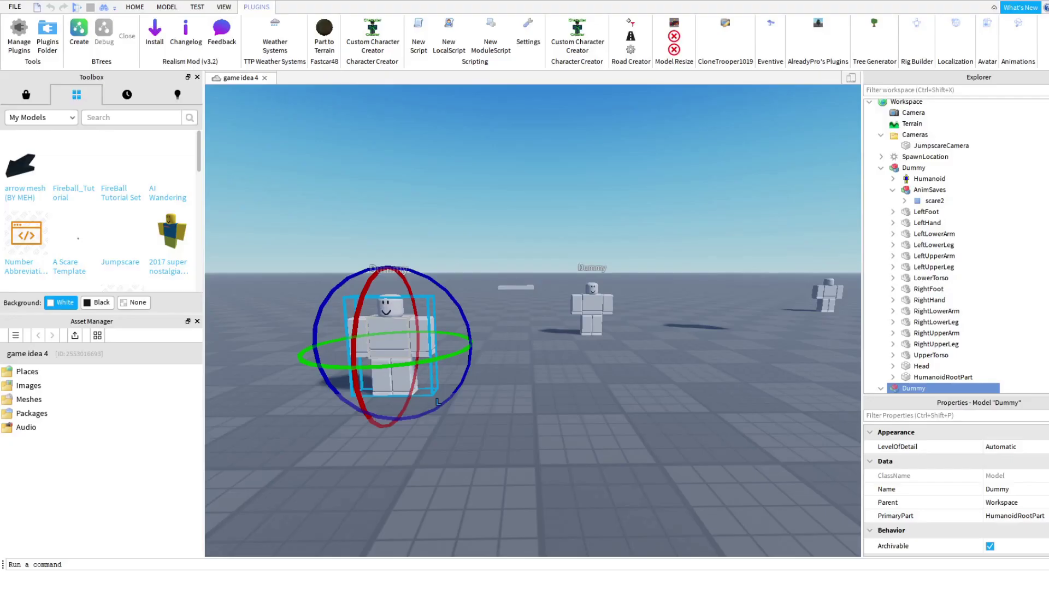
click(489, 421)
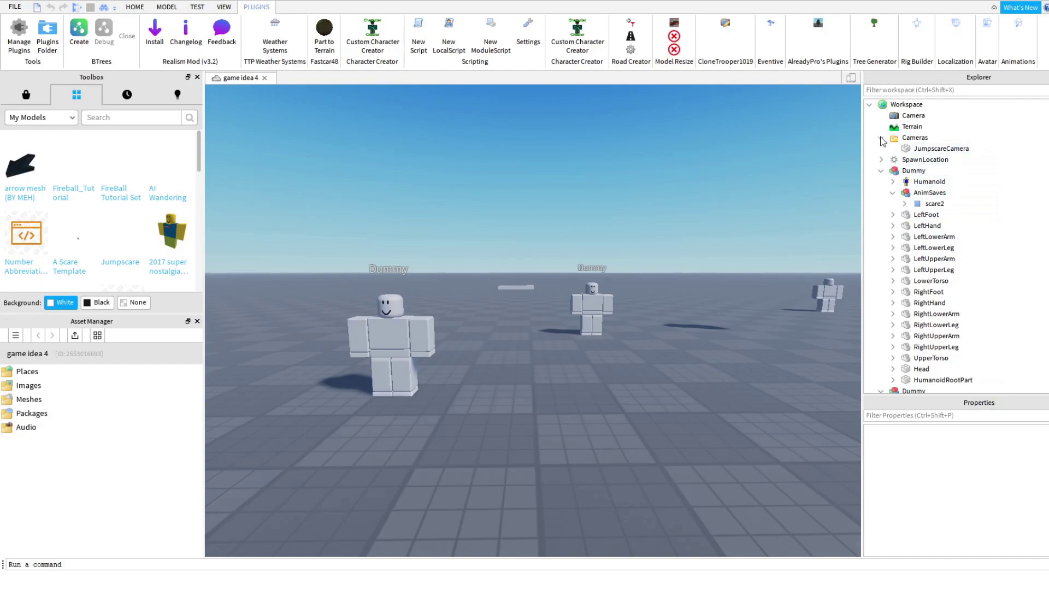
click(869, 103)
click(951, 182)
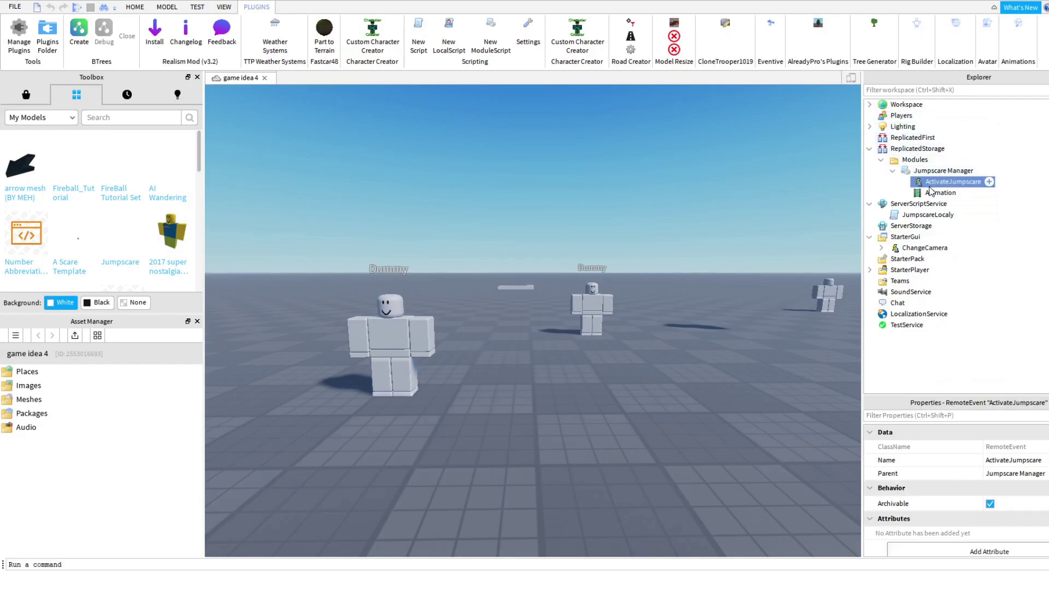
click(940, 192)
click(1015, 447)
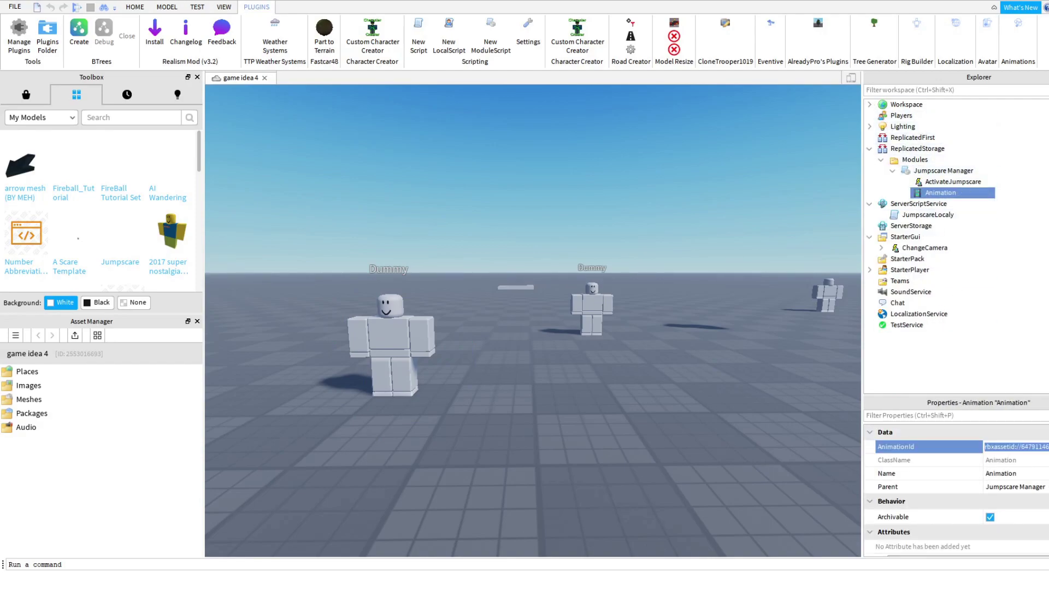
key(ctrl+v)
key(Return)
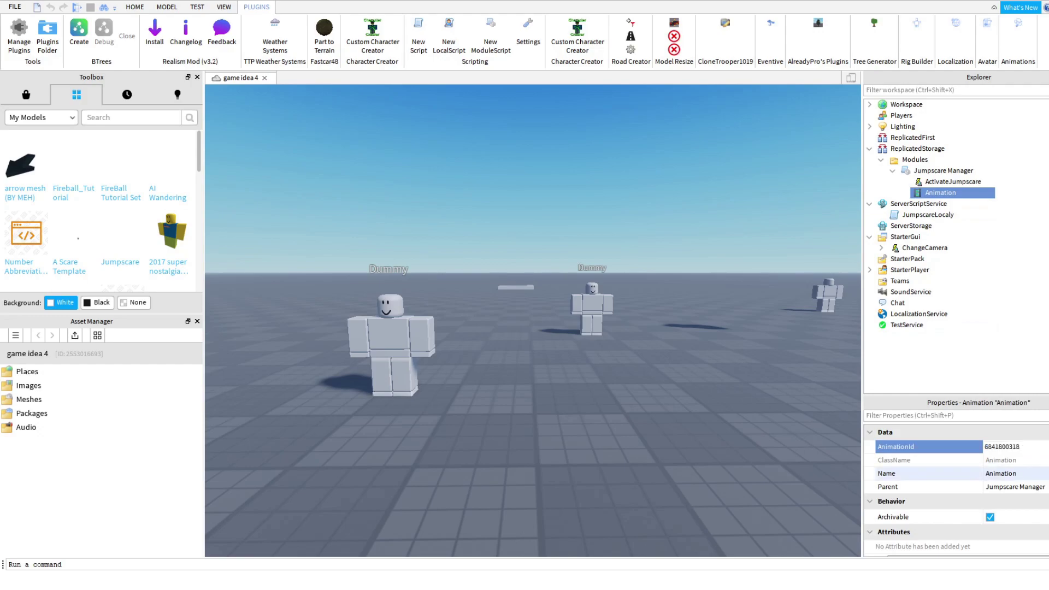
Step: Playtest the game, walk the character forward to trigger the jumpscare, and stop the session
click(691, 439)
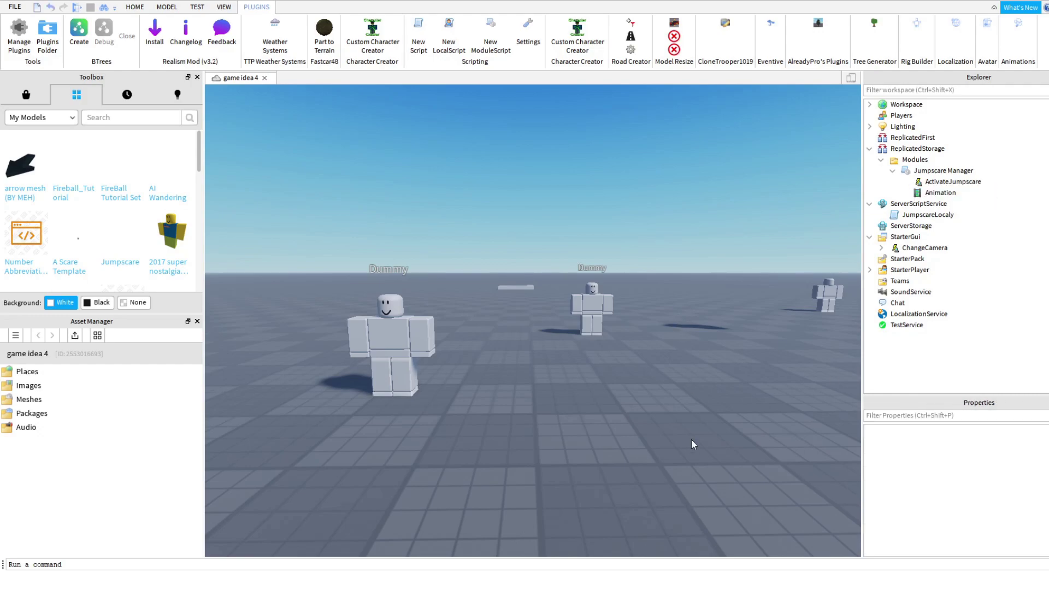
right_drag(691, 439, 690, 439)
click(197, 6)
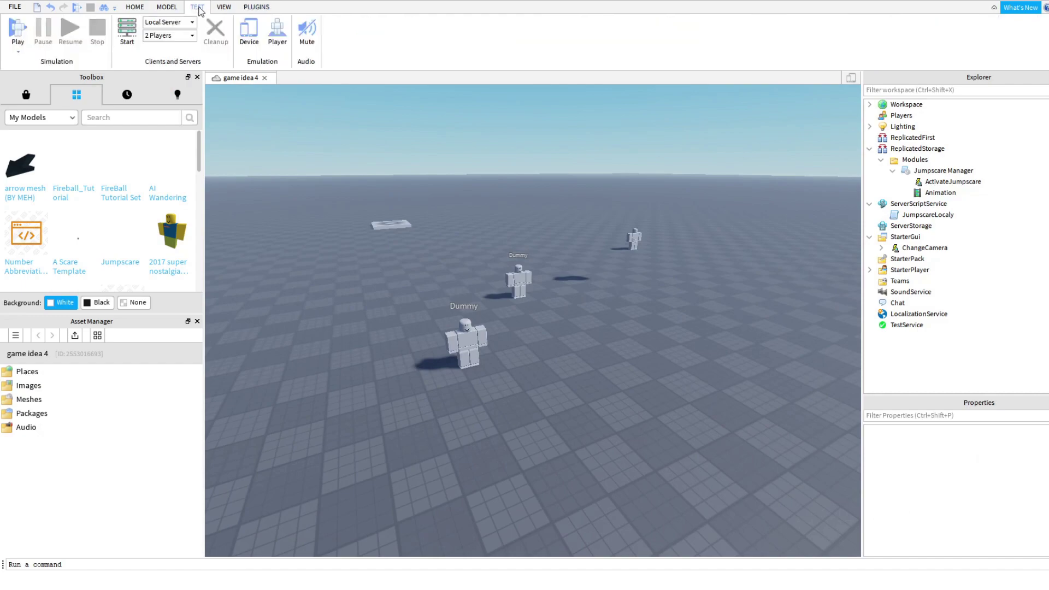
click(18, 30)
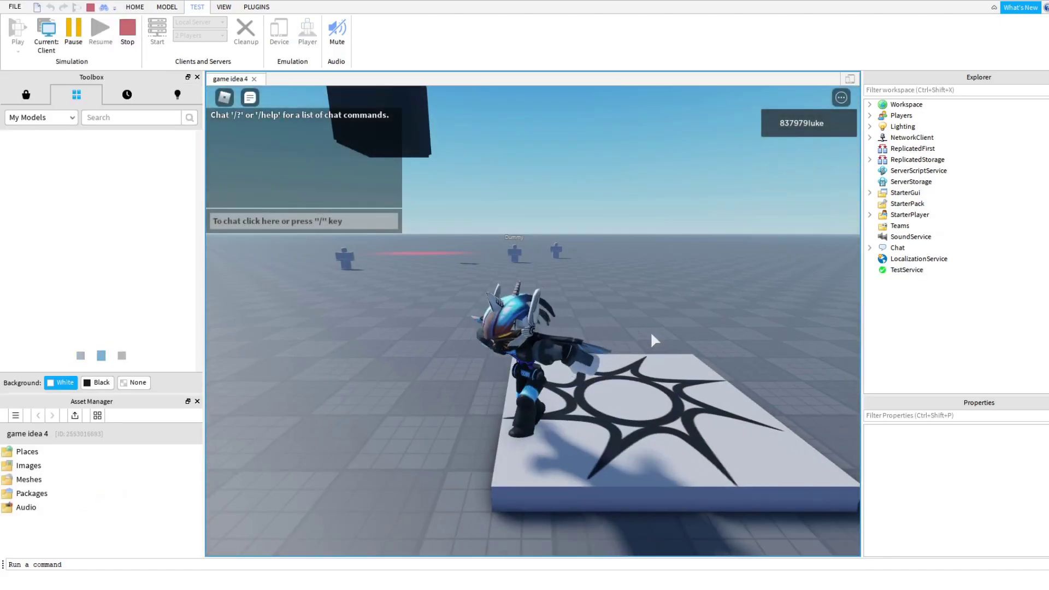
key(w)
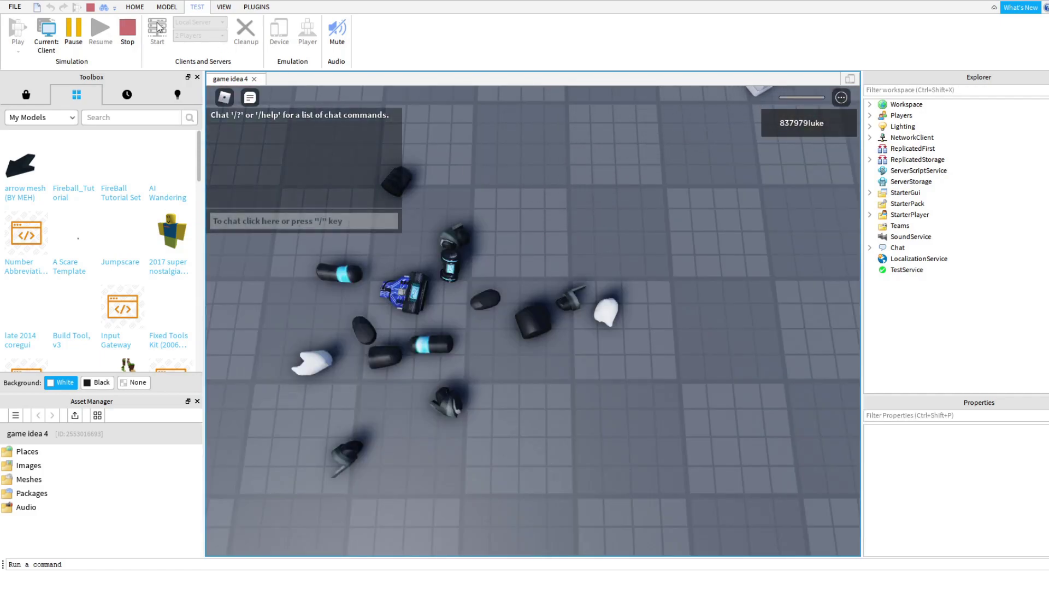
key(shift+F5)
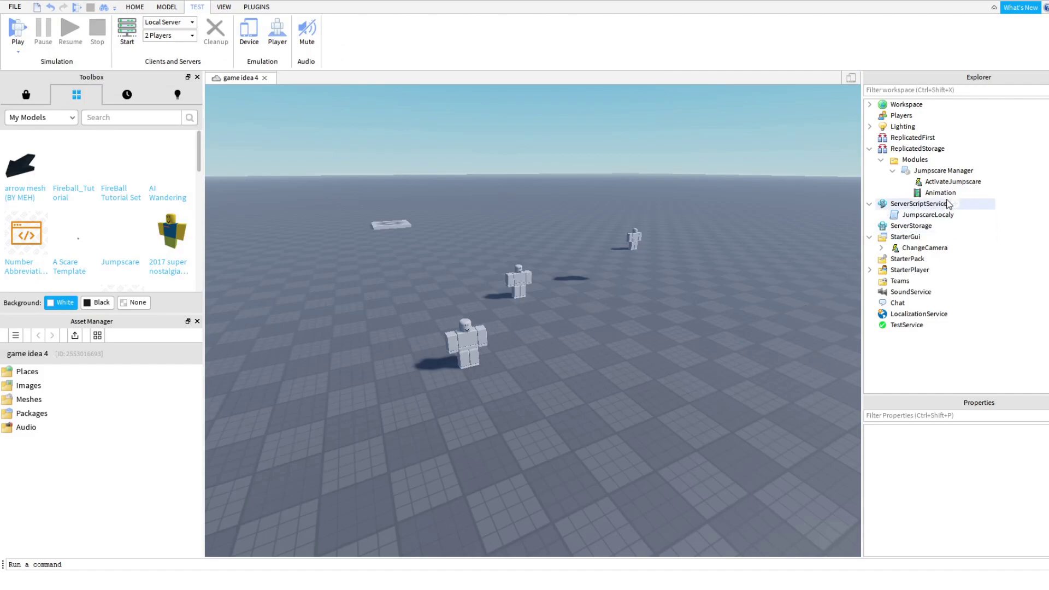
Step: Undo the last change made to the Animation object under Jumpscare Manager
click(949, 192)
key(ctrl+z)
right_drag(643, 390, 650, 380)
scroll(651, 379, down, 2)
key(w)
key(q)
scroll(650, 379, down, 4)
scroll(658, 402, up, 2)
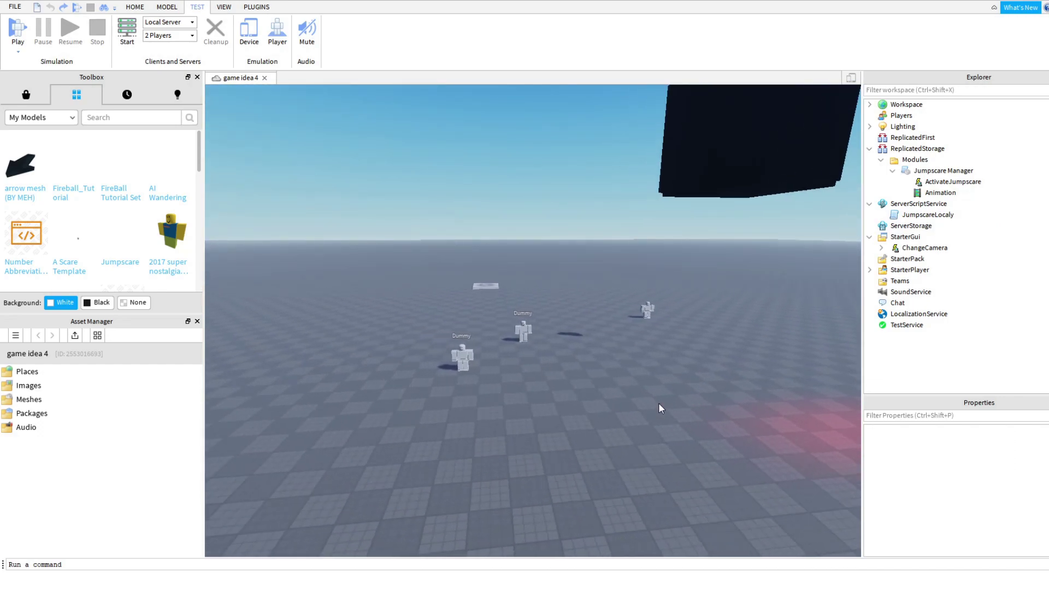
Step: Collapse the Jumpscare Manager, Modules, ReplicatedStorage and ServerScriptService branches in the object hierarchy
click(892, 170)
click(880, 159)
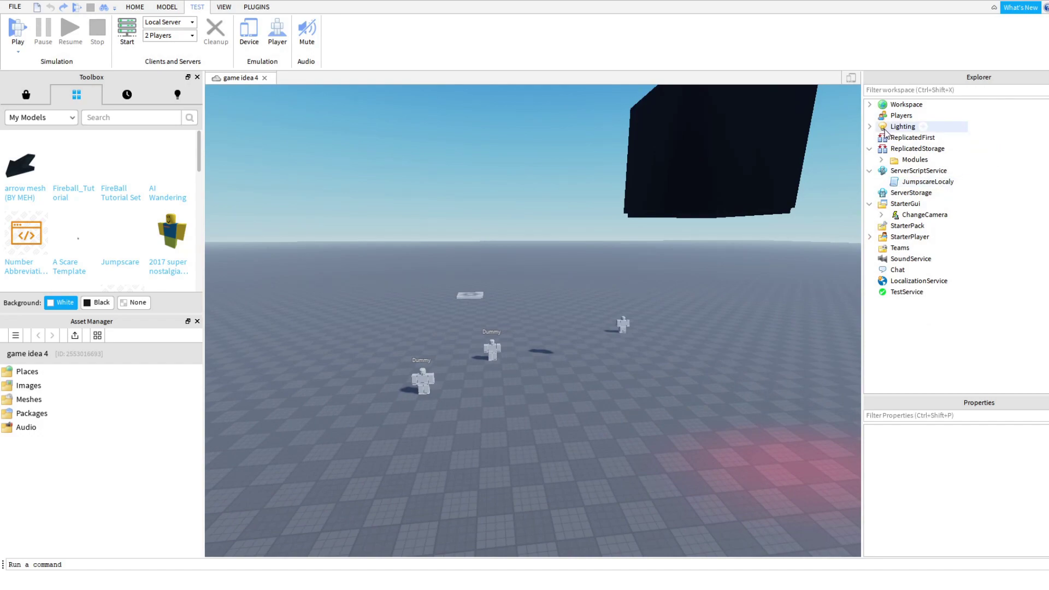
click(869, 149)
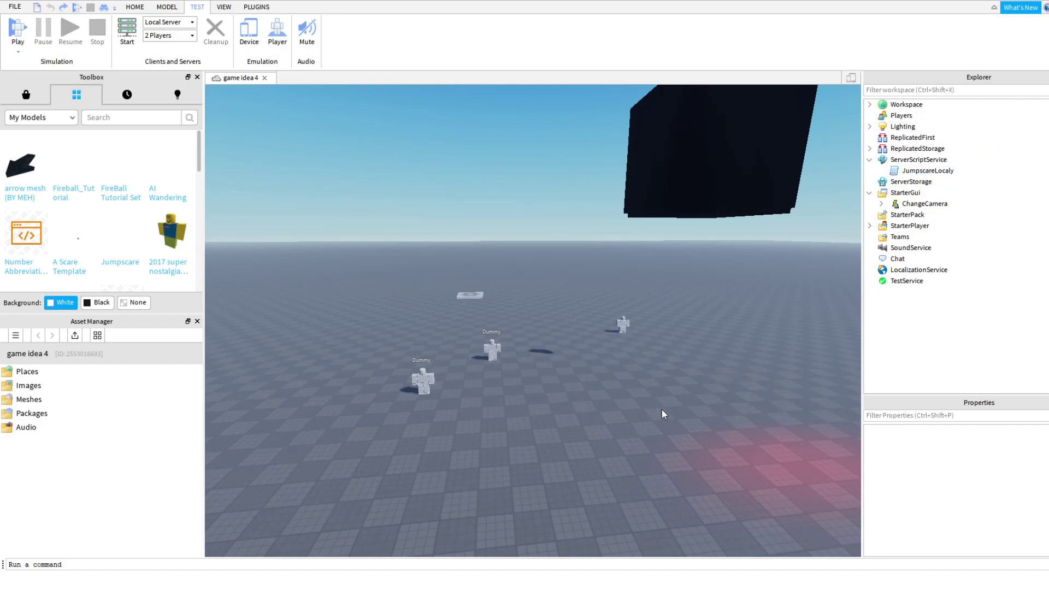
right_drag(661, 409, 722, 448)
key(s)
key(d)
key(w)
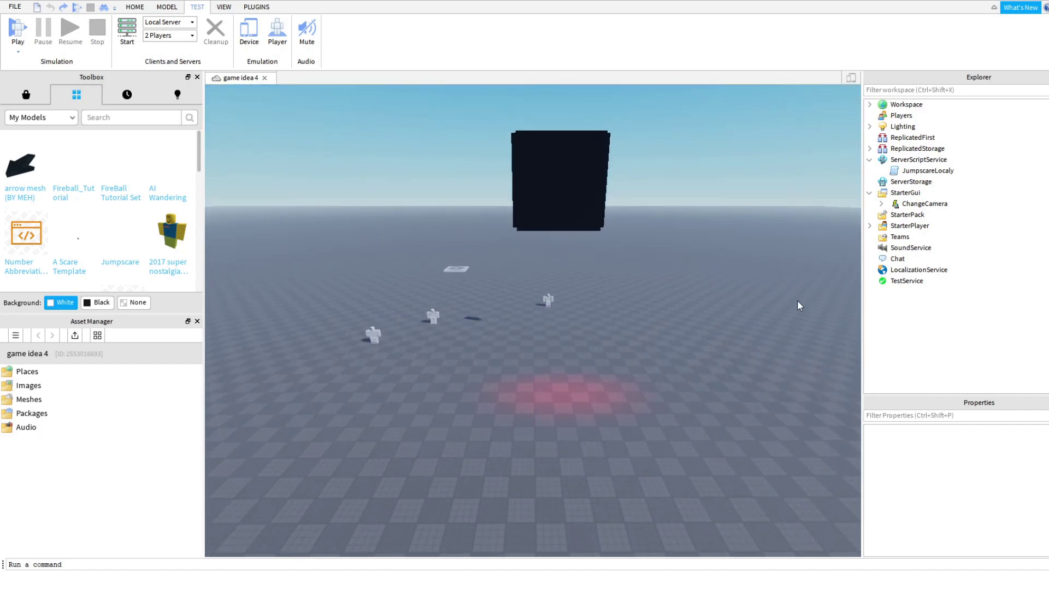
click(871, 160)
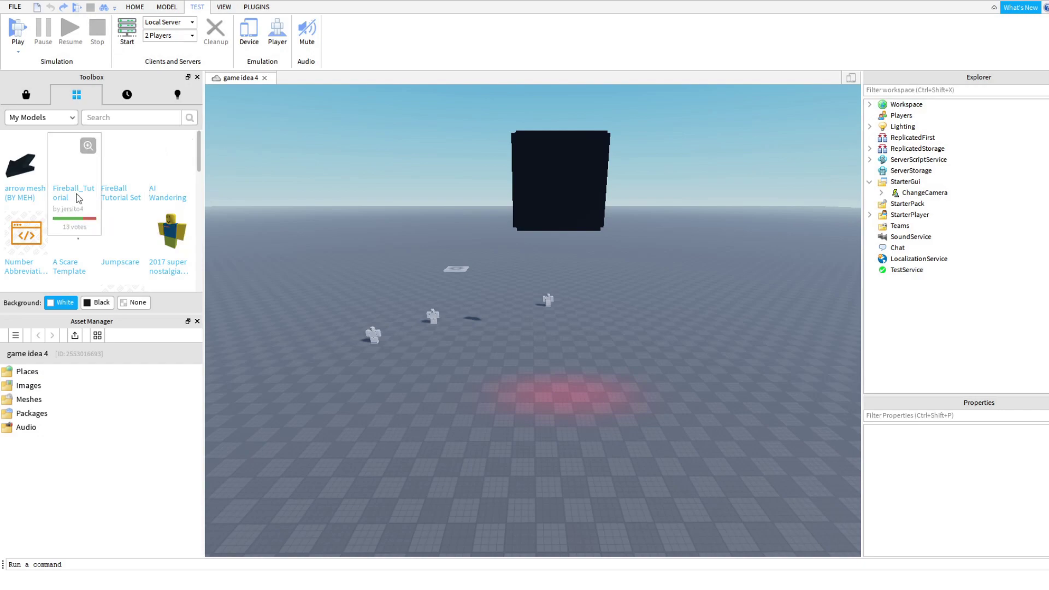
Step: Insert another Jumpscare System Template model and place it beside the existing jumpscare room
right_drag(566, 316, 543, 292)
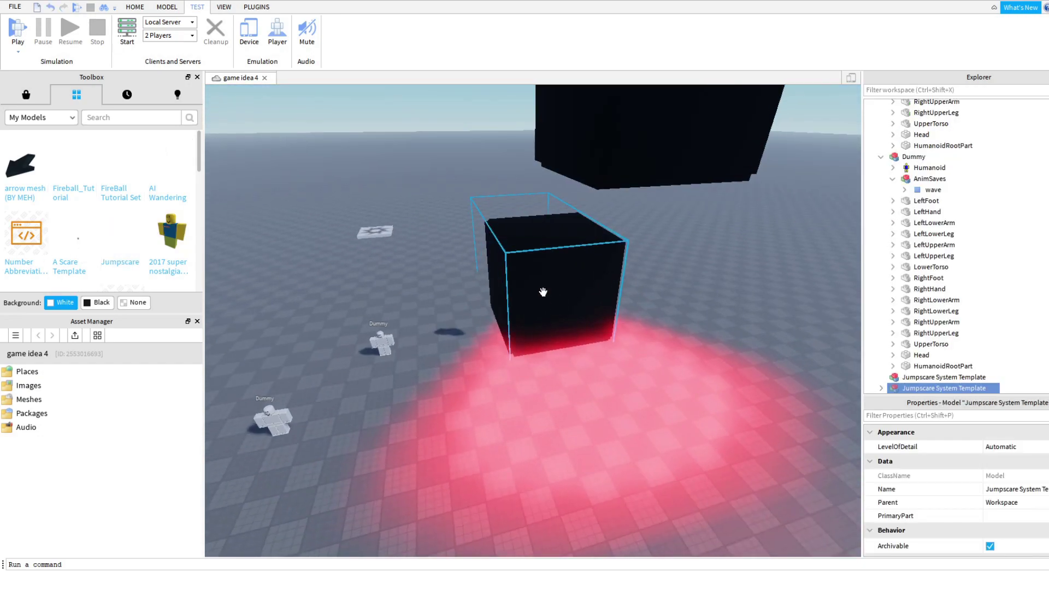
key(s)
drag(543, 293, 576, 297)
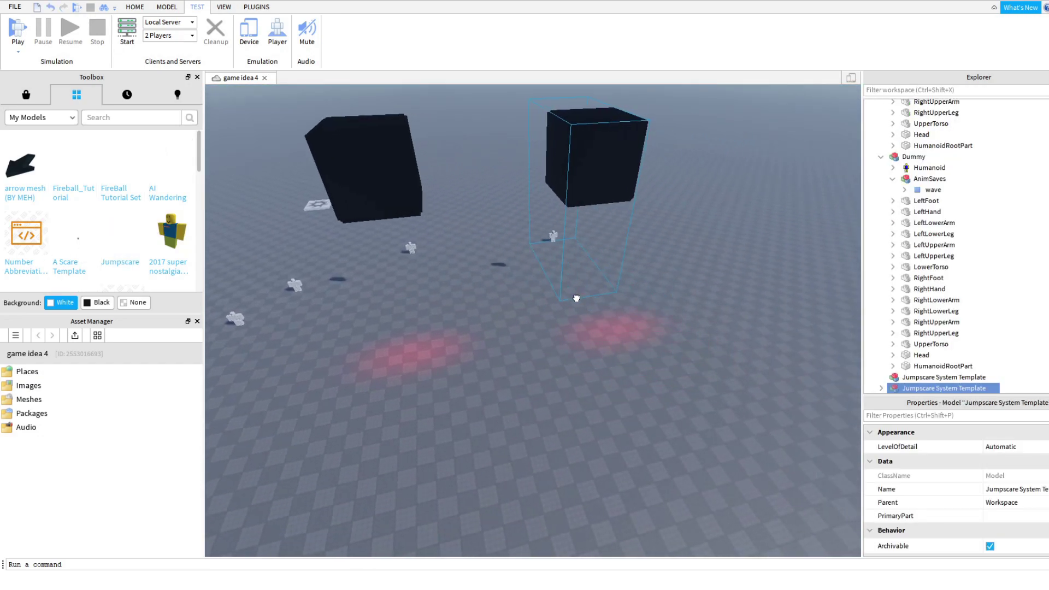
Step: Expand the newly inserted template and its Workspace folder, and rename its Scarer Template model to Scarer Template2
scroll(887, 360, down, 2)
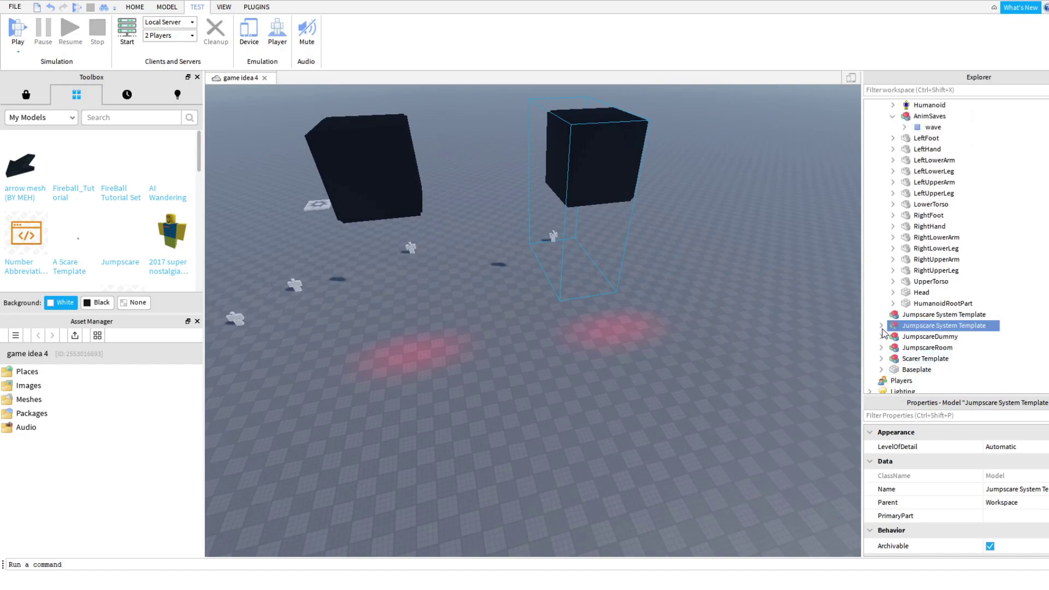
click(881, 327)
click(920, 337)
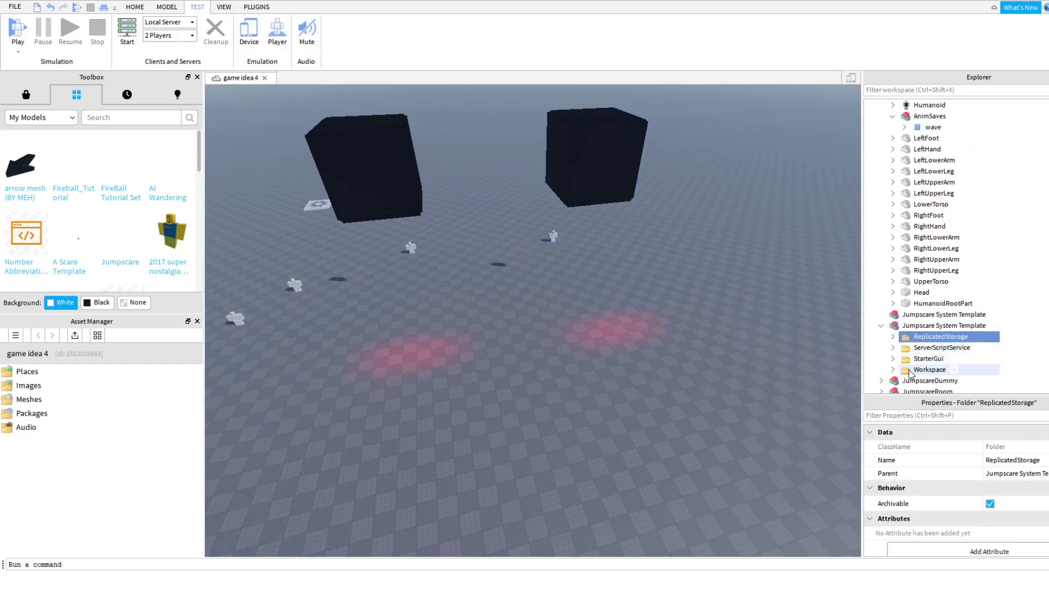
click(928, 369)
click(893, 370)
scroll(931, 308, down, 3)
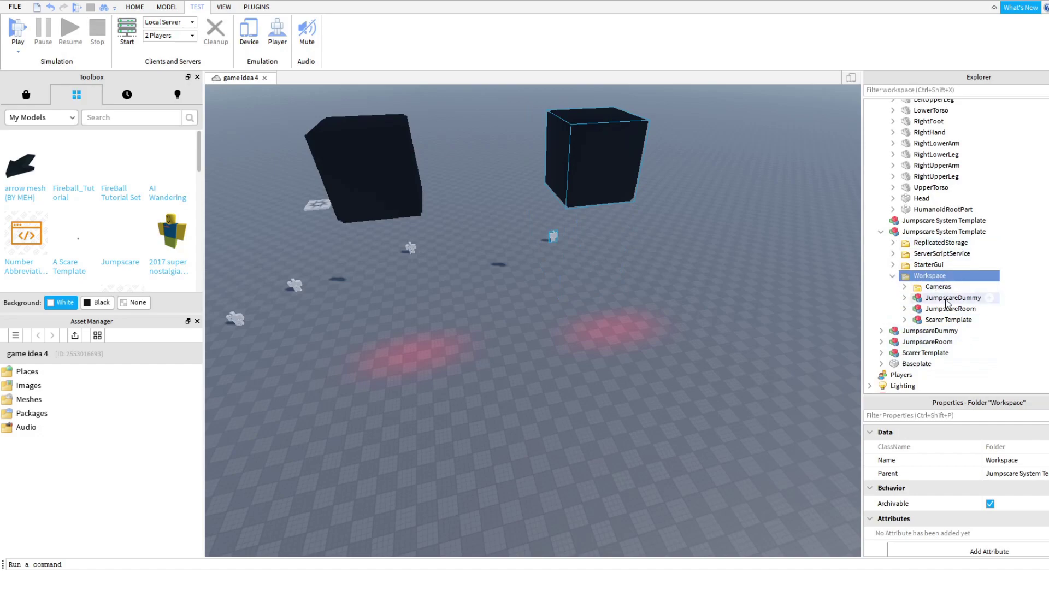
click(947, 319)
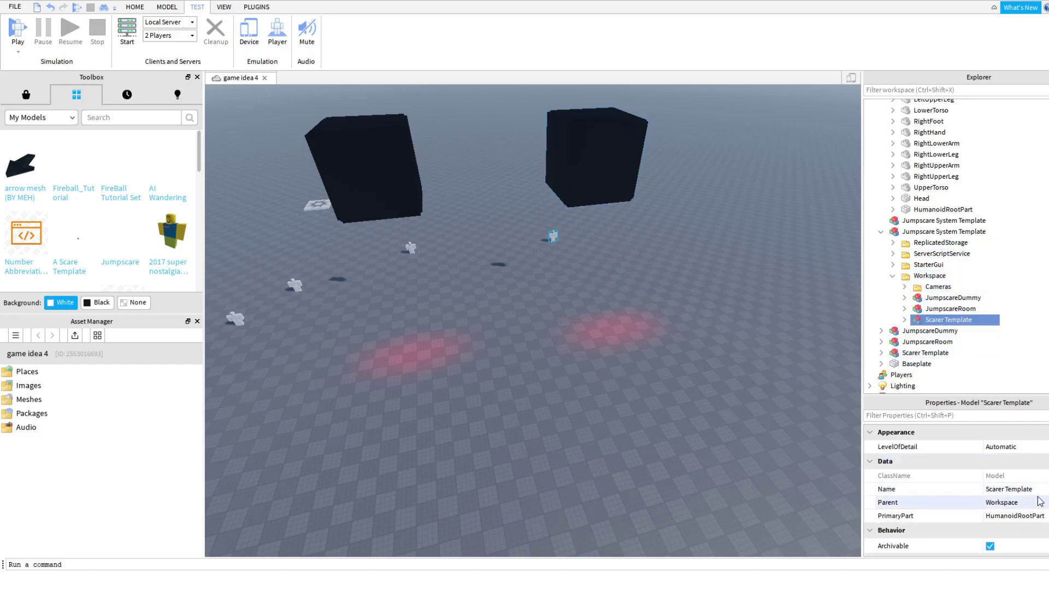
double_click(1017, 489)
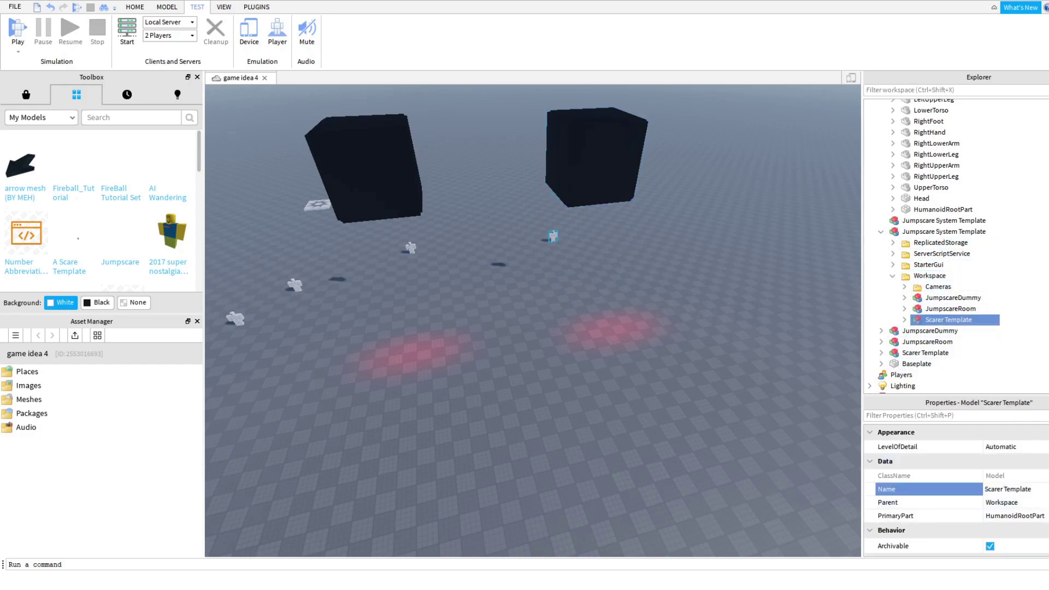
text(2)
Step: Rename the JumpscareRoom model in the new template's Workspace folder to JumpscareRoom2
click(961, 309)
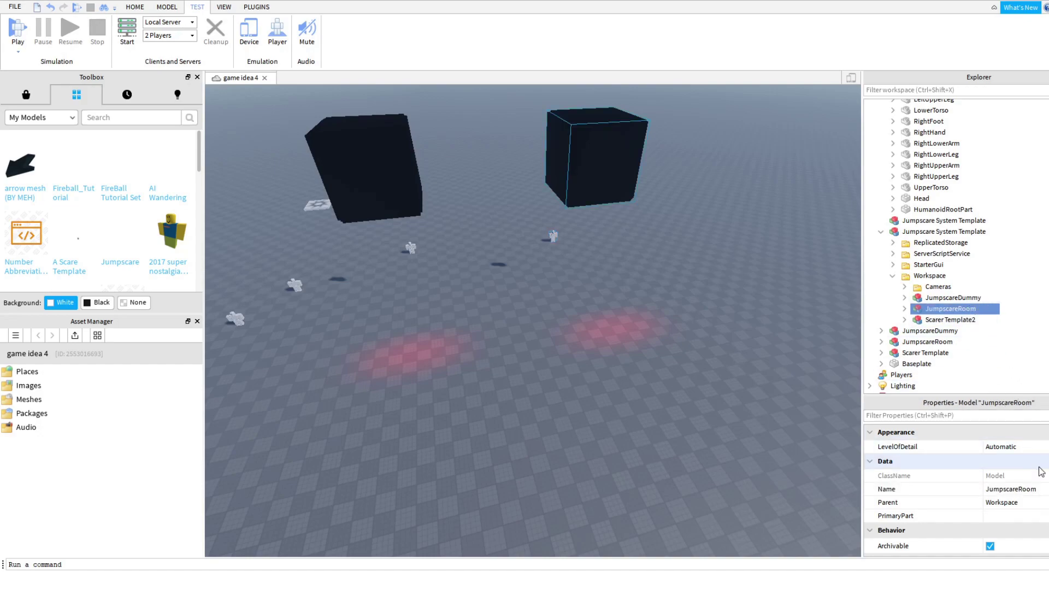
click(1016, 489)
click(1043, 488)
text(2)
Step: Rename the JumpscareDummy model in the new template's Workspace folder to JumpscareDummy2
click(953, 297)
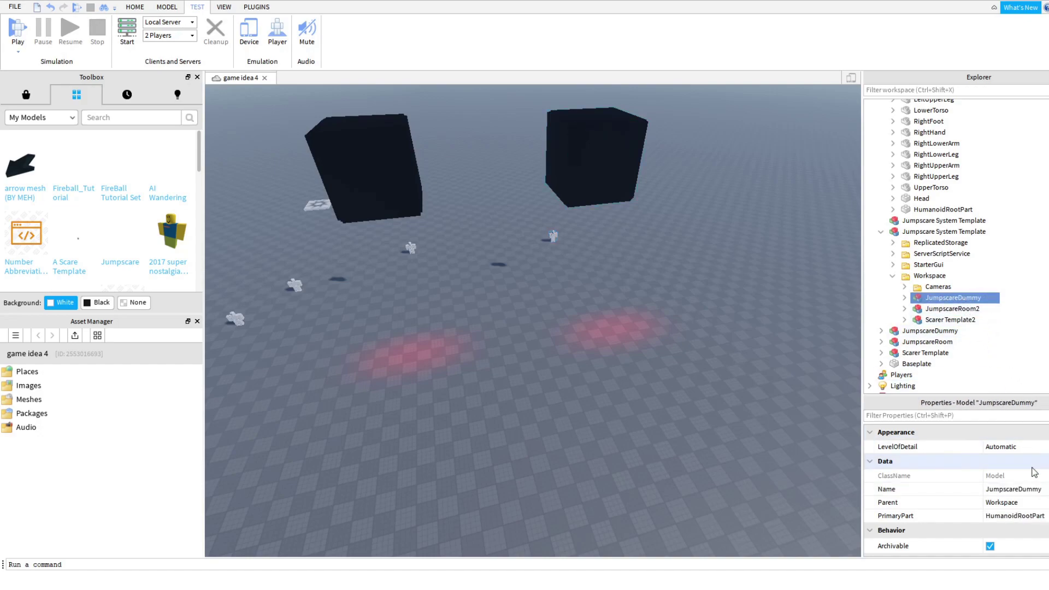
click(1045, 488)
click(1046, 488)
text(2)
key(Return)
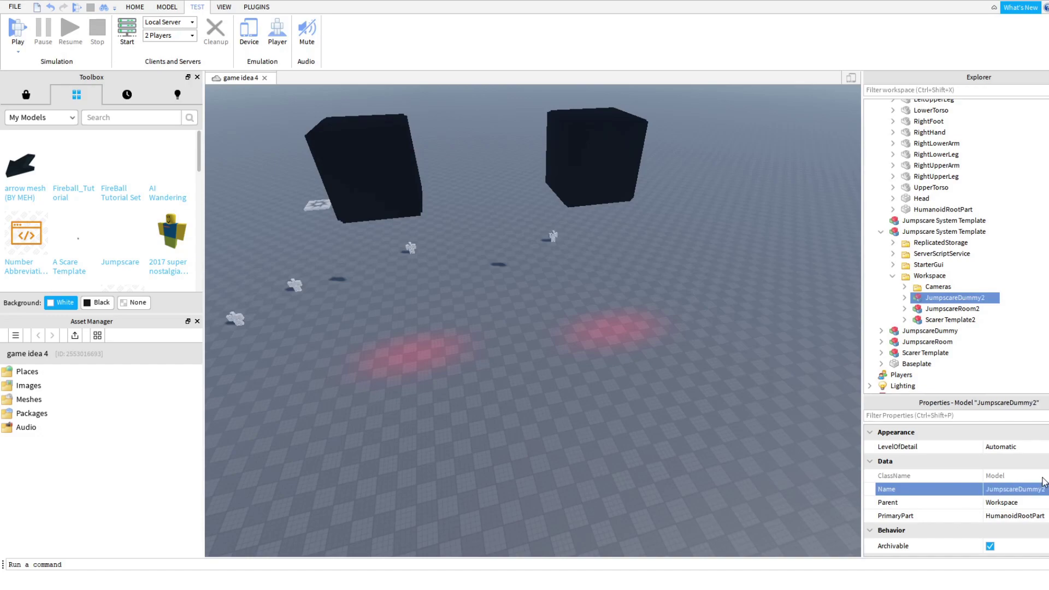
Step: Inspect the JumpscareCamera part inside the new template's Cameras folder, and collapse the folder again
click(904, 288)
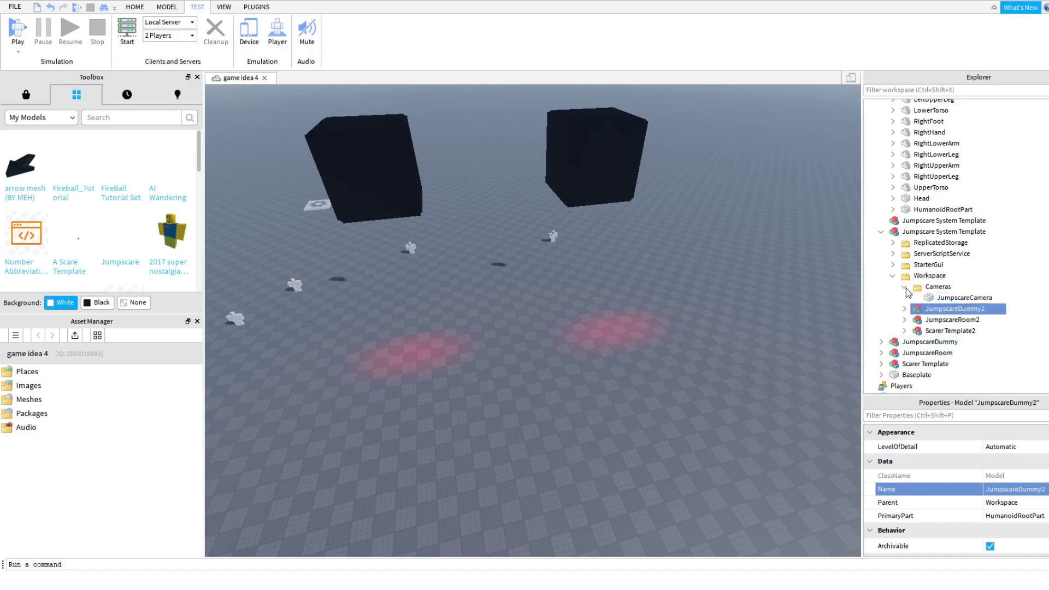
click(962, 298)
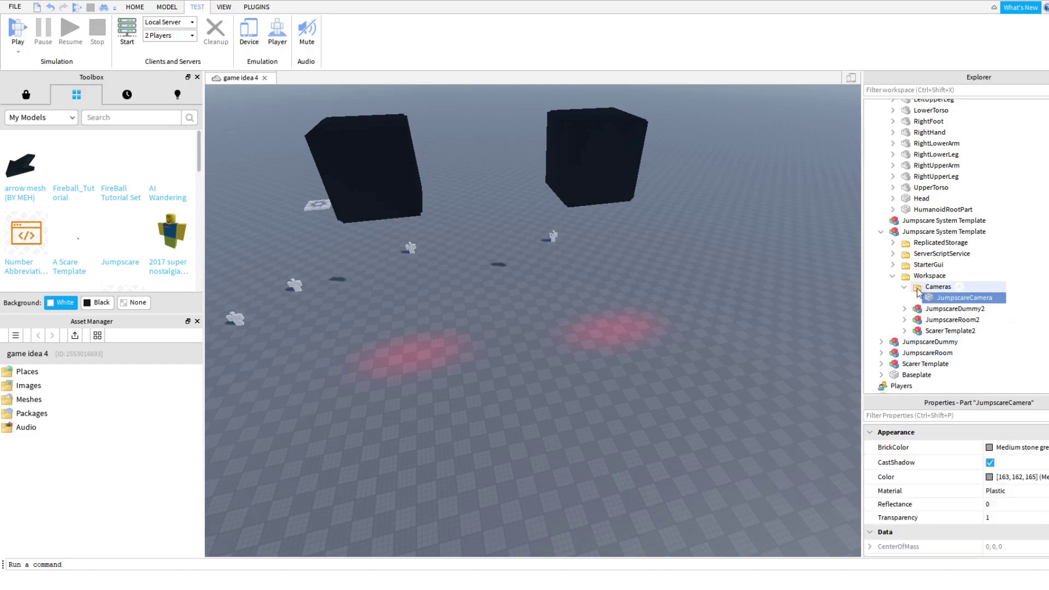
click(905, 287)
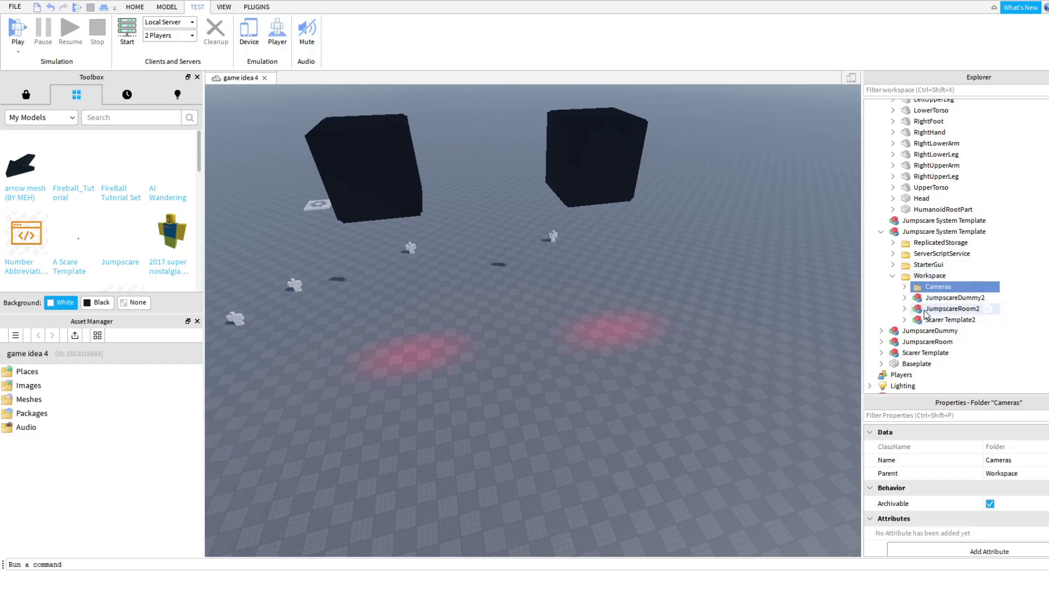
Step: Set the color of the SurfaceLight inside JumpscareRoom2 to blue [2, 19, 245], and collapse the room model
click(929, 310)
click(905, 309)
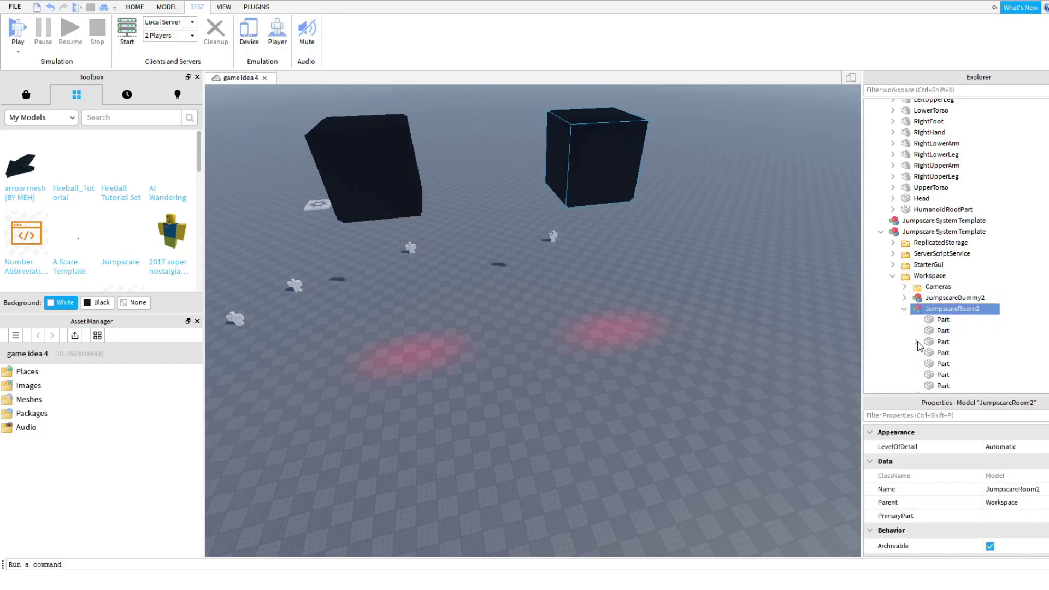
click(916, 341)
click(966, 352)
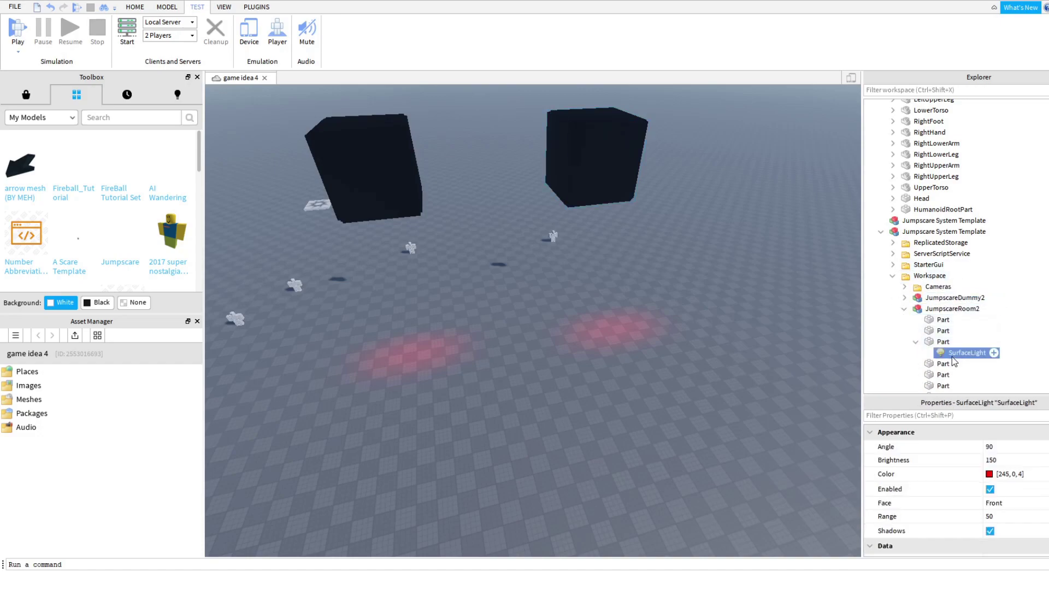
click(991, 474)
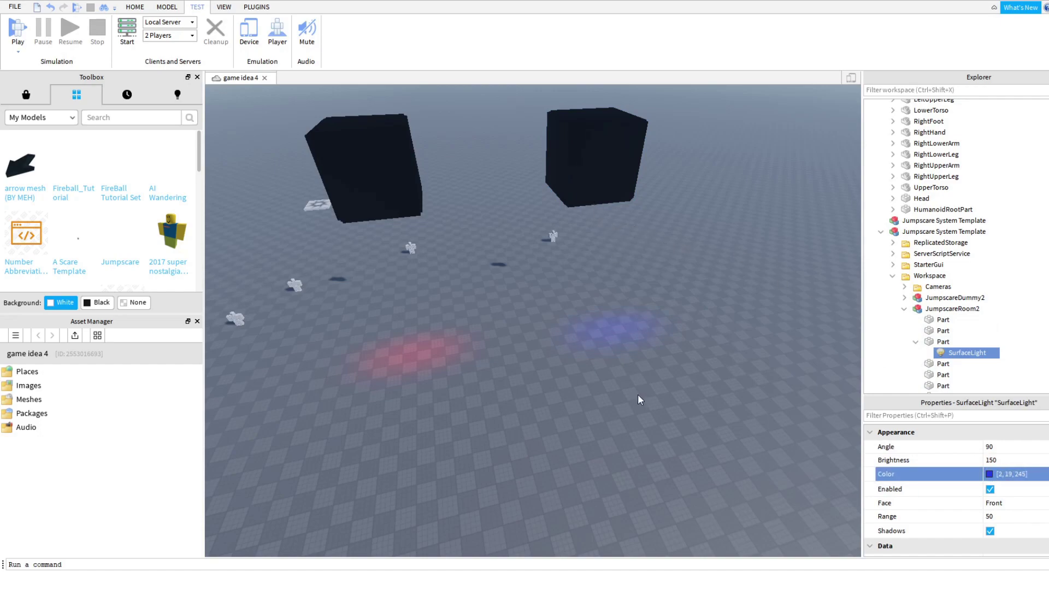
right_drag(672, 402, 677, 402)
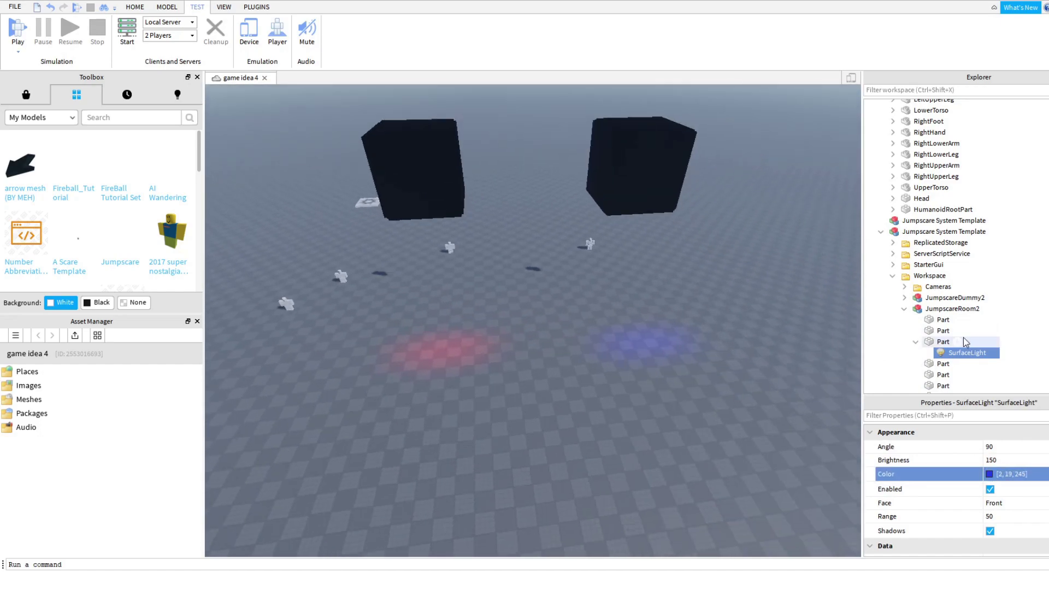
click(904, 309)
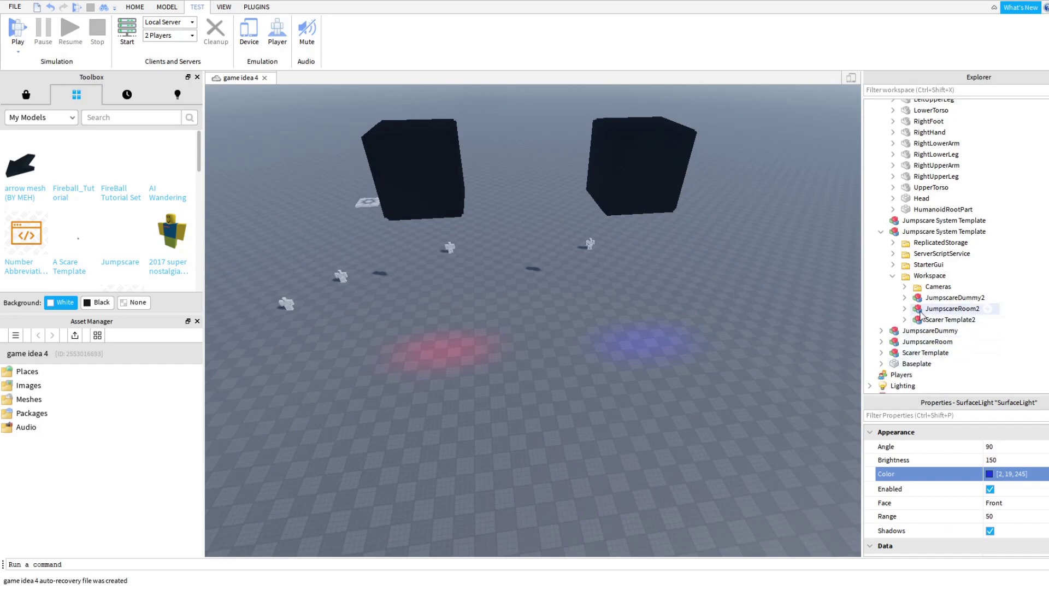
Step: Collapse both Dummy models in the object hierarchy to shorten the Workspace list
scroll(902, 276, up, 2)
scroll(901, 273, up, 6)
click(881, 281)
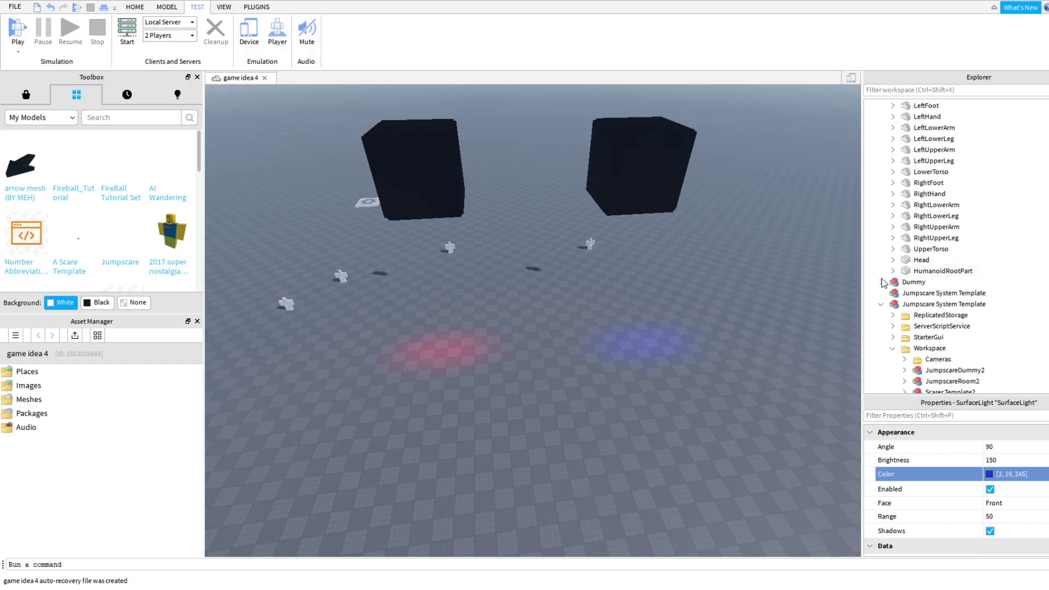
scroll(930, 169, up, 5)
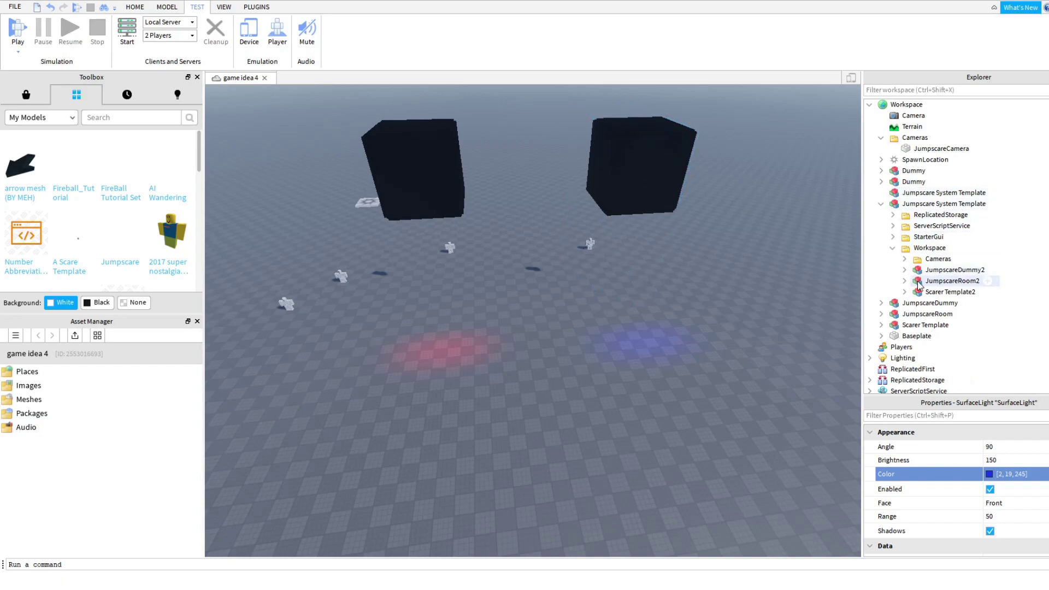
Step: Expand the new template's StarterGui folder and rename the template model to Jumpscare System Template2
scroll(922, 272, down, 1)
click(928, 206)
click(893, 206)
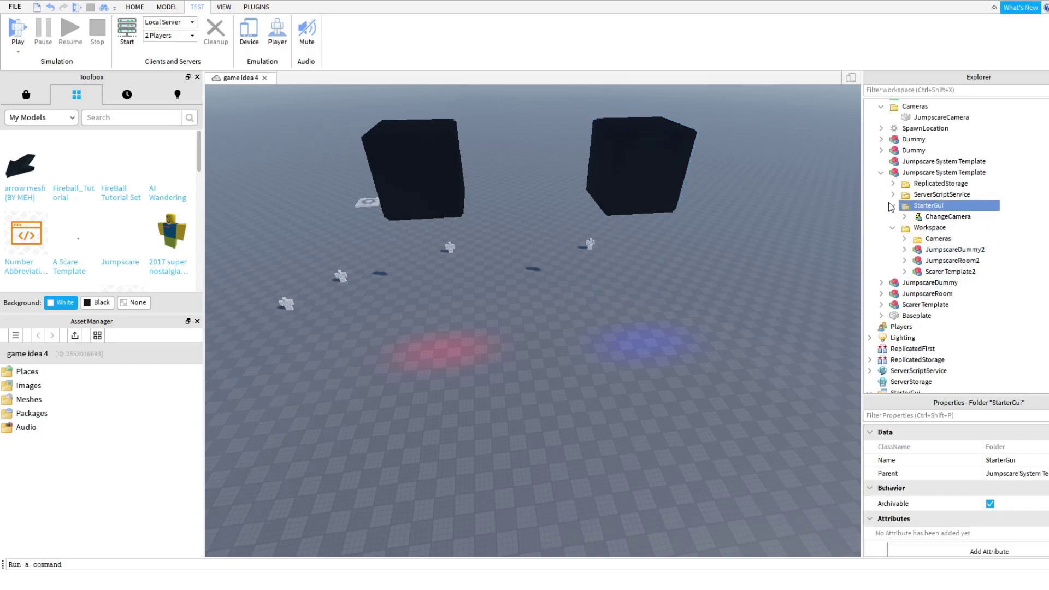
click(927, 218)
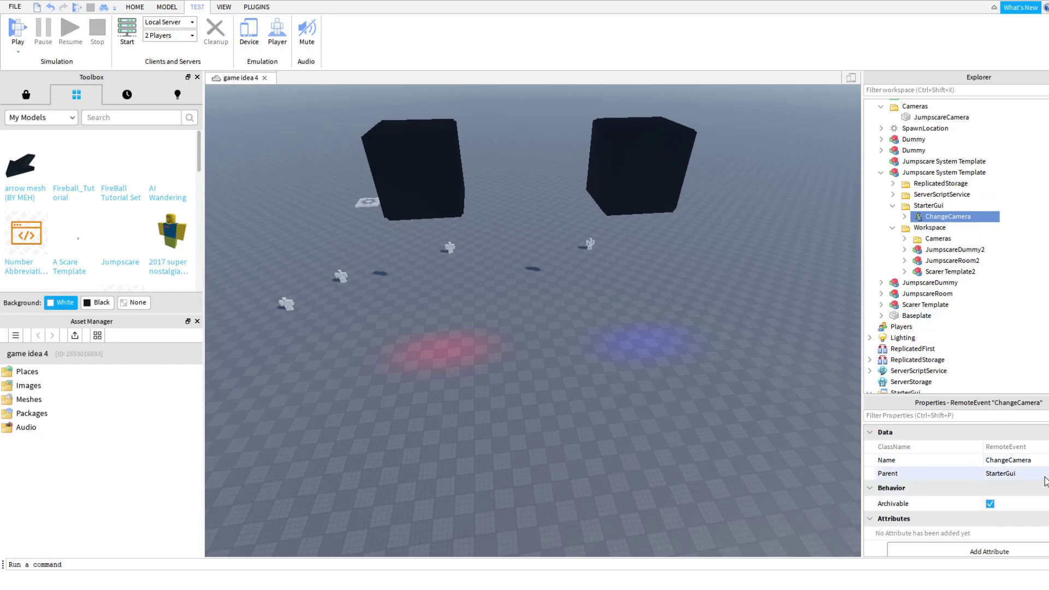
click(1045, 474)
click(1044, 474)
click(1044, 488)
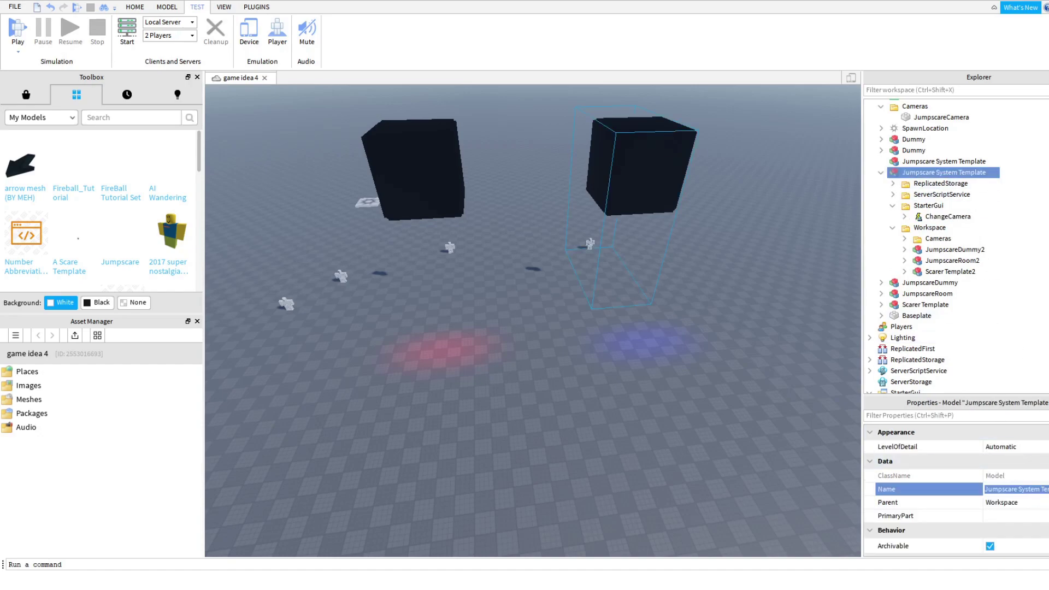
key(End)
text(2)
key(Return)
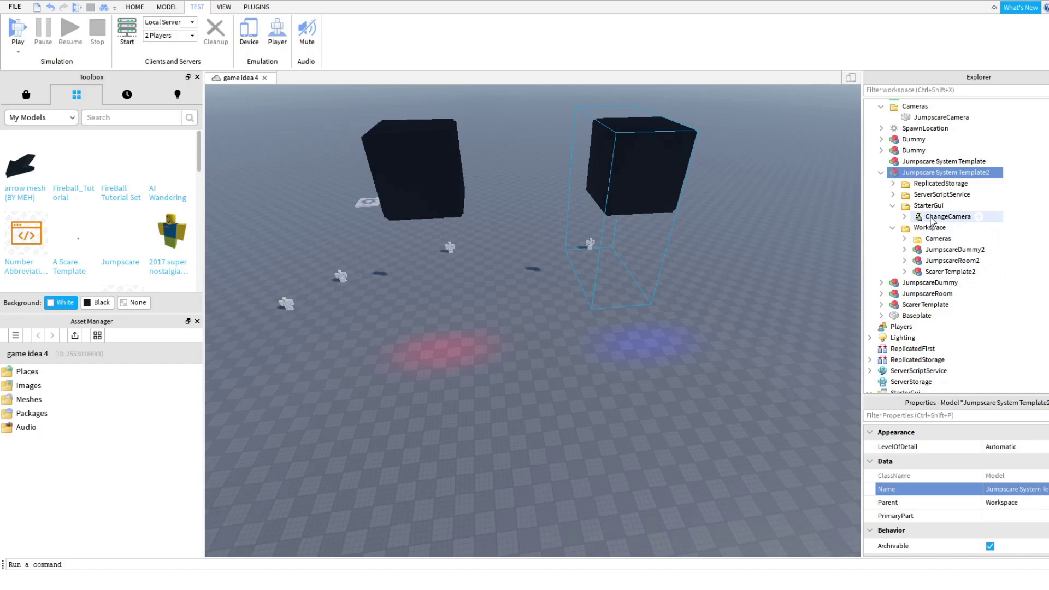
Step: Rename the ChangeCamera remote event in the second template's StarterGui folder to ChangeCamera2
click(932, 219)
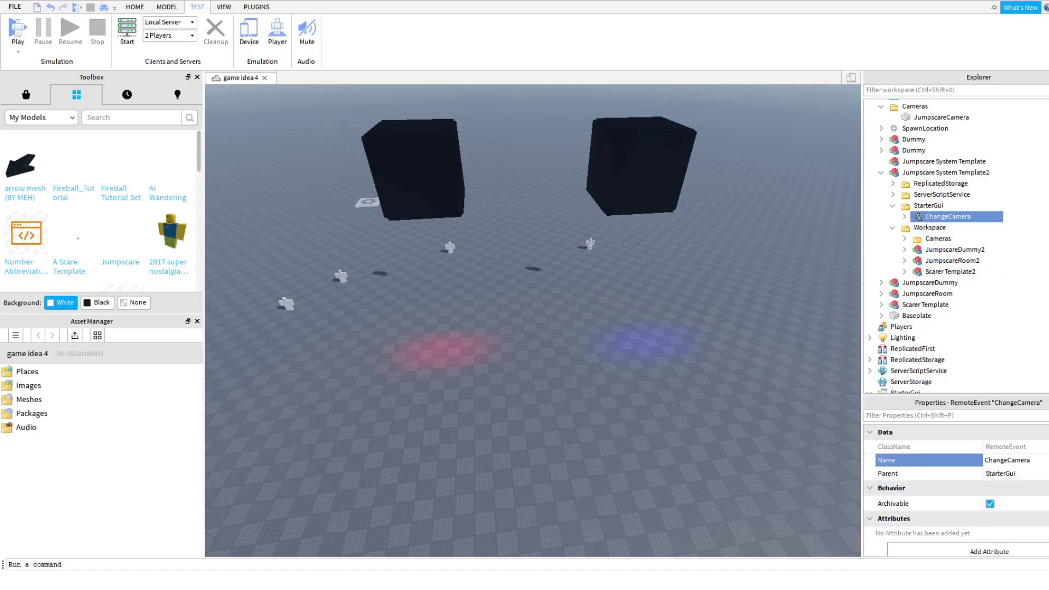
text(2)
key(Return)
Step: Review the Camera local script under ChangeCamera2, close it, and collapse the event
click(904, 216)
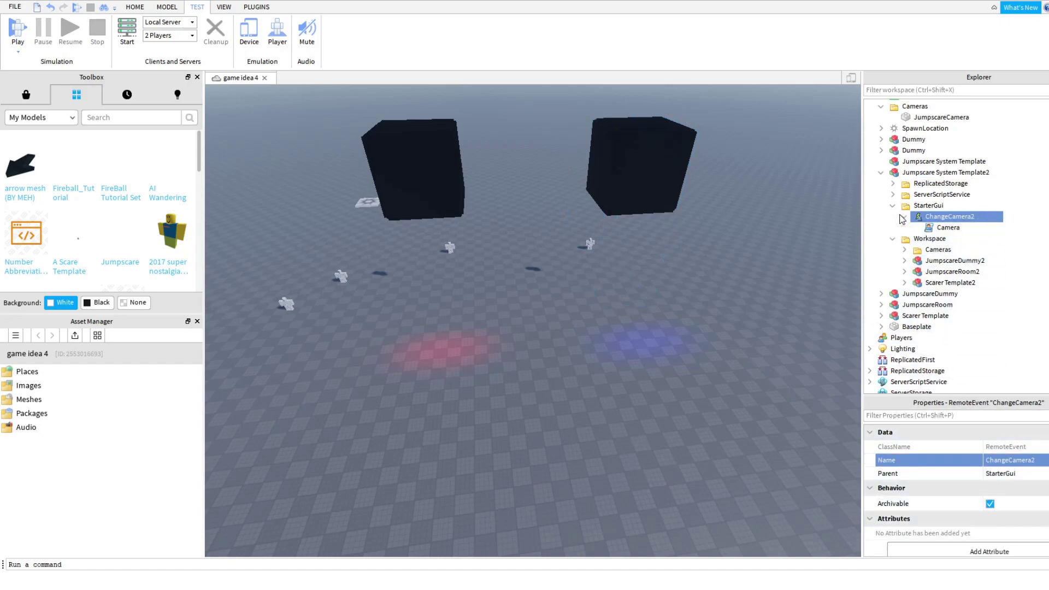
click(944, 228)
double_click(946, 228)
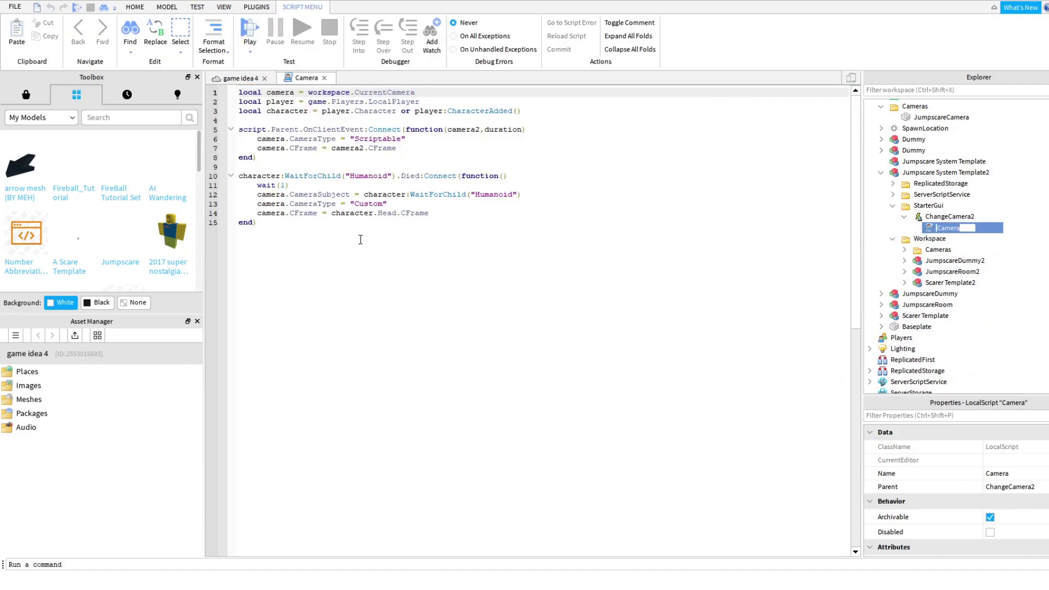
click(325, 79)
click(922, 217)
click(907, 217)
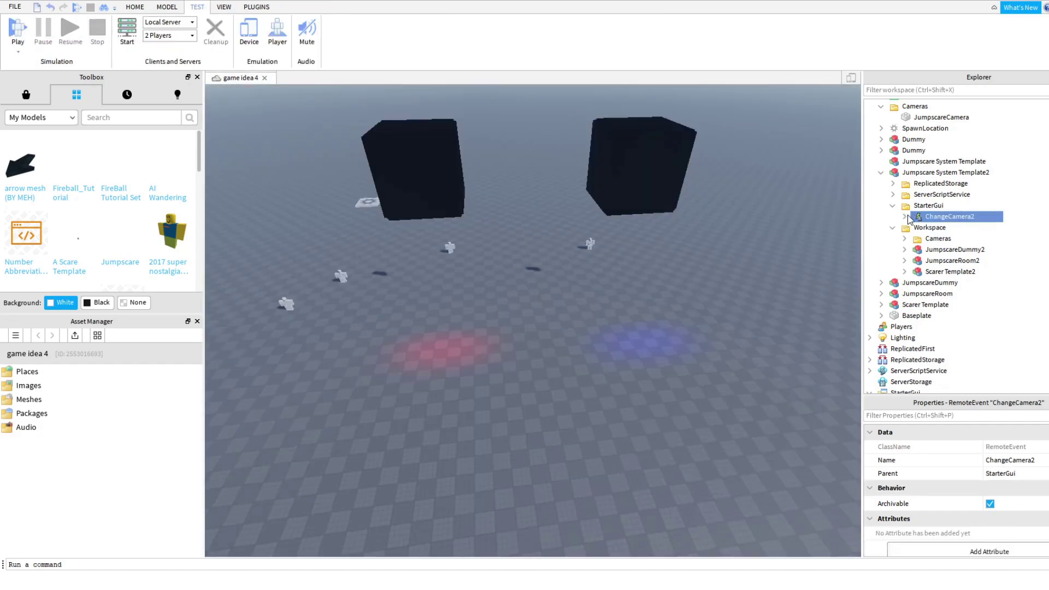
Step: Move ChangeCamera2 out of the template into the game's StarterGui service, alongside the original ChangeCamera
drag(919, 218, 906, 311)
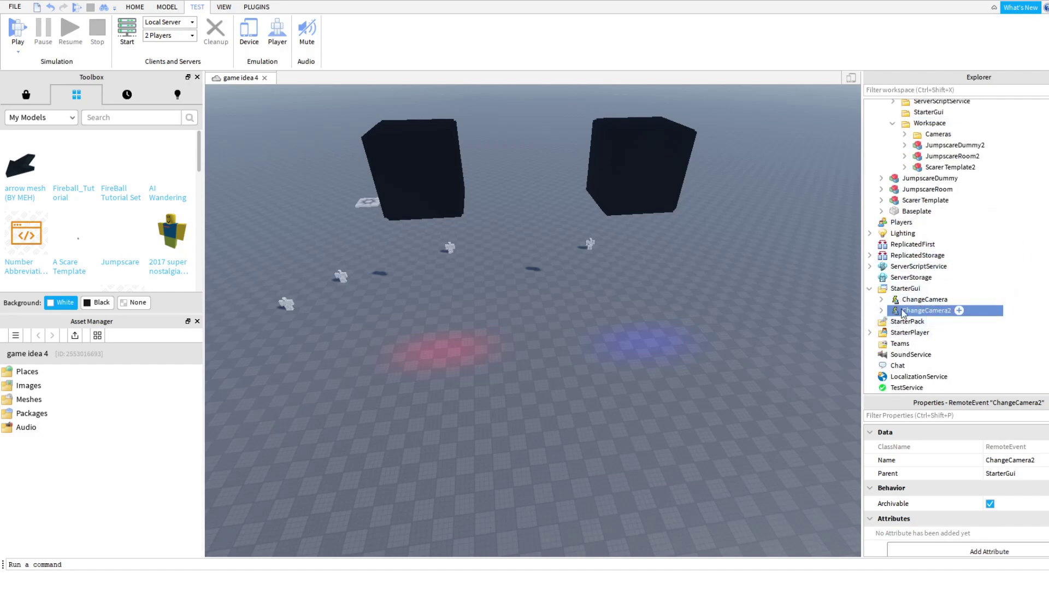
click(913, 301)
click(914, 310)
double_click(913, 302)
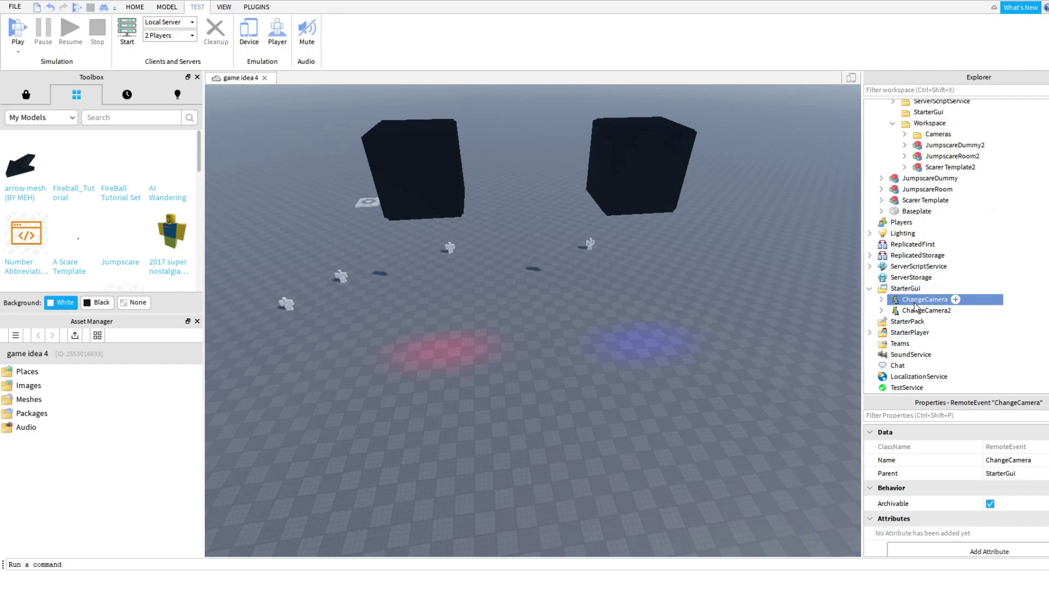
click(907, 324)
click(881, 300)
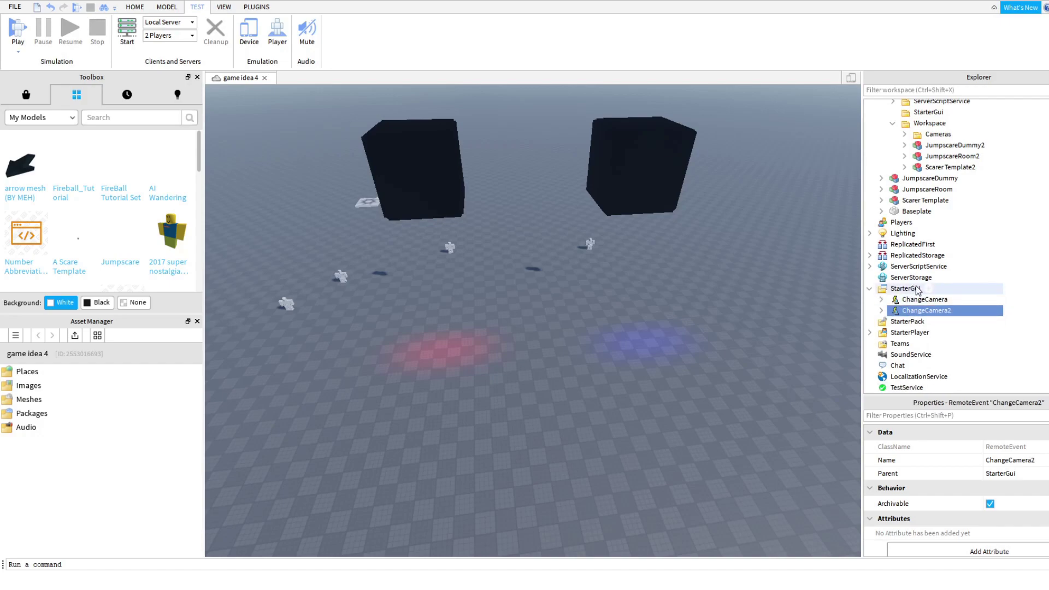
Step: Rename the second template's JumpscareCamera part to JumpscareCamera2 and move it into the main Workspace's Cameras folder
scroll(976, 279, up, 2)
click(905, 197)
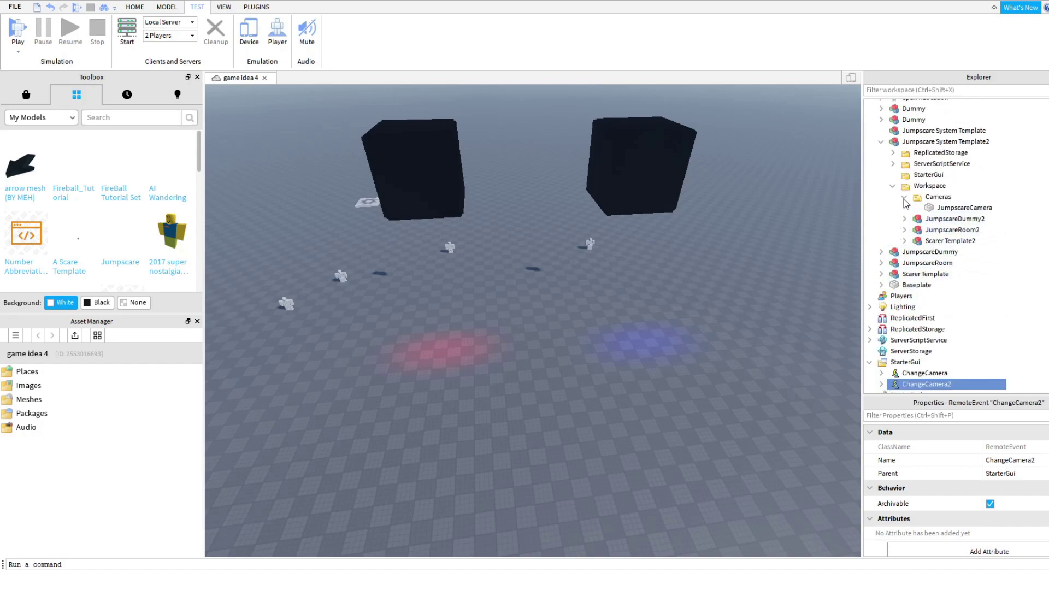
click(905, 198)
click(937, 196)
scroll(923, 191, up, 2)
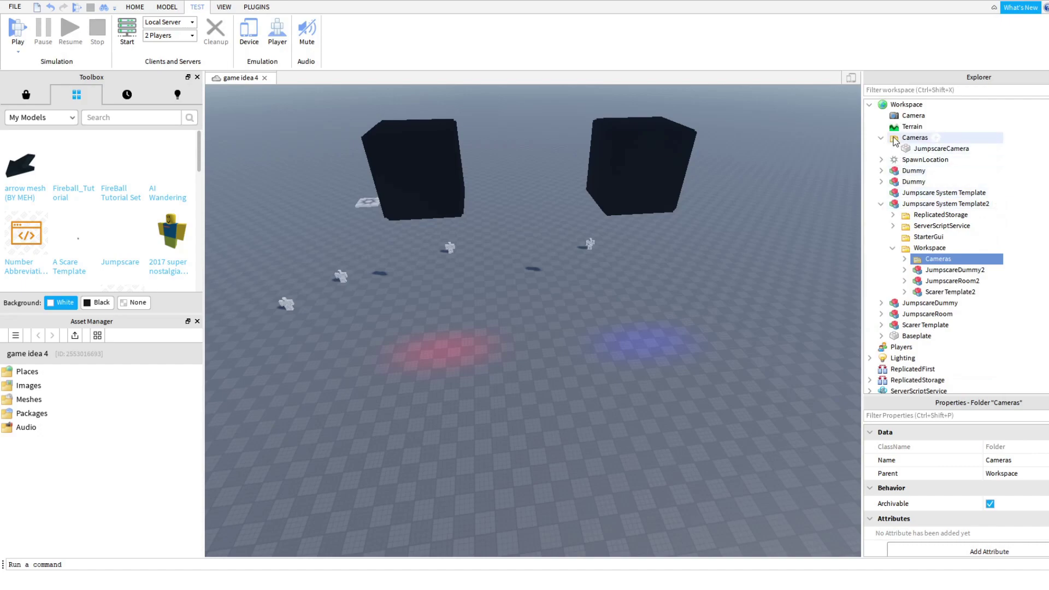
click(905, 258)
click(964, 269)
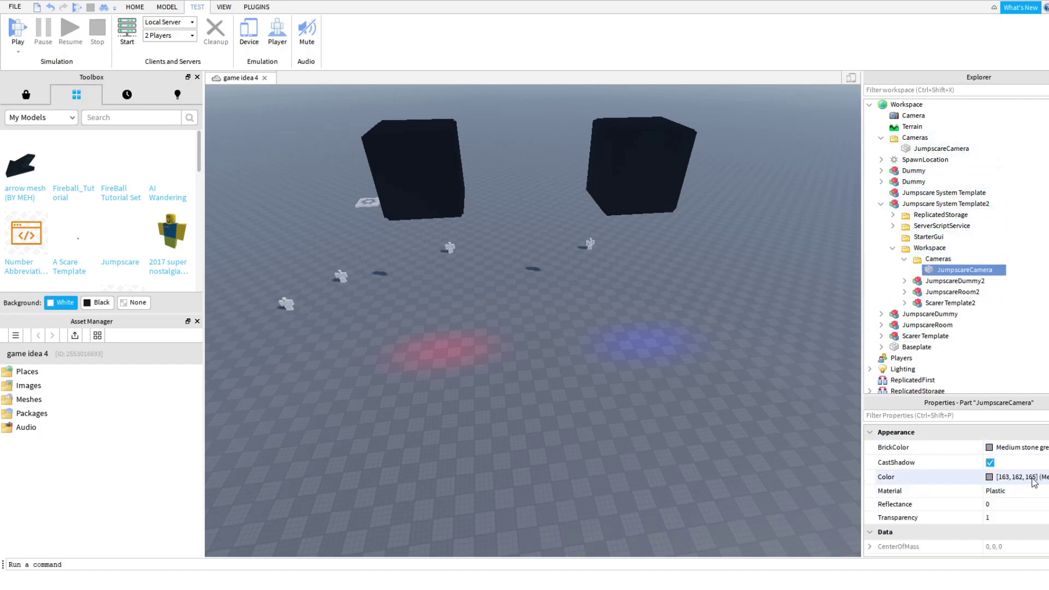
scroll(1037, 501, down, 2)
click(1015, 455)
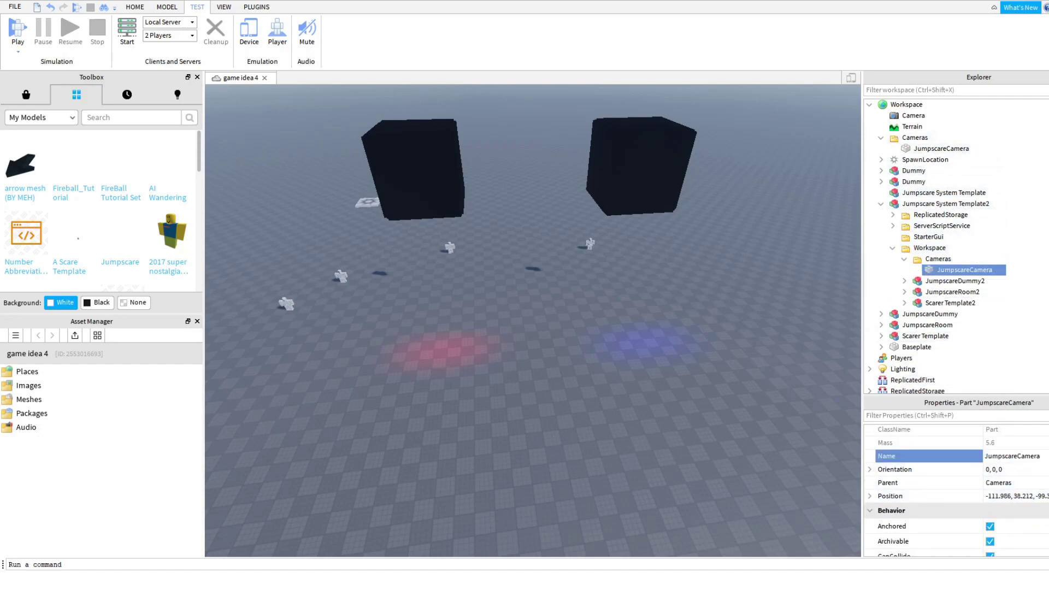
text(2)
key(Return)
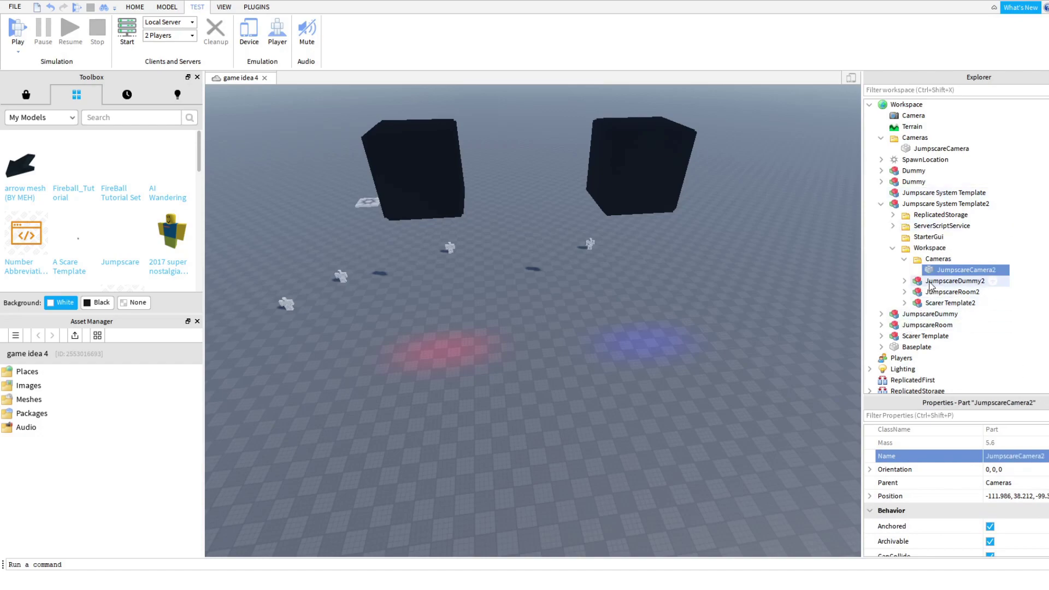
drag(932, 277, 918, 142)
click(912, 139)
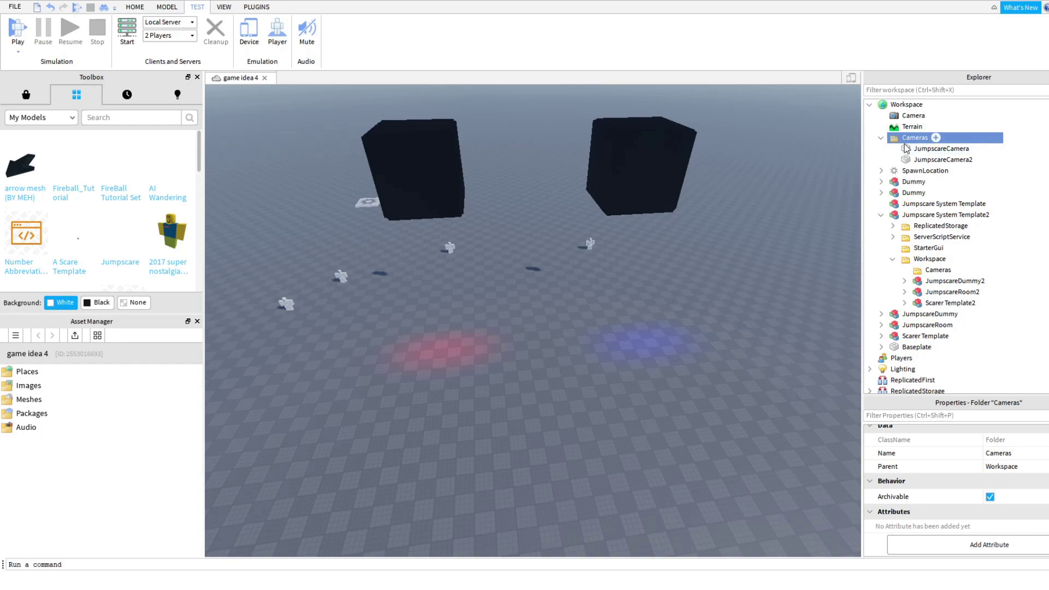
Step: Move JumpscareDummy2, JumpscareRoom2 and Scarer Template2 from the second template's Workspace folder into the game's main Workspace
click(926, 149)
click(931, 159)
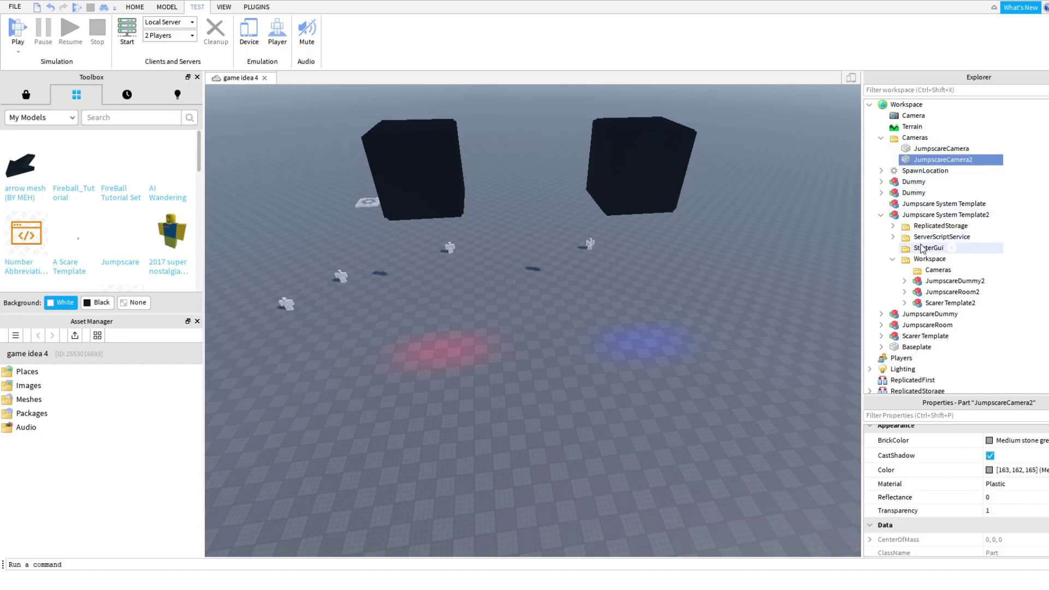
click(935, 302)
click(930, 294)
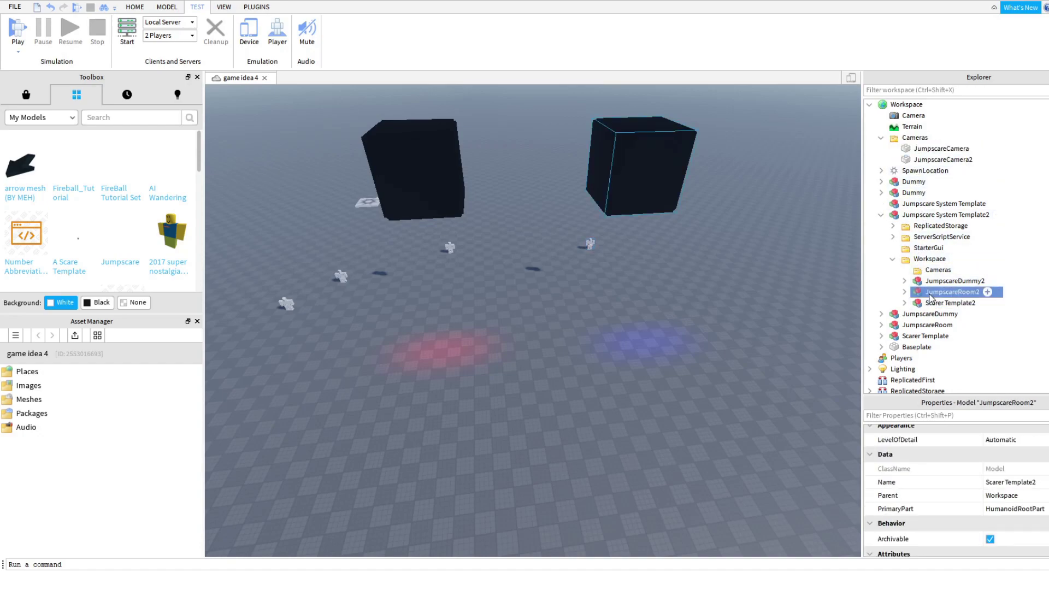
click(924, 282)
click(905, 282)
click(903, 282)
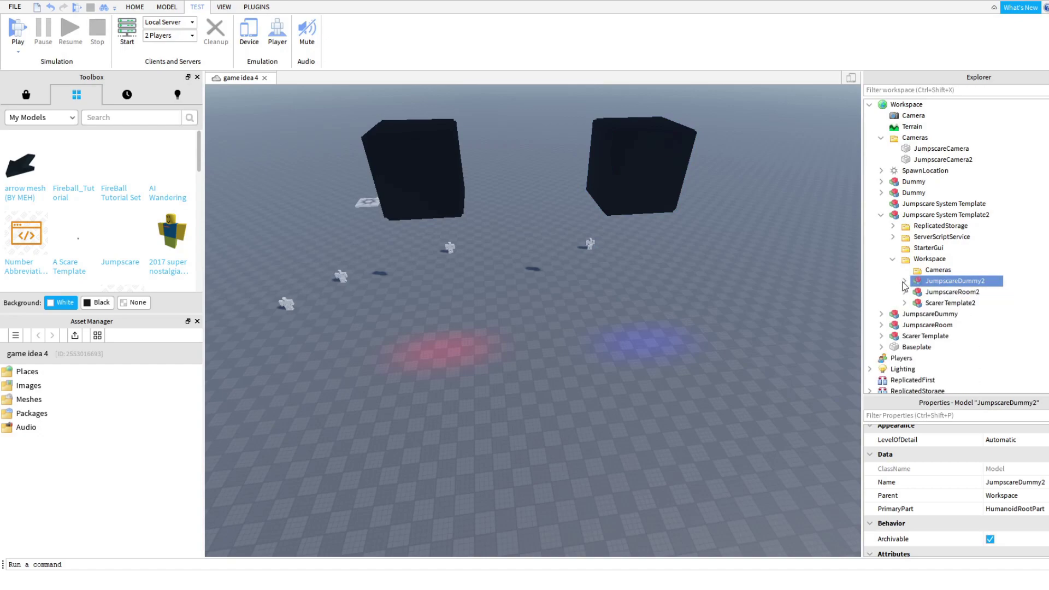
ctrl+click(923, 292)
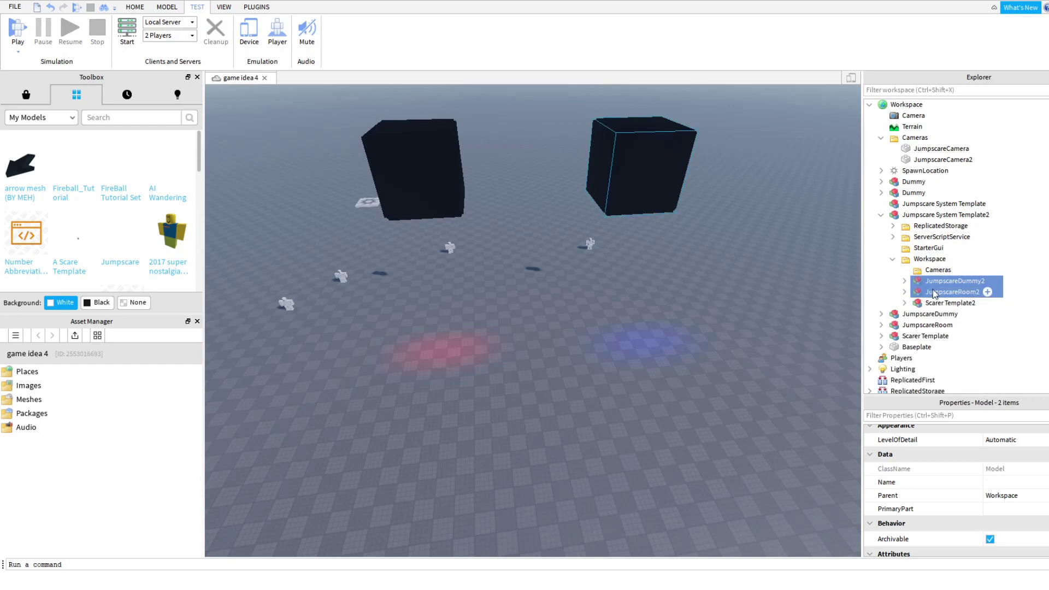
drag(934, 291, 923, 105)
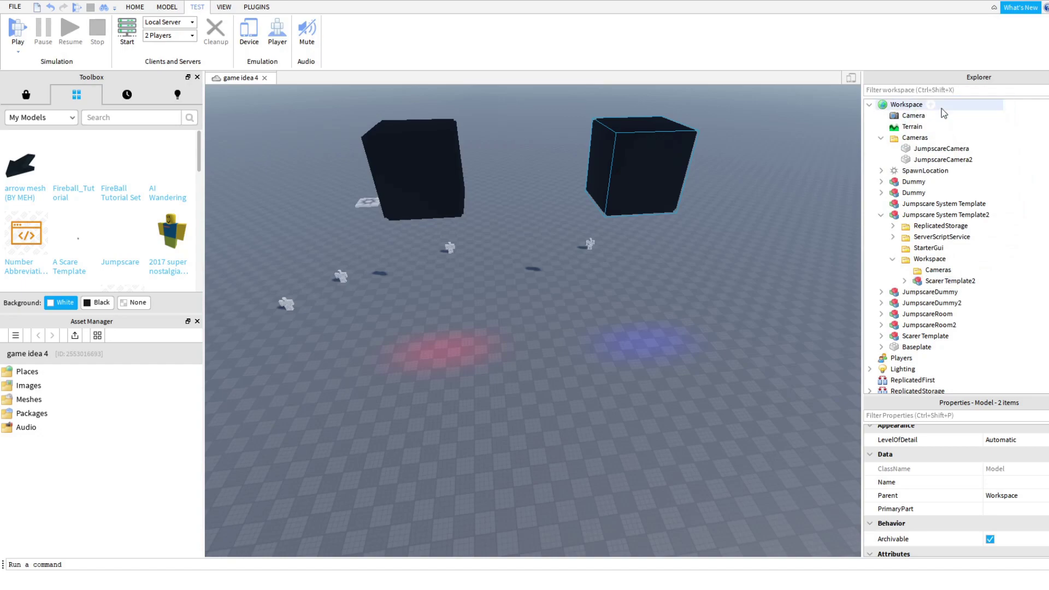
click(909, 282)
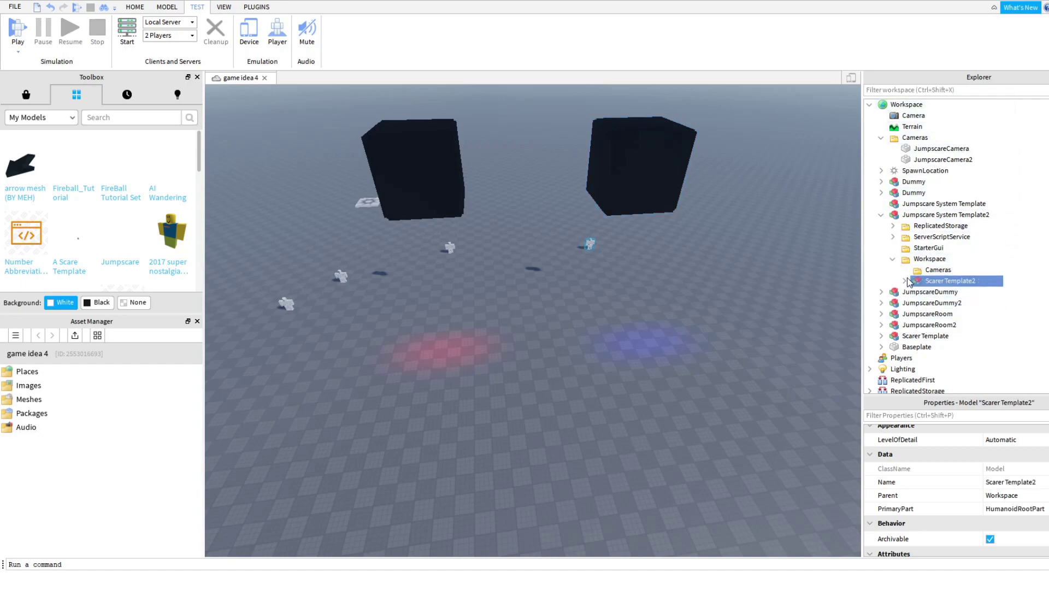
drag(902, 284, 923, 105)
Step: Delete the second template's leftover Workspace and StarterGui folders
double_click(923, 260)
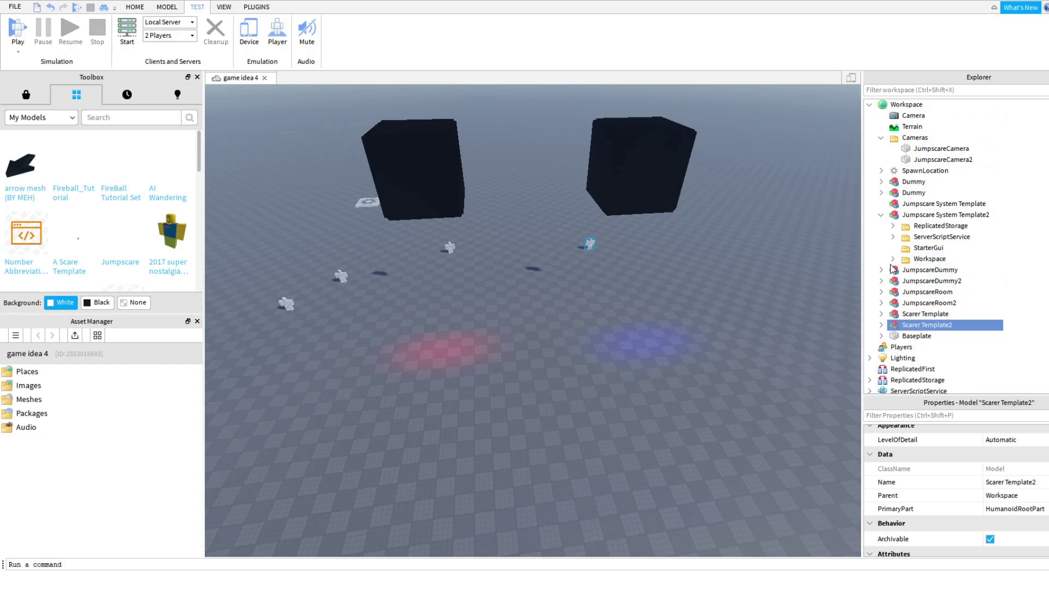
key(Delete)
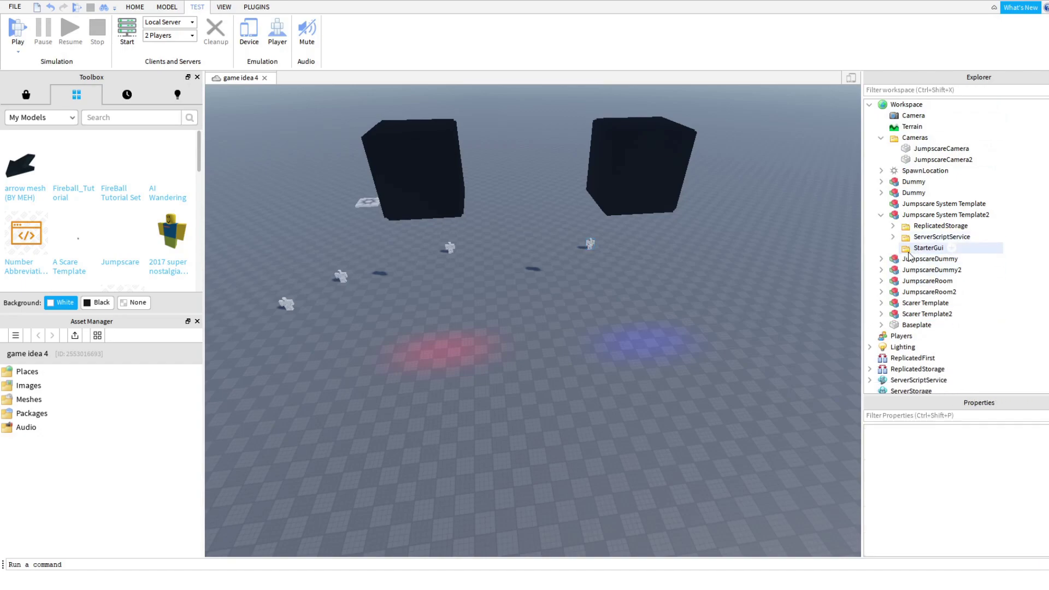
click(913, 253)
key(Delete)
double_click(911, 249)
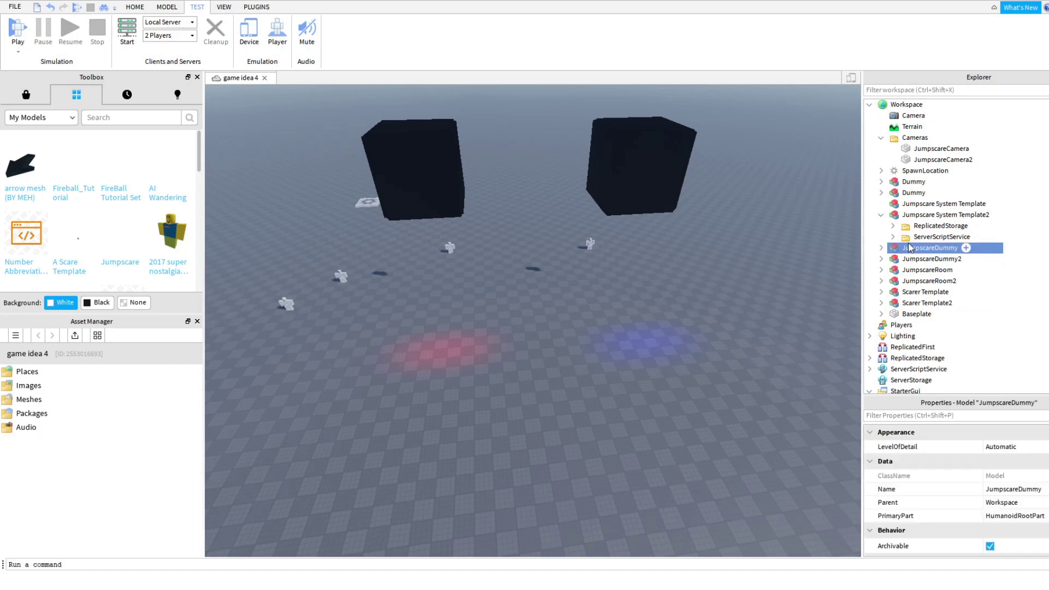
Step: Rename the second template's JumpscareLocaly script to JumpscareLocaly2 and move it into the game's ServerScriptService
click(907, 242)
click(881, 248)
click(892, 237)
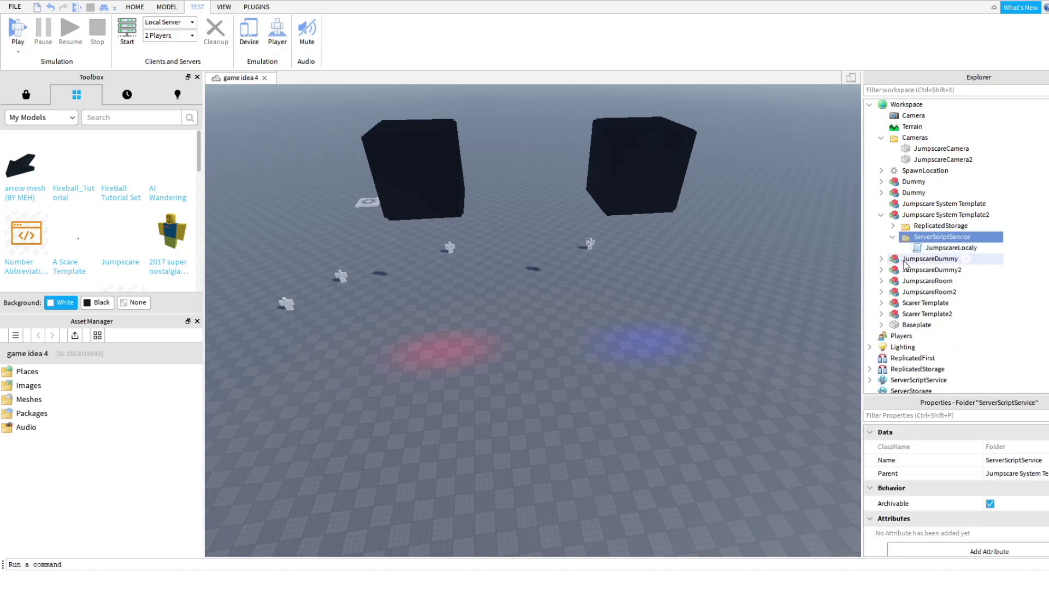
click(951, 248)
click(1027, 473)
text(2)
key(Return)
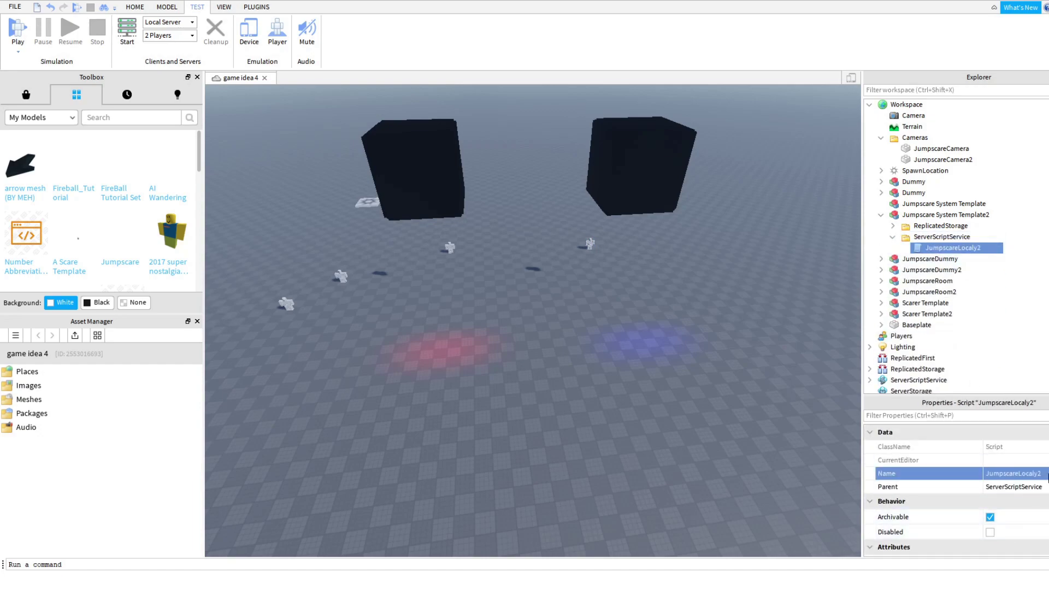
mouse_move(919, 249)
mouse_down()
mouse_move(955, 266)
mouse_move(954, 253)
mouse_move(918, 267)
mouse_up()
scroll(954, 253, down, 1)
scroll(953, 254, down, 3)
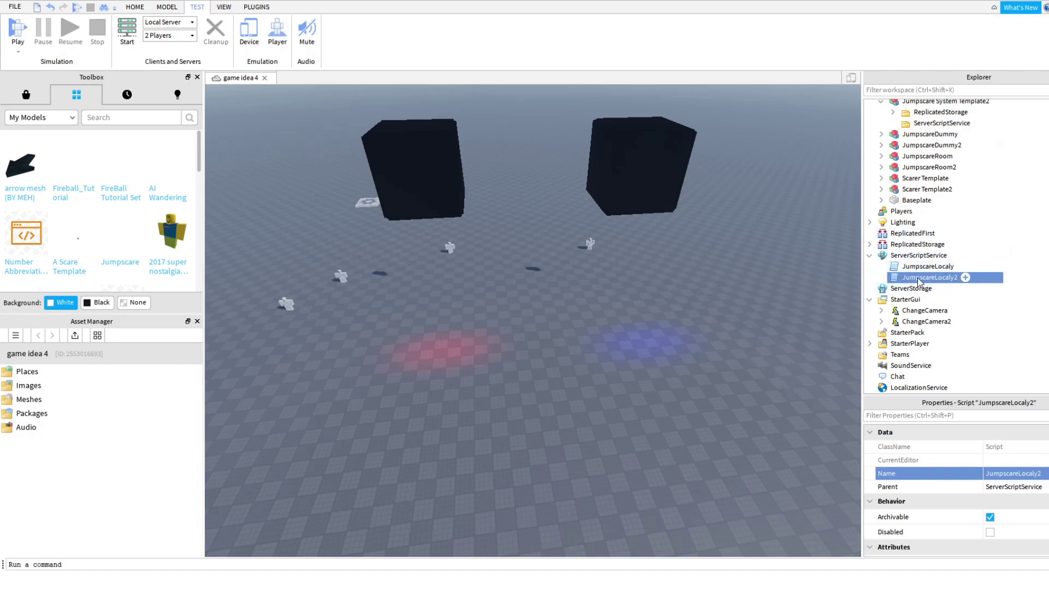
Step: Open the JumpscareLocaly2 script and change both "Modules" references to "Modules2"
double_click(918, 278)
key(F2)
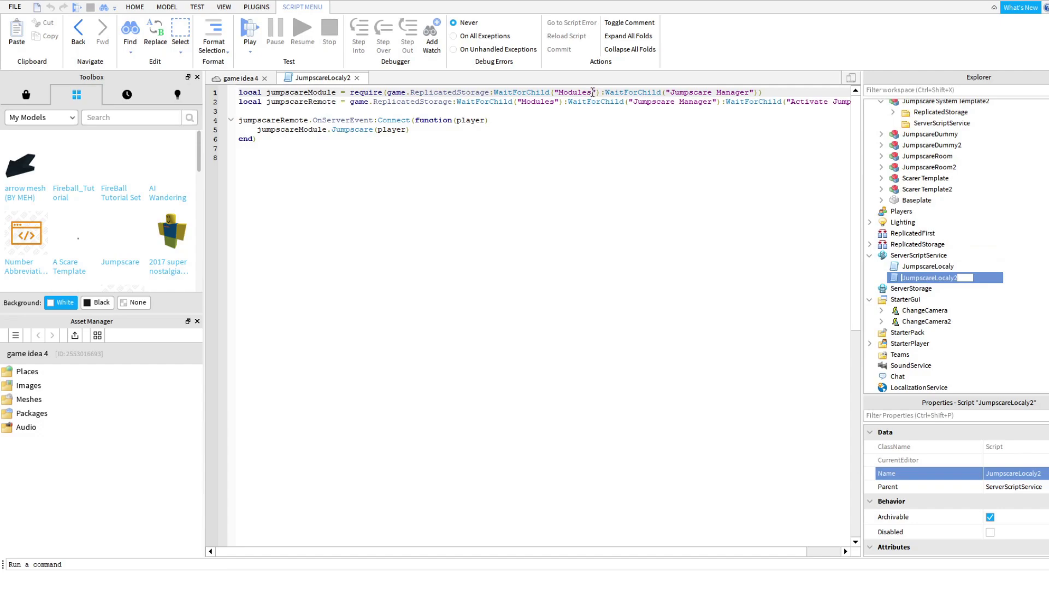
click(592, 92)
text(2)
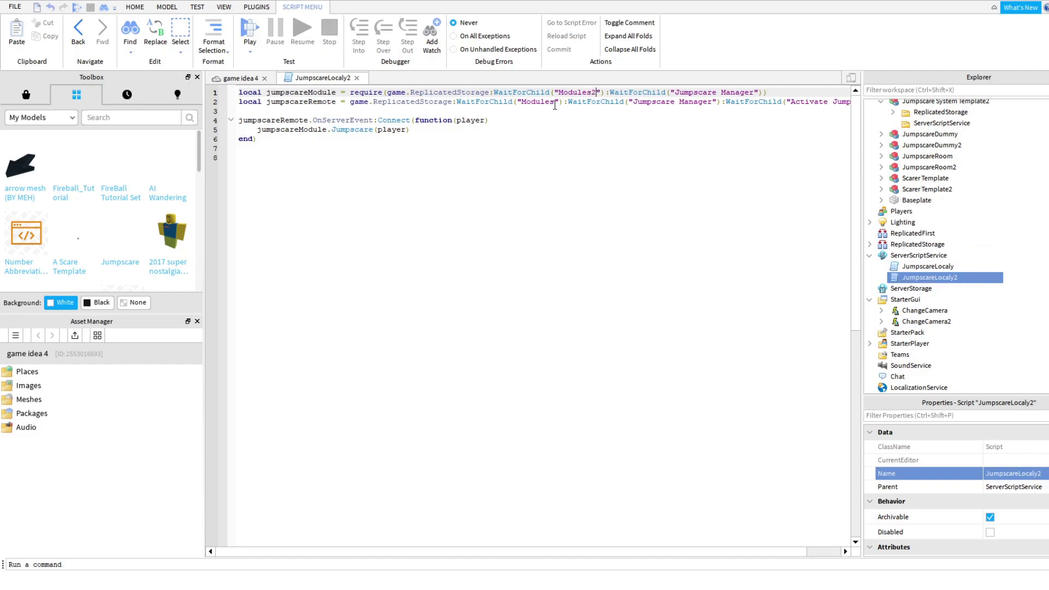
click(556, 102)
text(2)
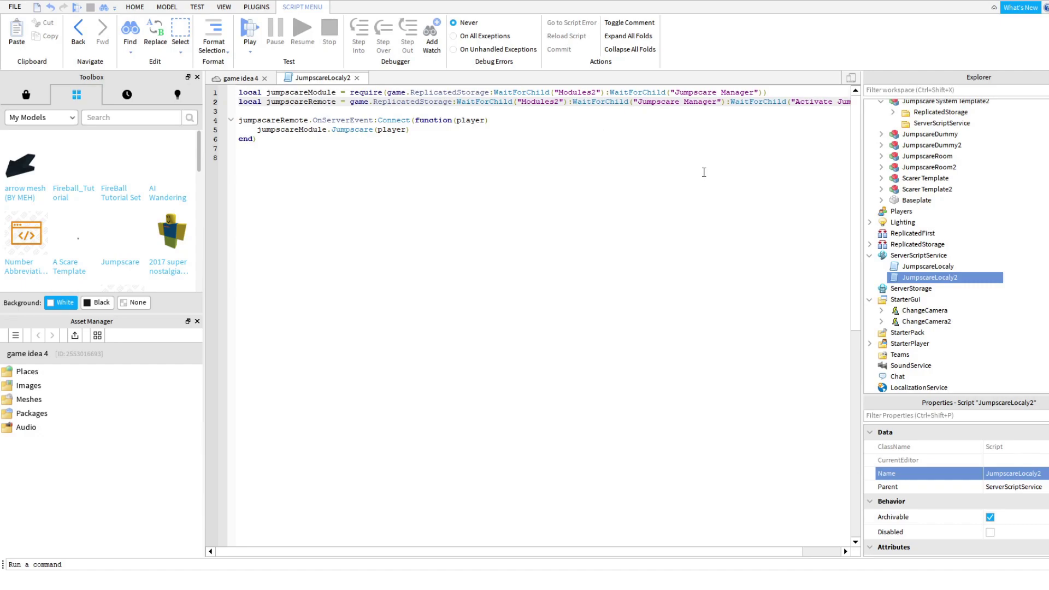
Step: Change both "Jumpscare Manager" references in the script to "Jumpscare Manager2" and the remote's name to "Activate Jumpscare2"
click(704, 172)
click(756, 92)
text(2)
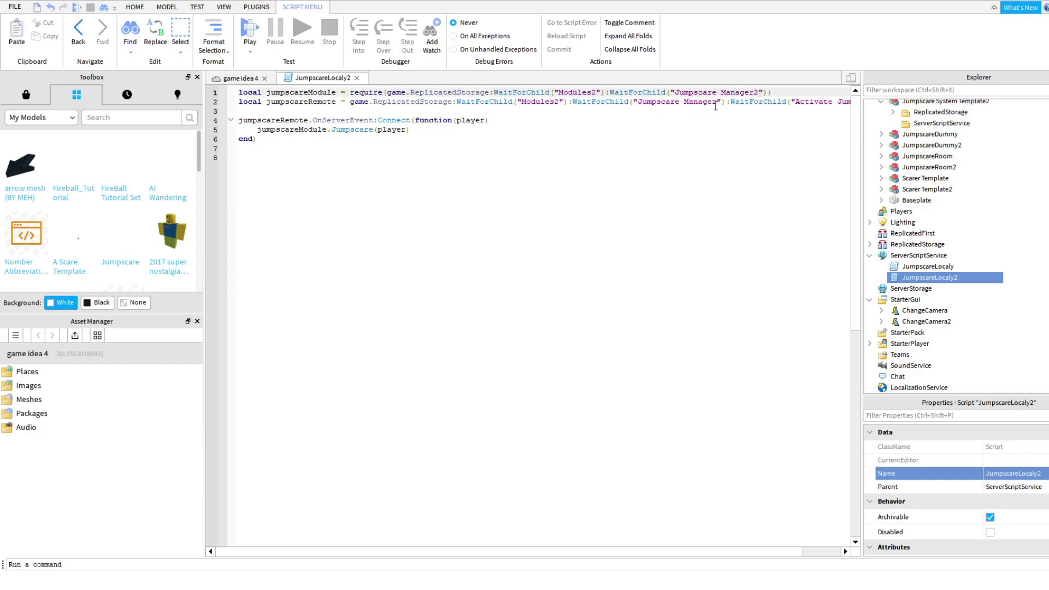
click(716, 103)
text(2)
drag(590, 552, 633, 556)
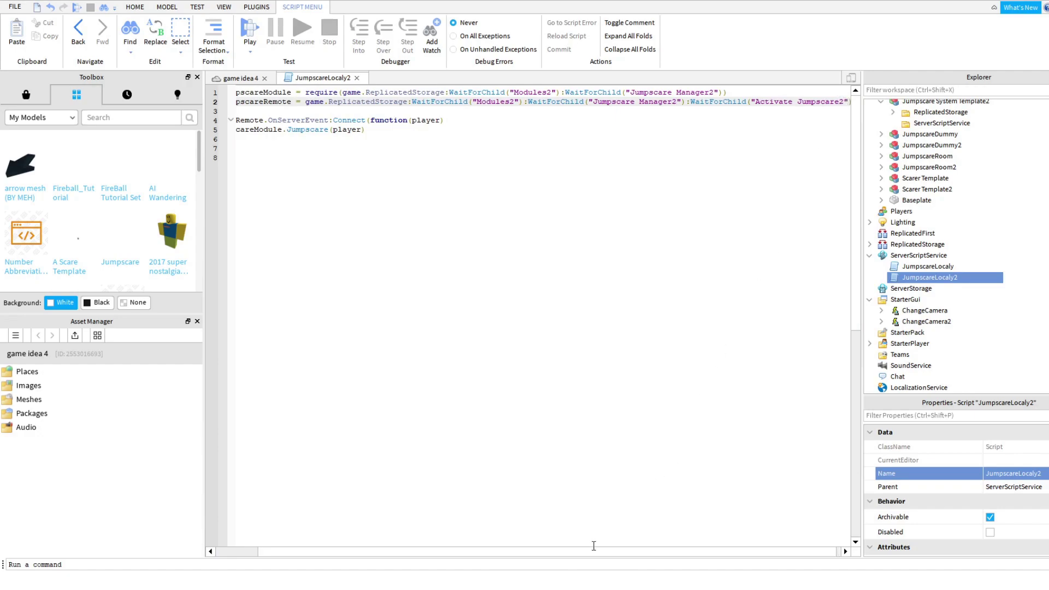
drag(593, 551, 552, 552)
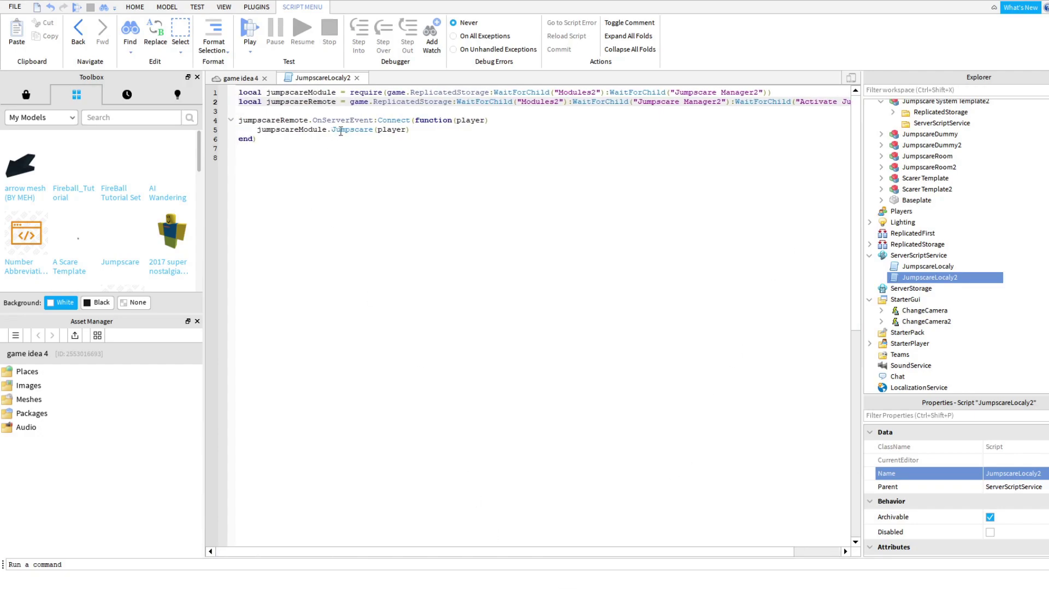
Step: Change the module function called on line 5 to Jumpscare2 and close the script
click(372, 129)
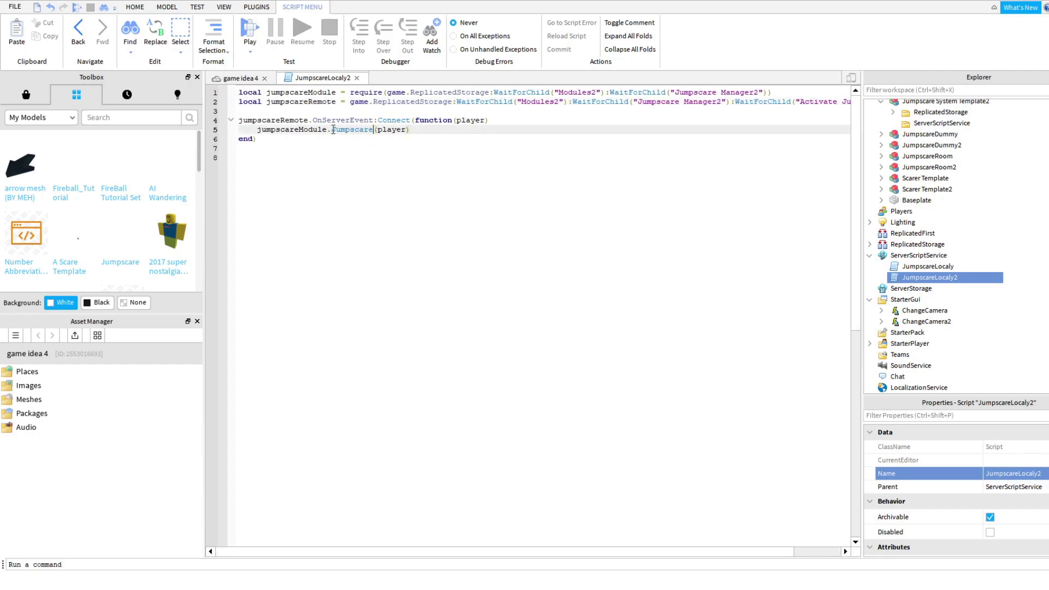
click(374, 130)
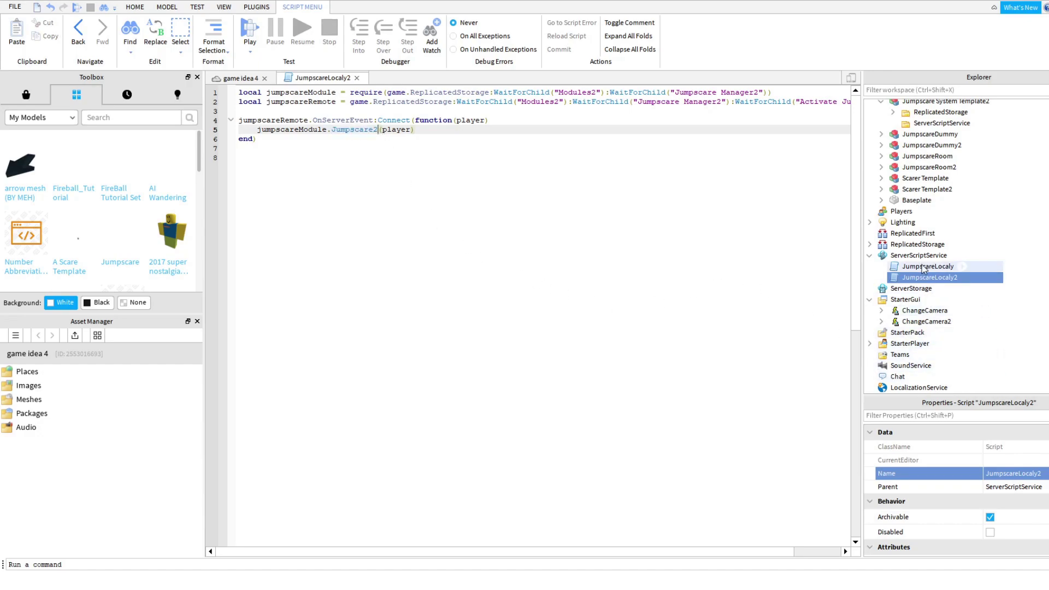
click(964, 276)
click(357, 78)
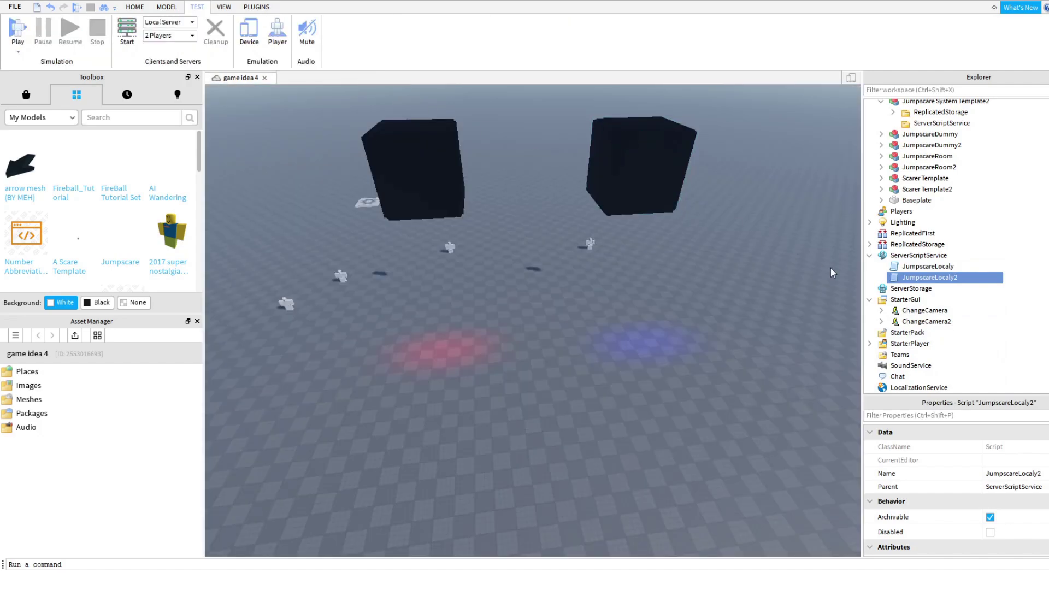
Step: Rename the second template's Modules folder to Modules2 and move it into the game's ReplicatedStorage
scroll(906, 210, up, 3)
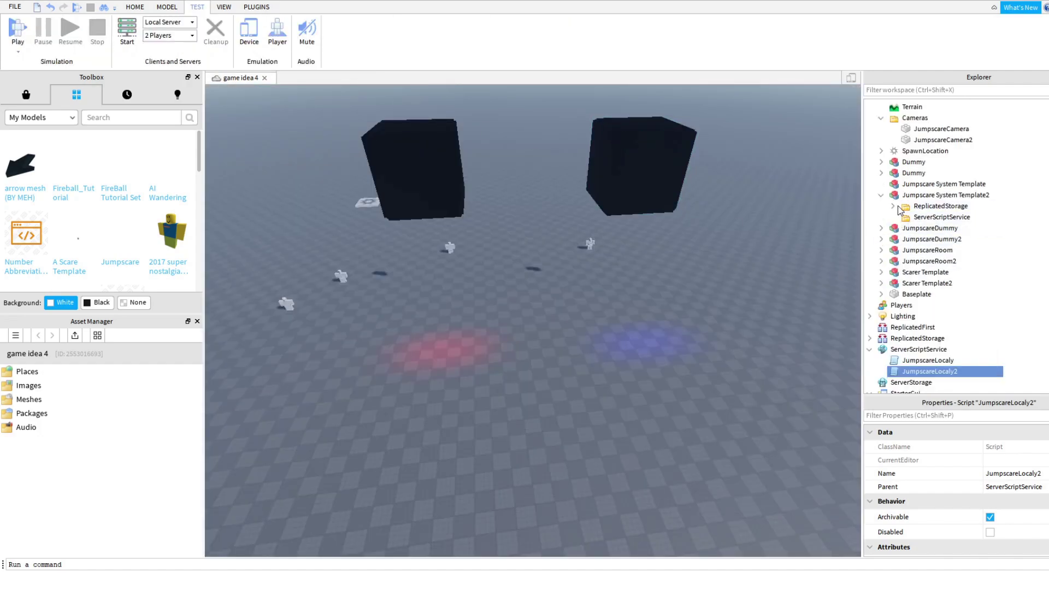
click(892, 207)
click(924, 217)
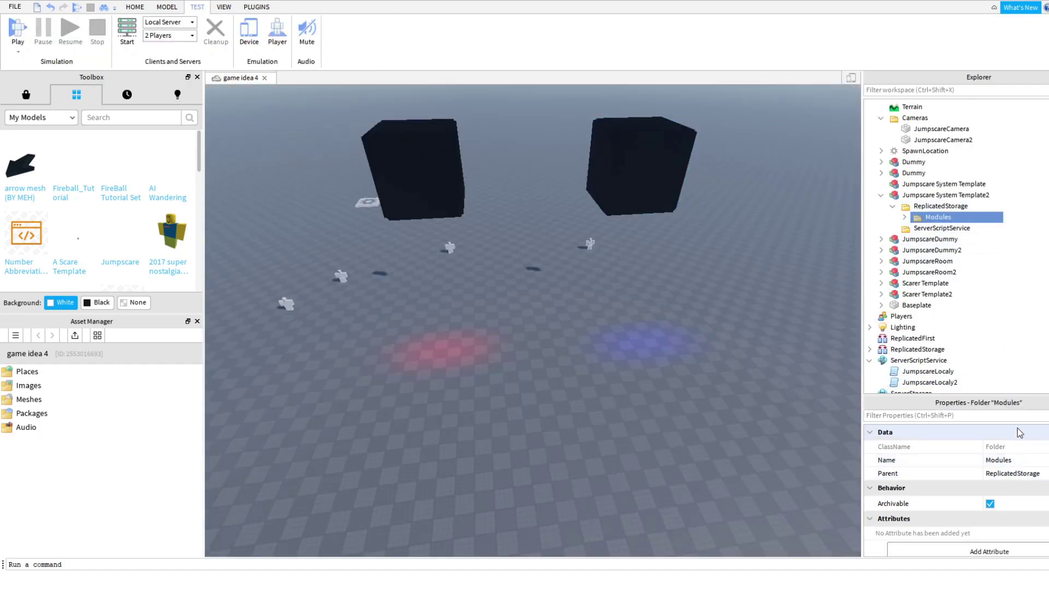
click(1026, 461)
text(2)
key(Return)
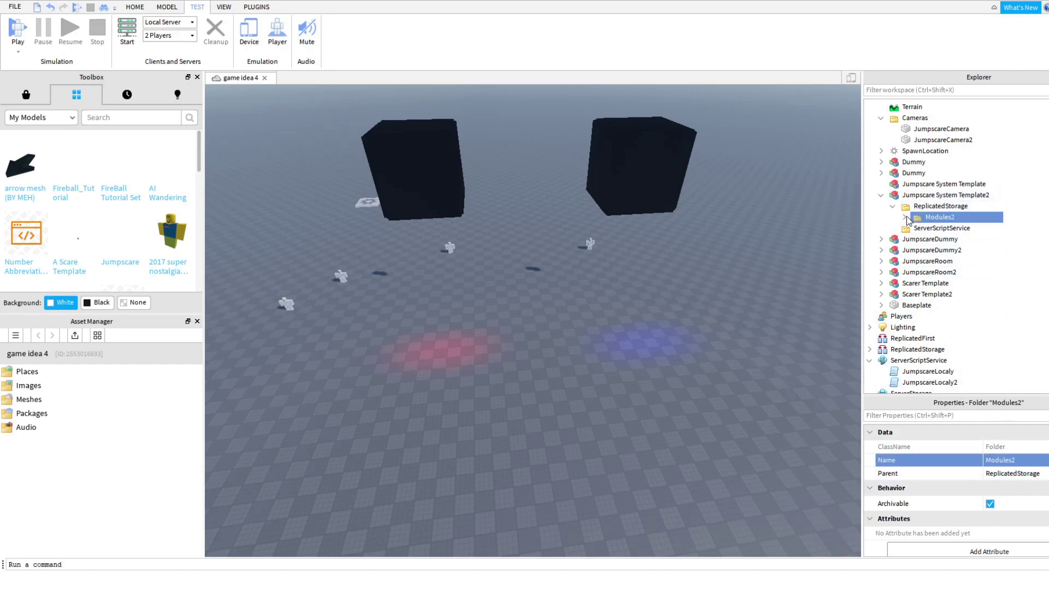
drag(920, 218, 907, 332)
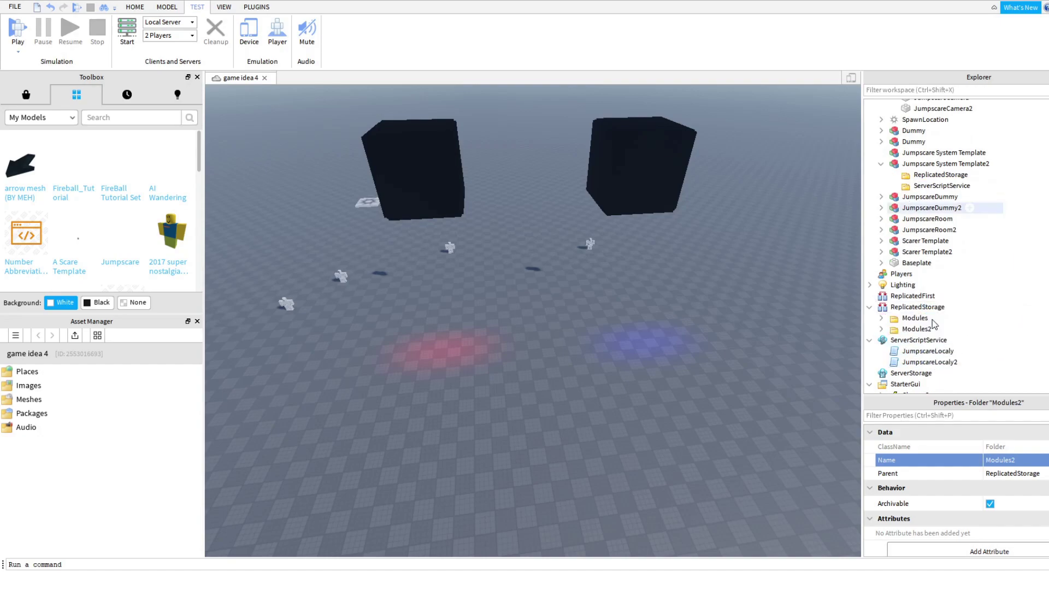
Step: Rename the Jumpscare Manager module script inside Modules2 to Jumpscare Manager2
click(881, 329)
scroll(887, 330, down, 2)
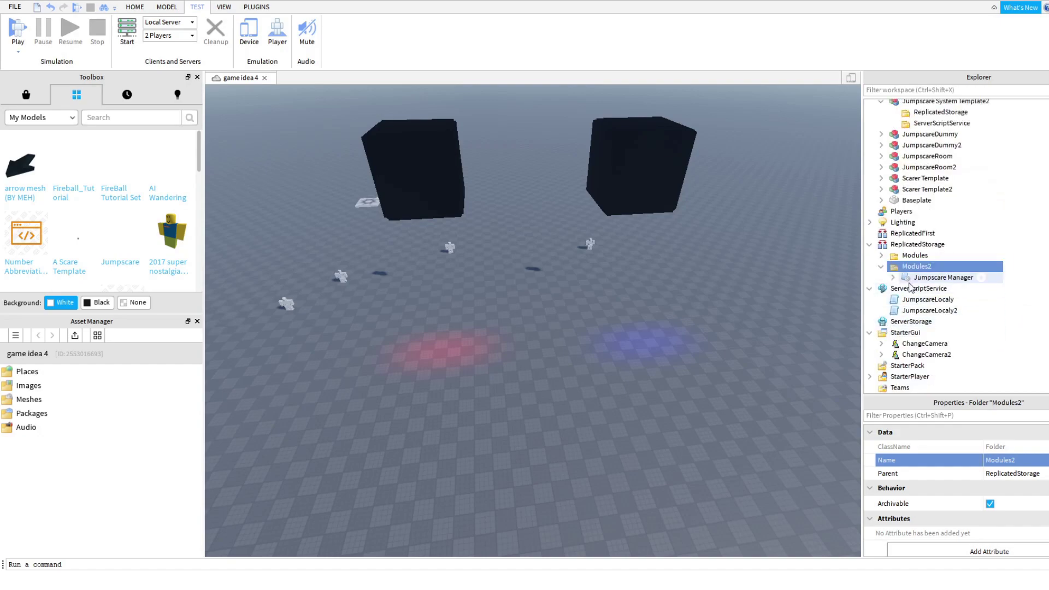
click(913, 278)
click(1031, 473)
click(1045, 474)
text(2)
key(Return)
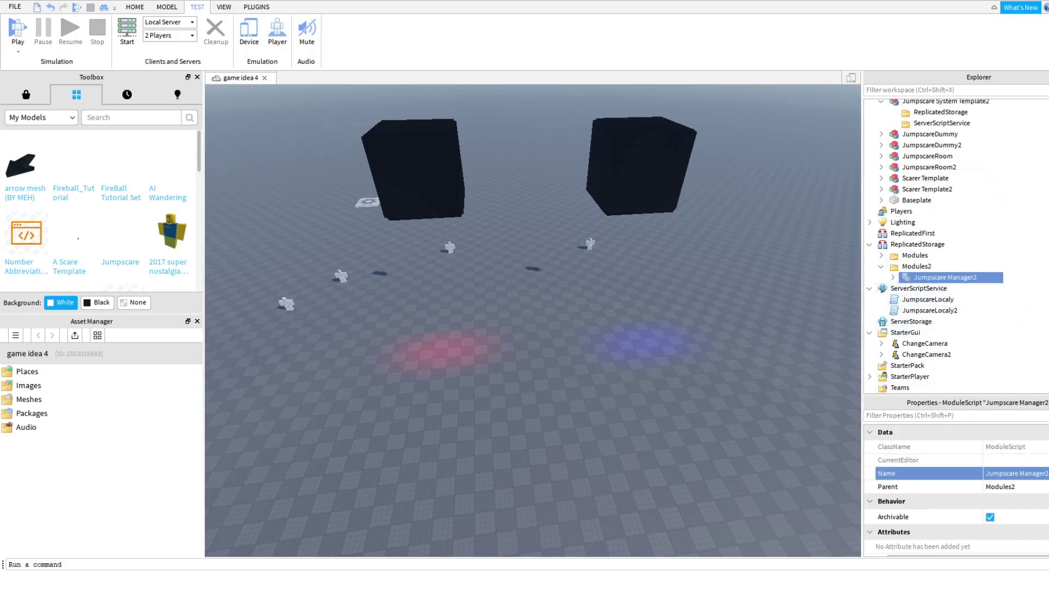
Step: Rename the ActivateJumpscare remote event under Jumpscare Manager2 to ActivateJumpscare2
click(892, 277)
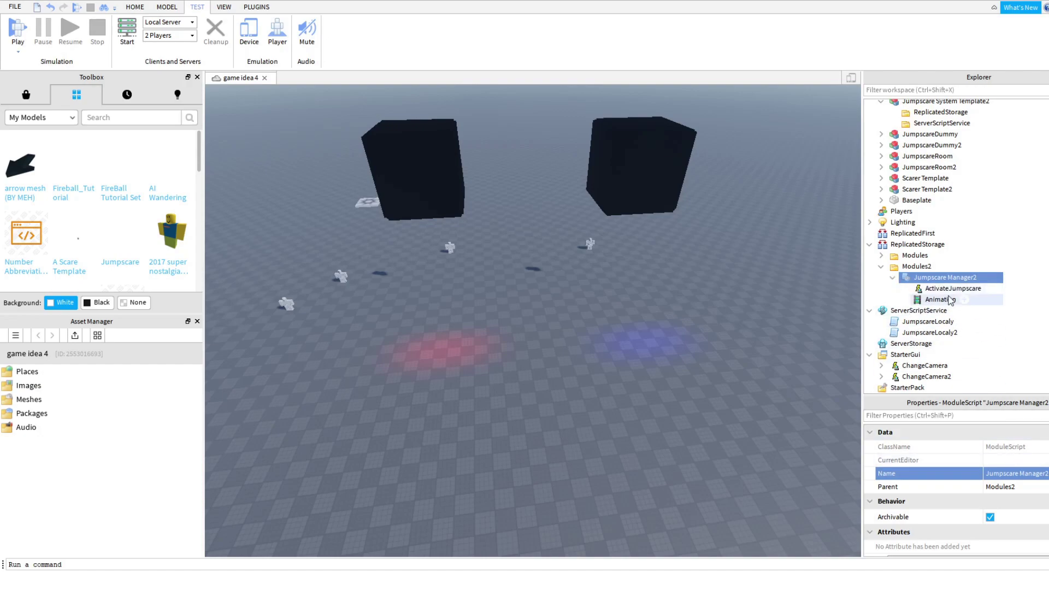
click(955, 290)
click(1016, 460)
click(1037, 460)
text(2)
key(Return)
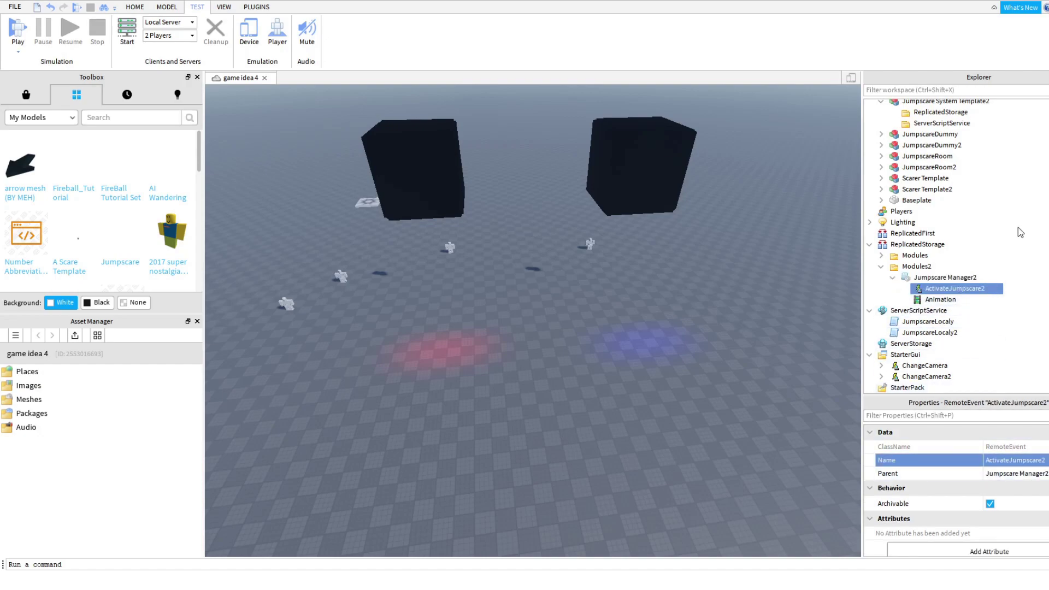
Step: Rename the Animation object under Jumpscare Manager2 to Animation2
click(940, 300)
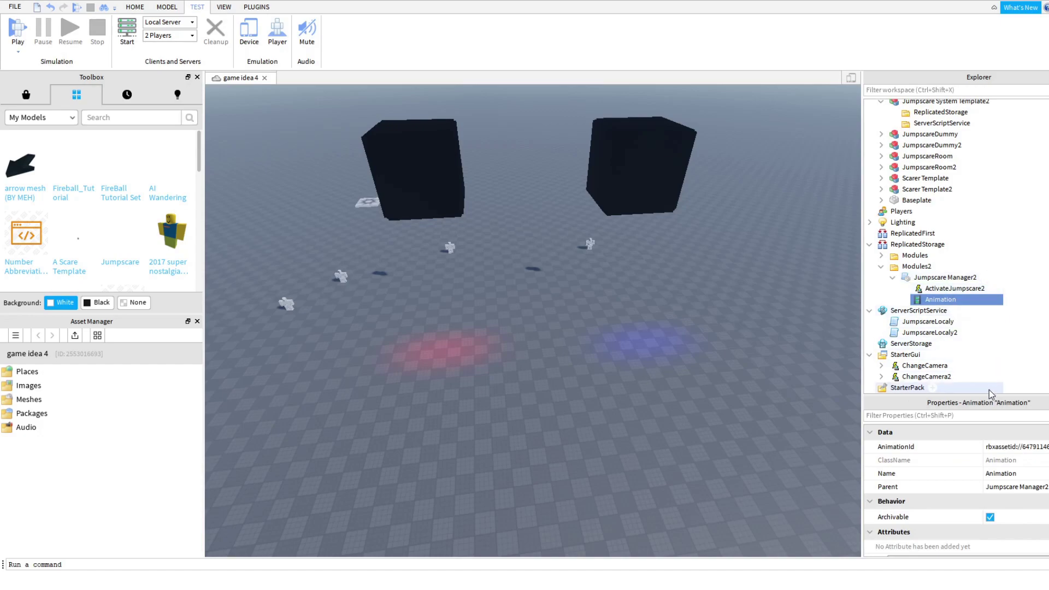
click(1044, 474)
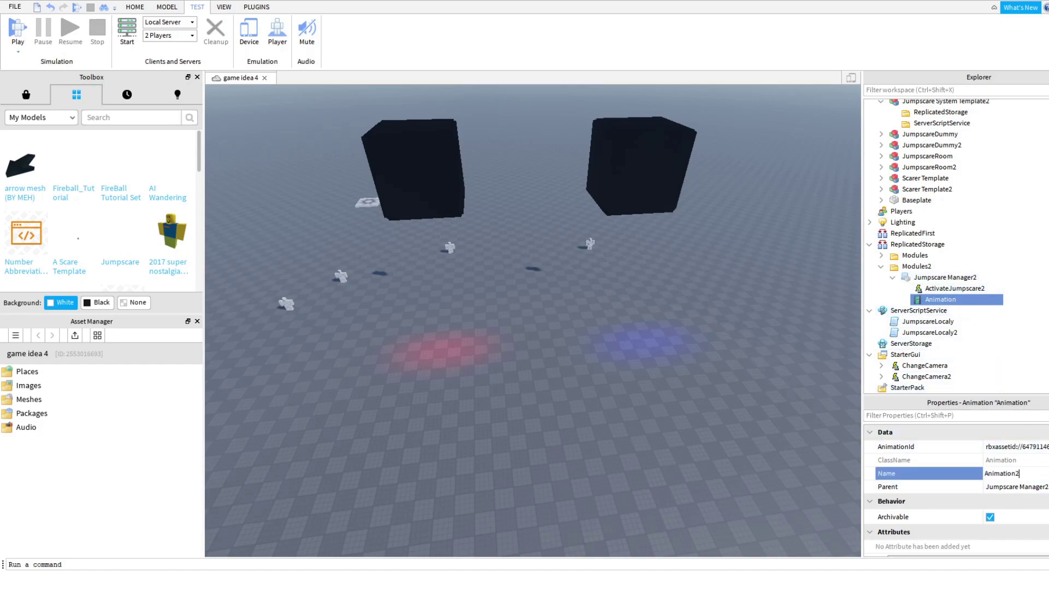
key(Return)
Step: In the Jumpscare Manager2 script, point the references to script.Animation2, workspace.JumpscareDummy2 and PlayerGui.ChangeCamera2
double_click(953, 277)
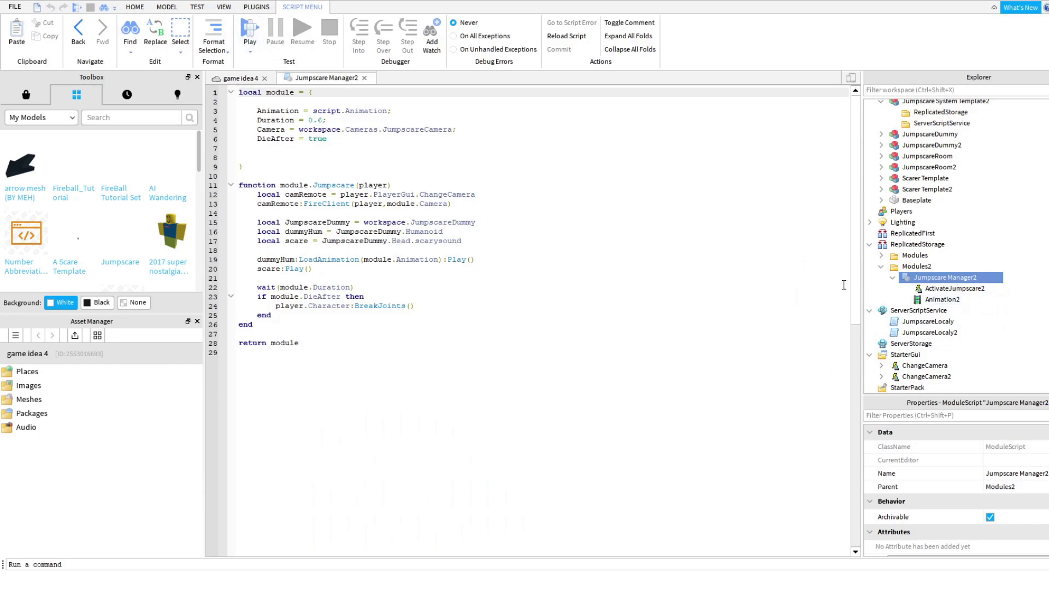
click(388, 111)
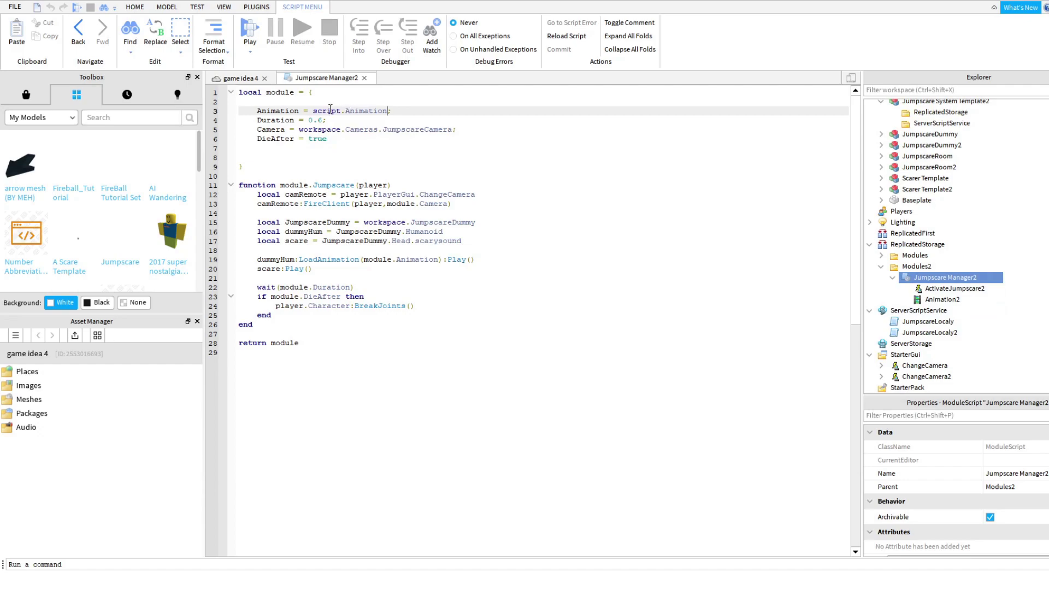
click(361, 111)
click(389, 111)
click(478, 221)
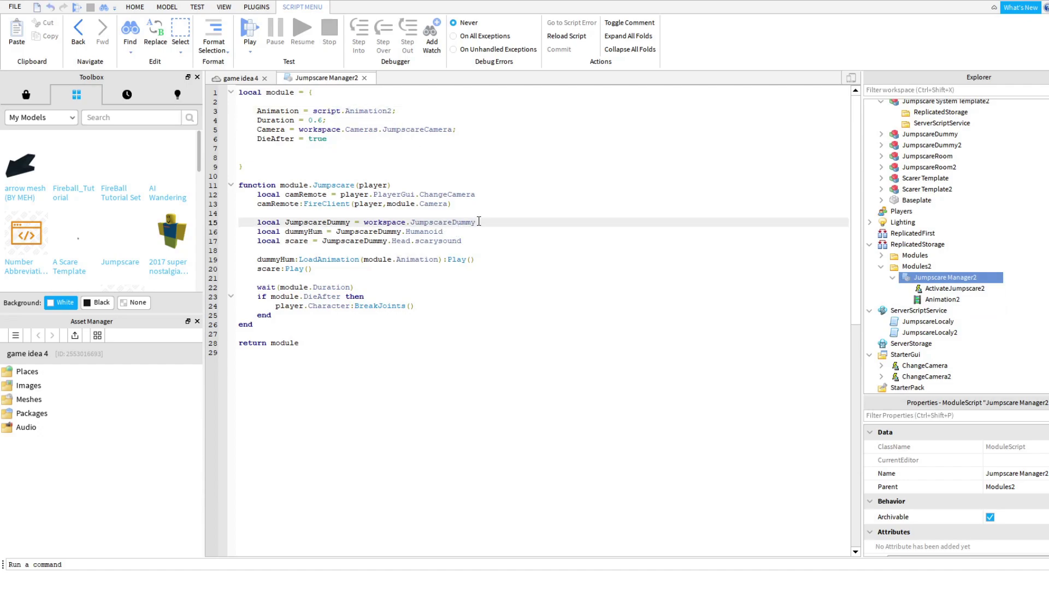
click(474, 194)
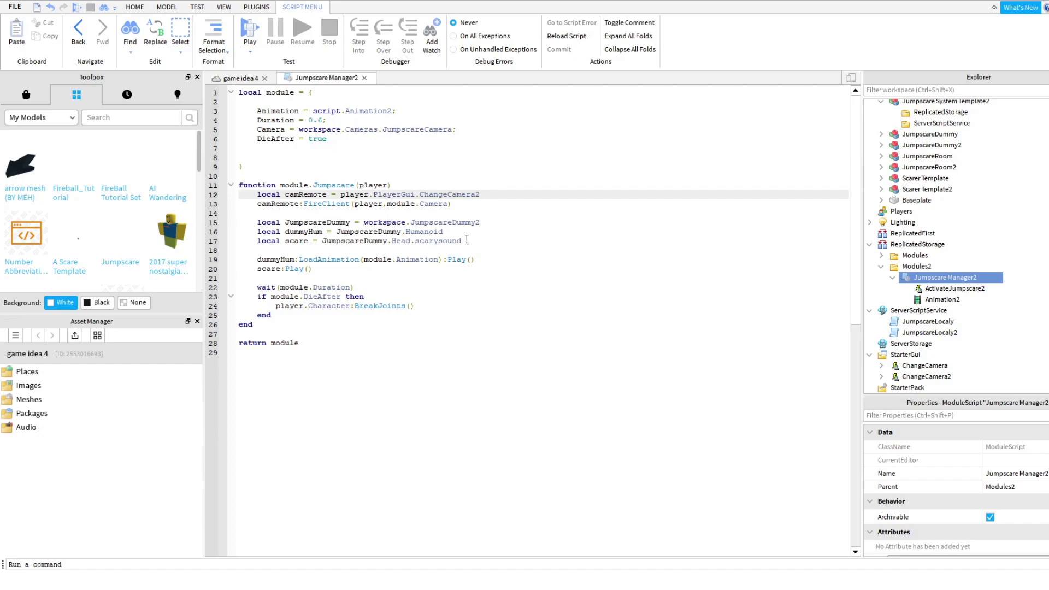
Step: Set the Camera reference in the Jumpscare Manager2 script to workspace.Cameras.JumpscareCamera2 and close the script
scroll(922, 175, up, 5)
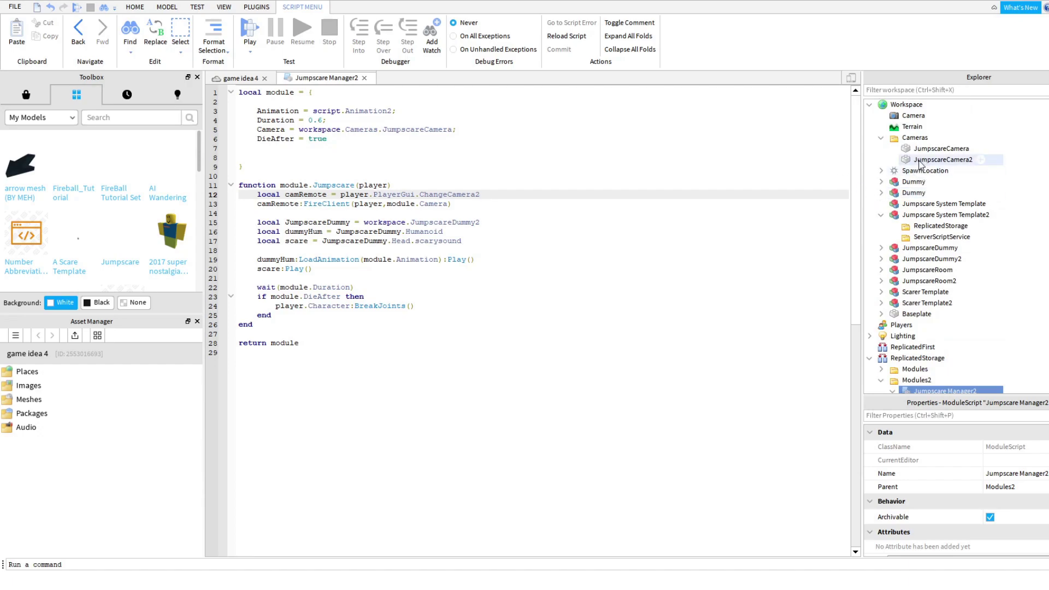
click(452, 129)
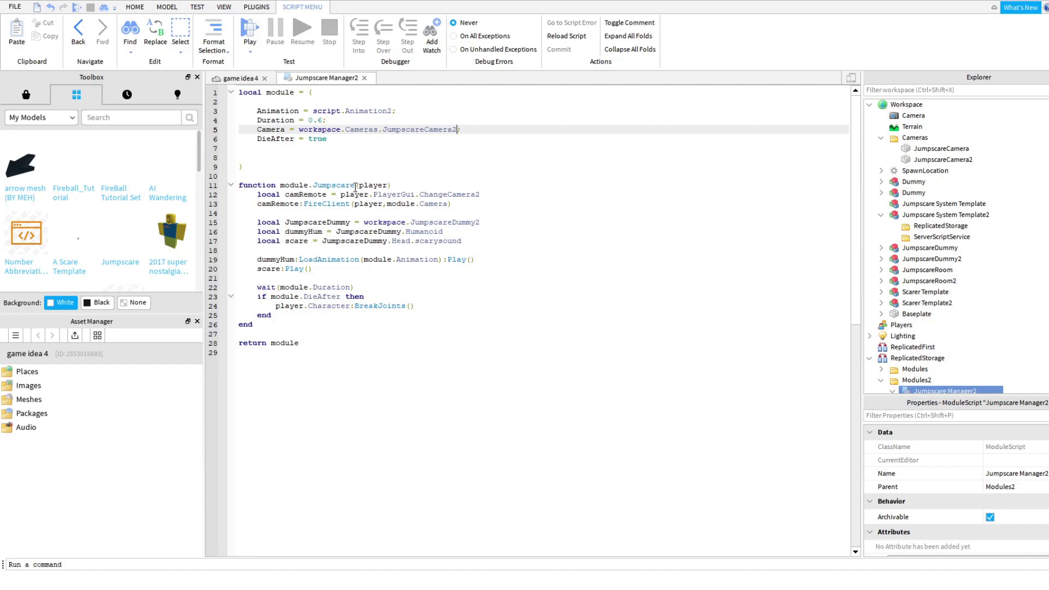
drag(313, 184, 324, 184)
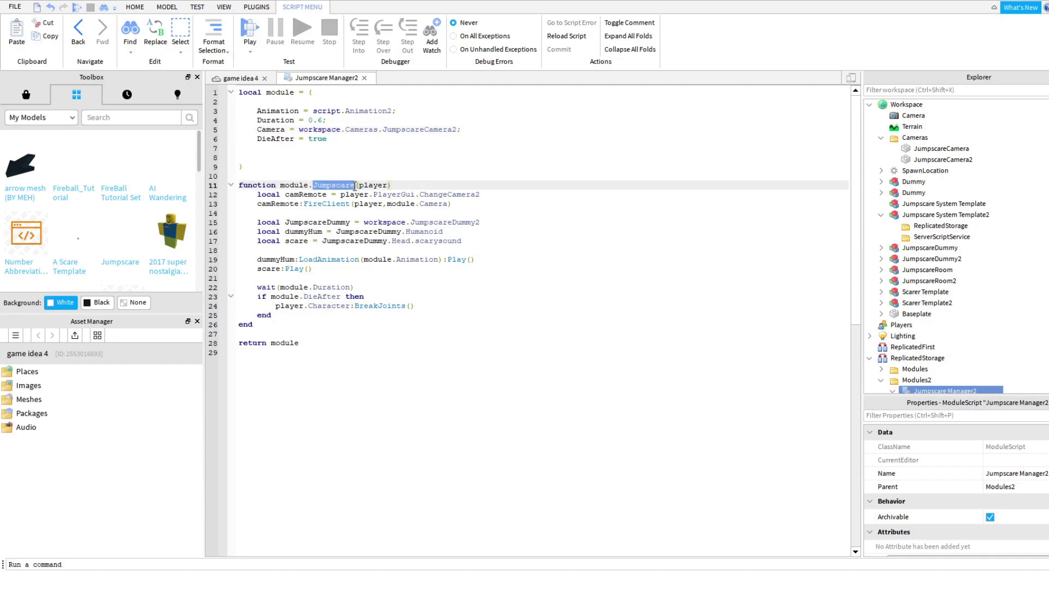
click(364, 78)
Step: Review the Camera local script under ChangeCamera2 in StarterGui and close it
click(880, 215)
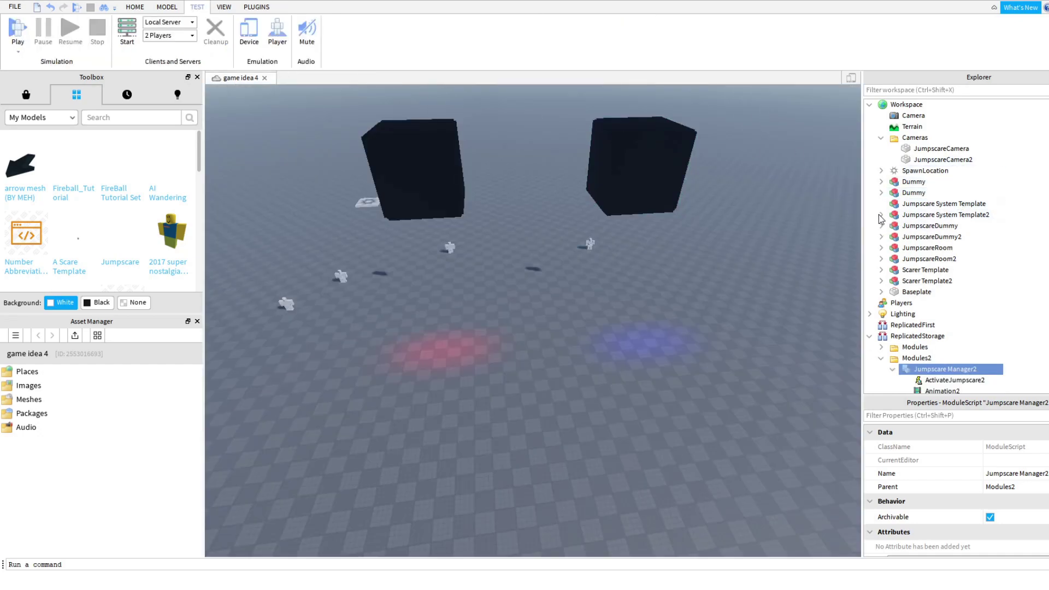
click(881, 141)
scroll(902, 309, down, 4)
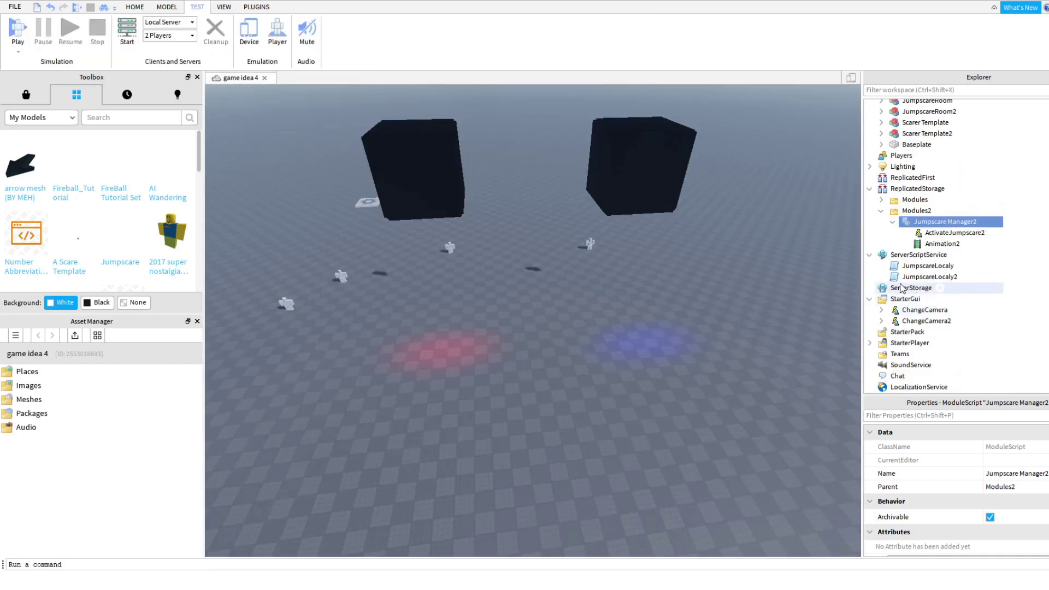
click(881, 320)
double_click(935, 333)
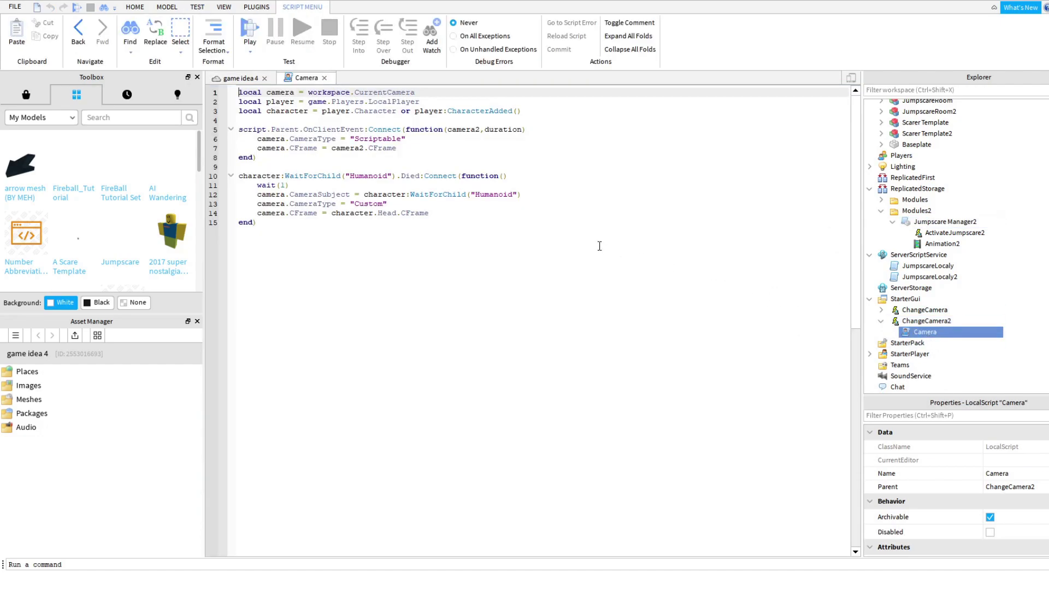
click(325, 79)
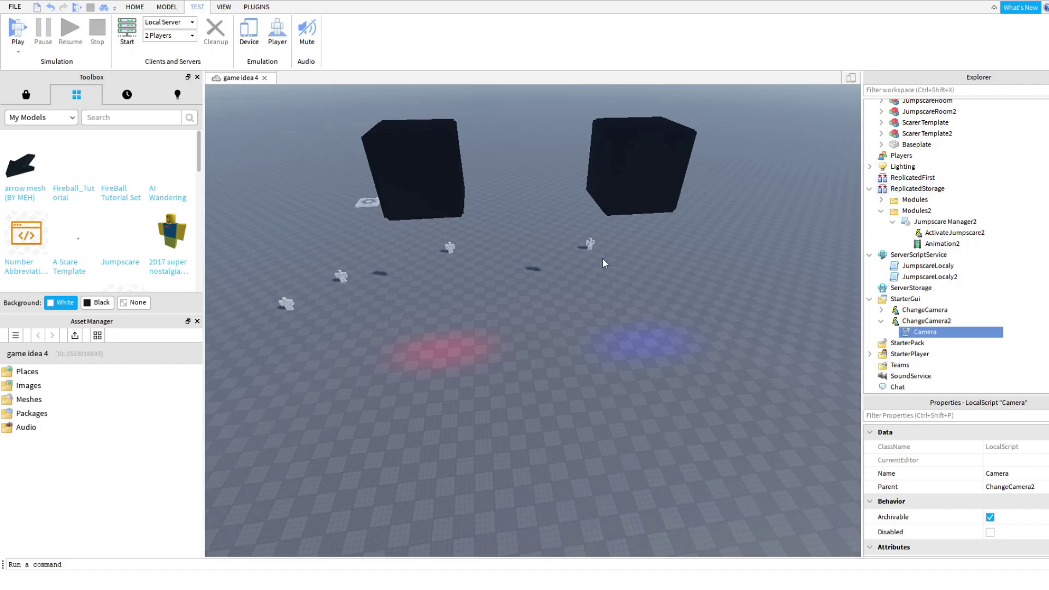
Step: Open the script inside the LowerTorso of Scarer Template2
click(590, 244)
key(f)
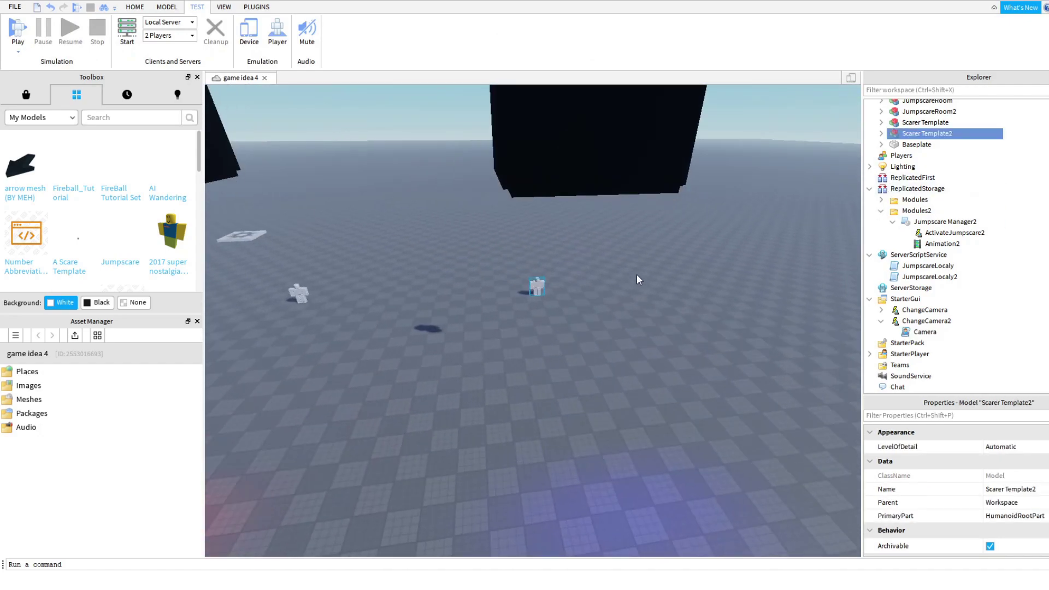
right_drag(637, 274, 637, 274)
scroll(637, 274, up, 3)
scroll(595, 297, down, 8)
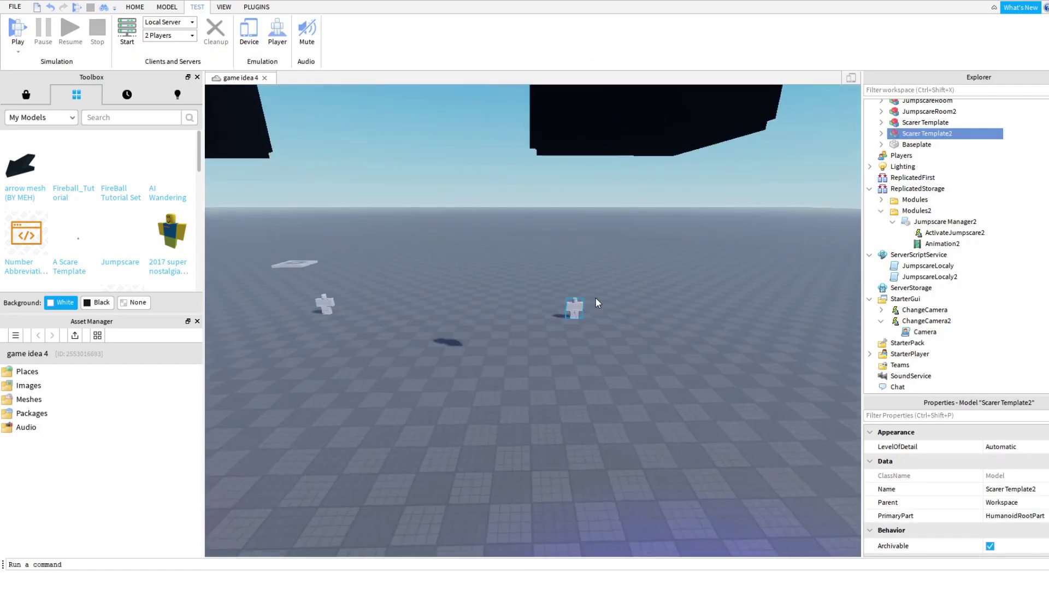
scroll(596, 297, up, 10)
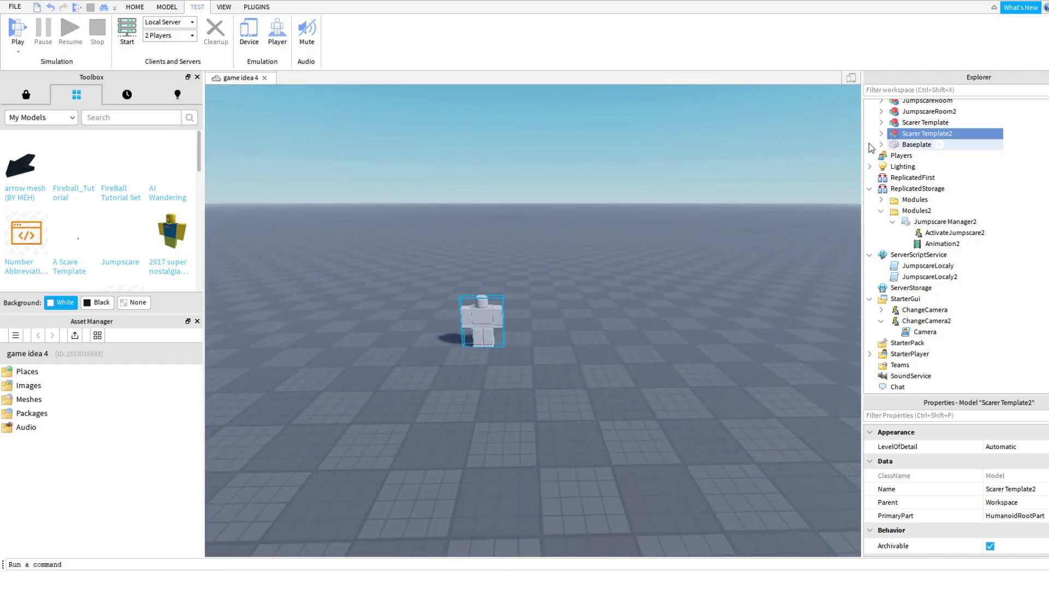
click(881, 134)
scroll(910, 247, down, 2)
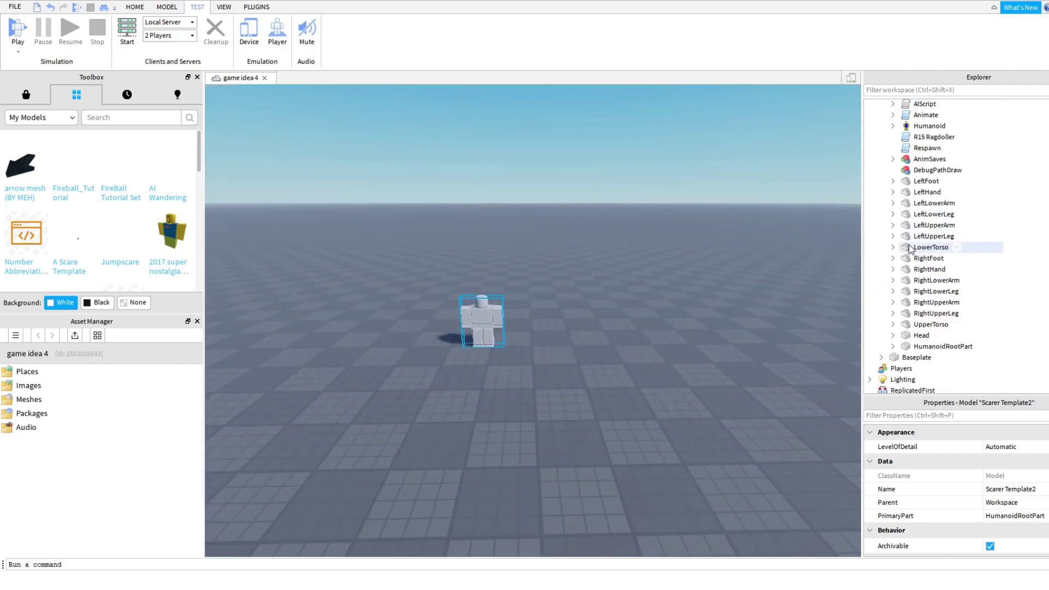
double_click(910, 247)
double_click(936, 302)
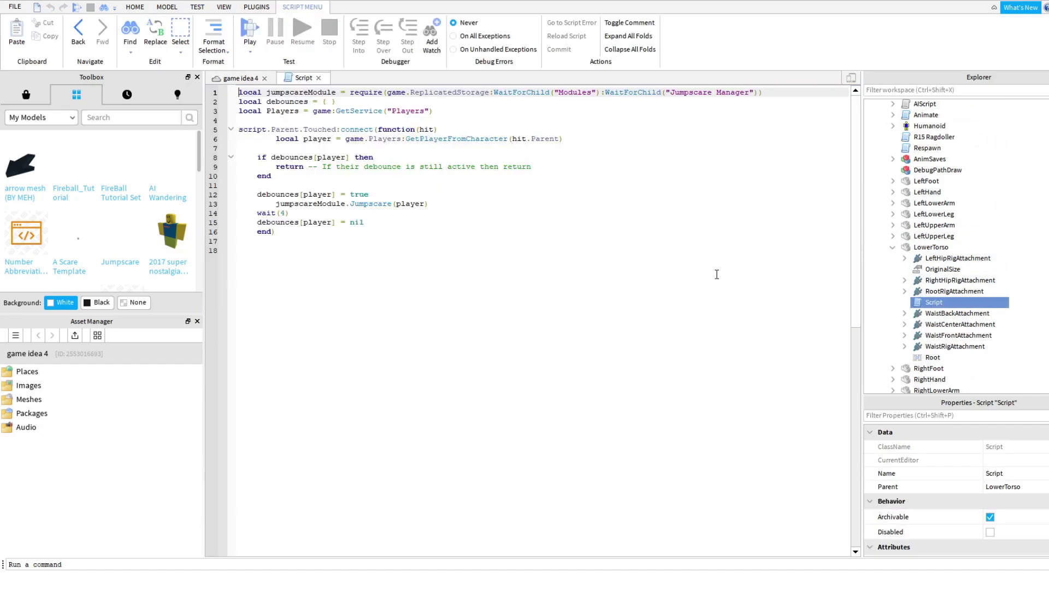
Step: In the LowerTorso script, call jumpscareModule.Jumpscare2 and require Jumpscare Manager2 from the Modules2 folder, then close the script
click(694, 288)
click(627, 240)
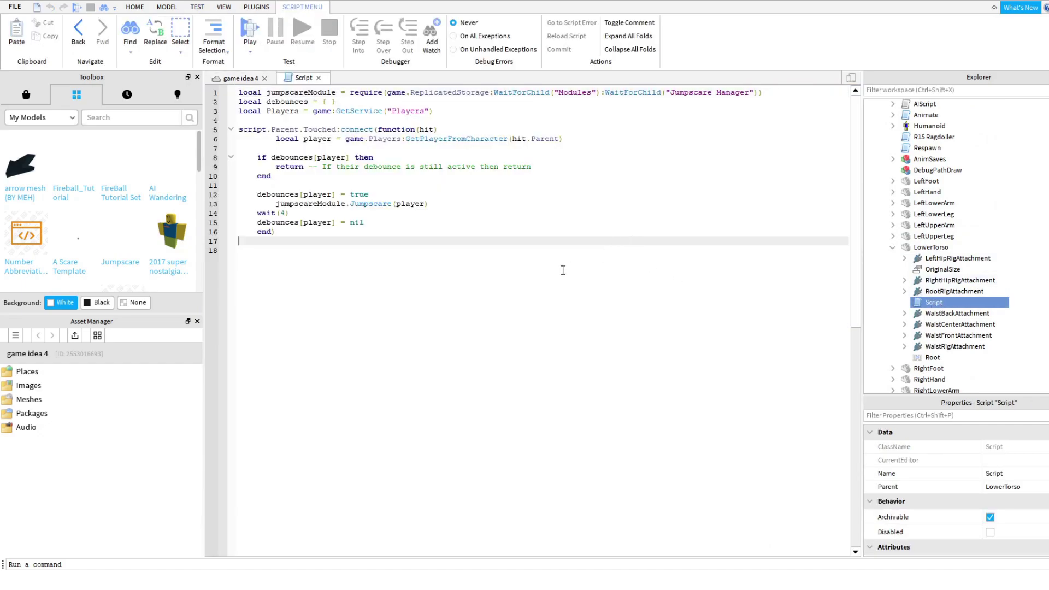
scroll(383, 185, down, 1)
click(390, 173)
scroll(449, 257, up, 1)
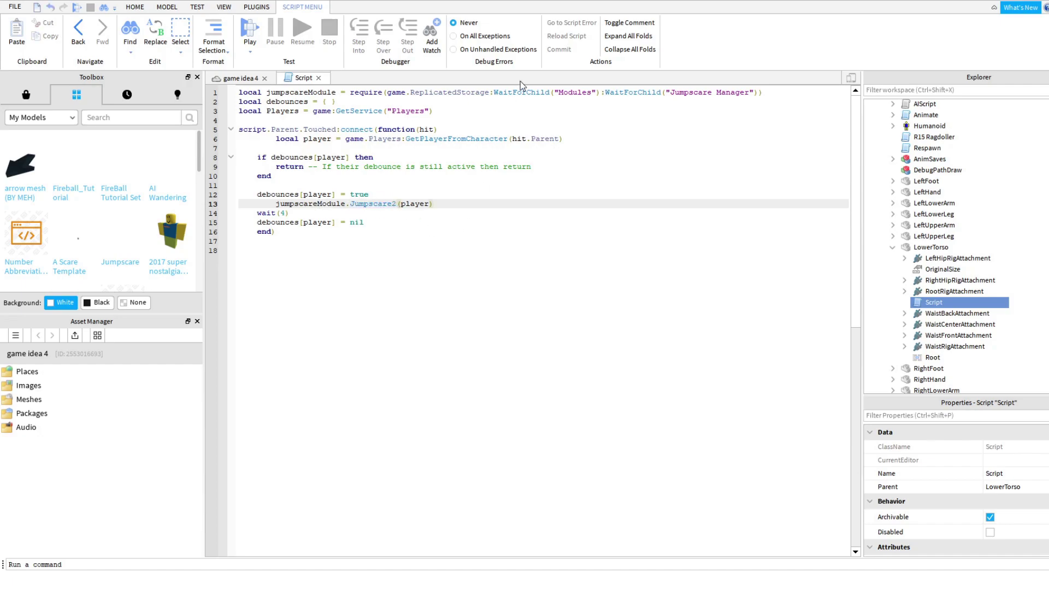
click(591, 94)
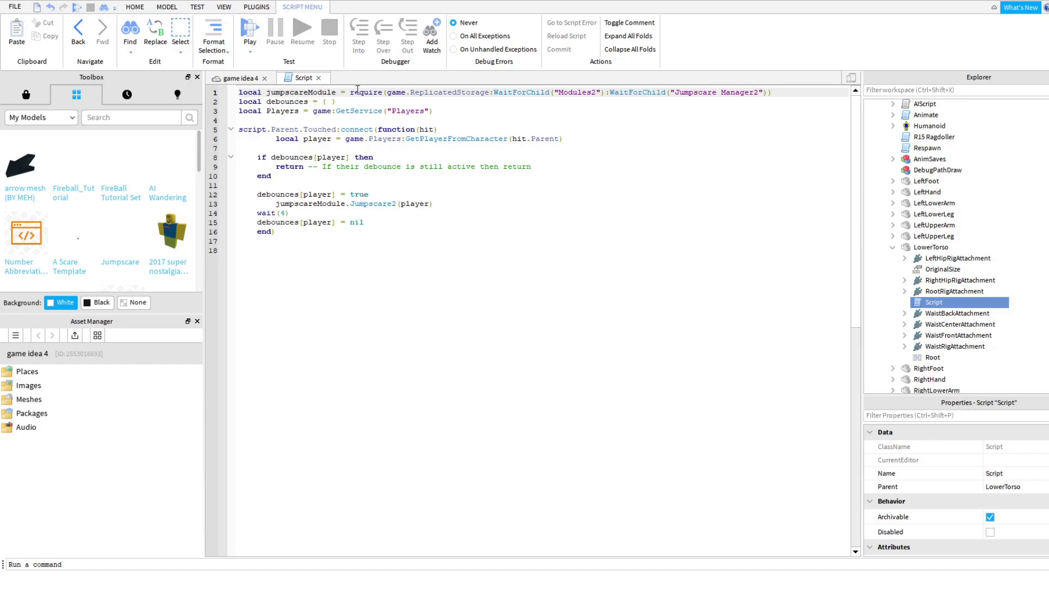
click(320, 78)
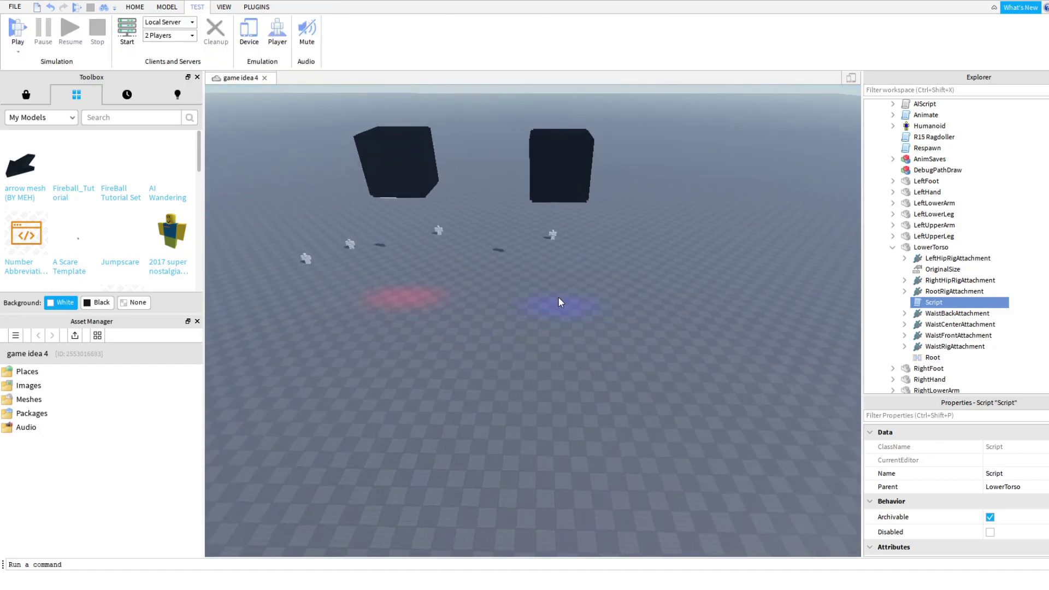
Step: Collapse the Scarer Template2 and Workspace trees and check the AnimationId of Animation2 under Jumpscare Manager2
click(892, 248)
scroll(895, 251, up, 6)
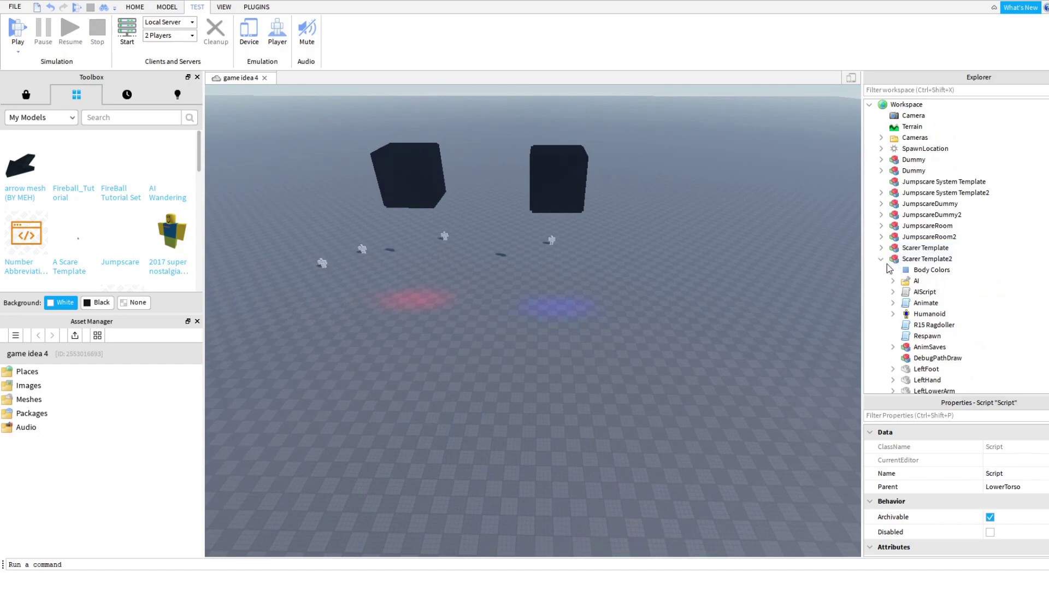
click(881, 260)
click(869, 105)
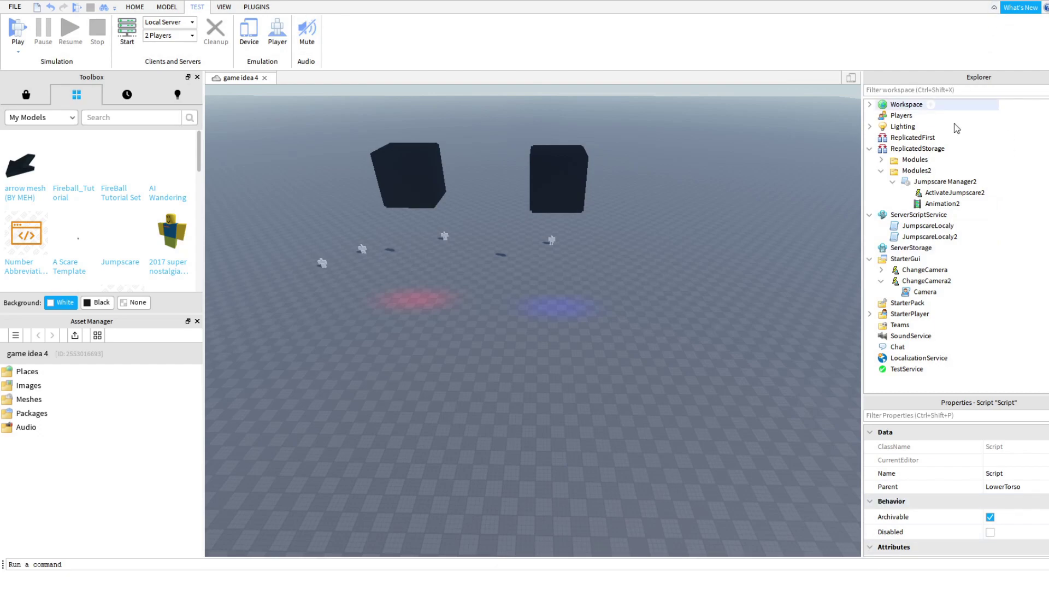
click(918, 171)
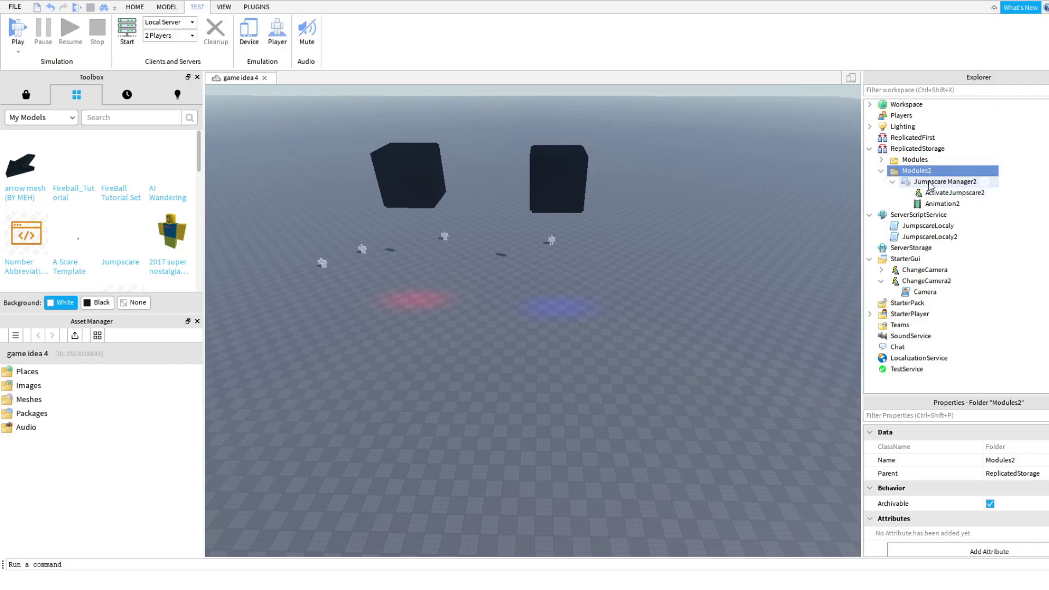
click(950, 203)
click(1020, 447)
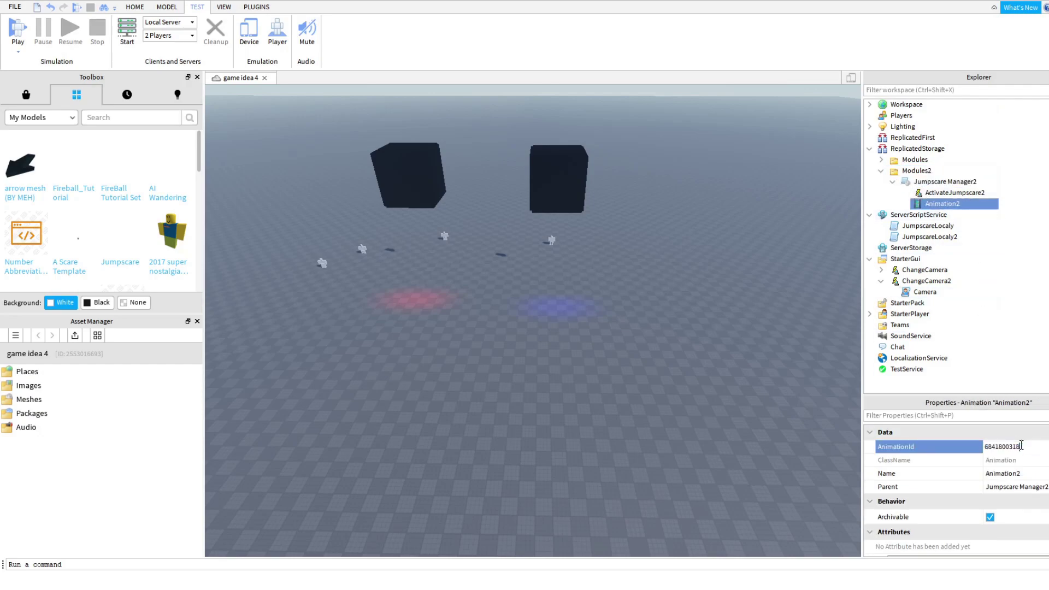
click(660, 273)
Step: Move the SpawnLocation between the red and blue lights, and place Scarer Template beside the red light
scroll(453, 251, up, 2)
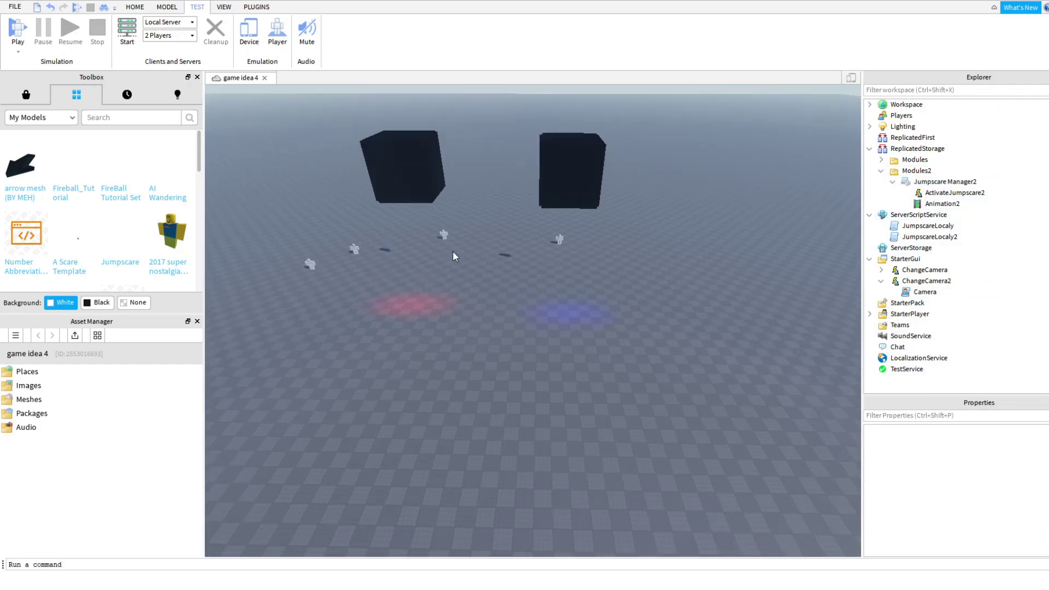
right_drag(452, 251, 452, 251)
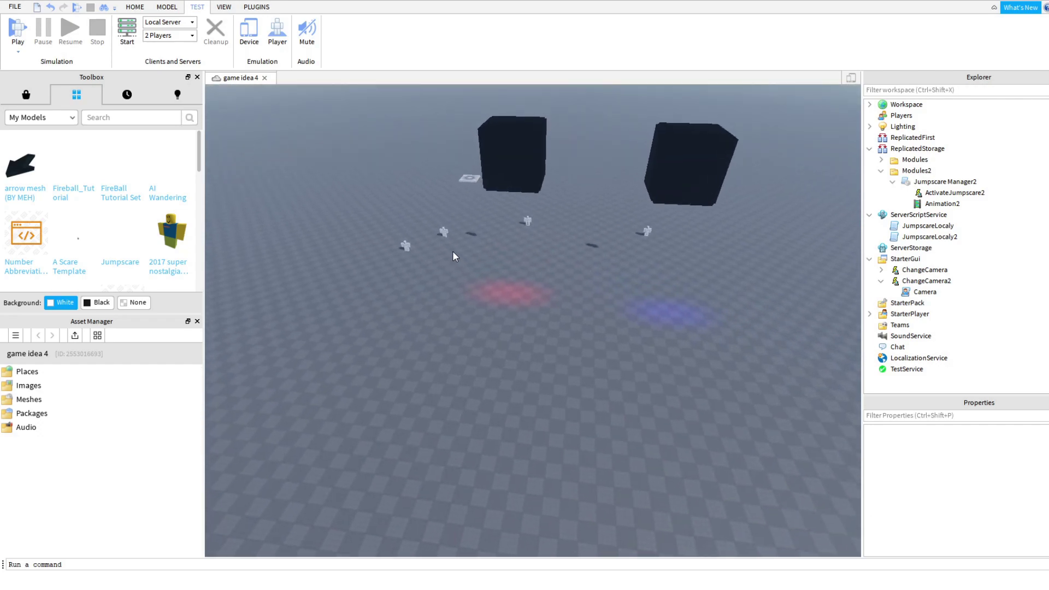
scroll(469, 242, up, 2)
drag(487, 234, 570, 368)
scroll(487, 234, down, 3)
drag(519, 257, 506, 282)
right_drag(506, 282, 506, 282)
drag(506, 282, 490, 261)
Step: Move Scarer Template2 farther away from the spawn, past the blue light
click(734, 196)
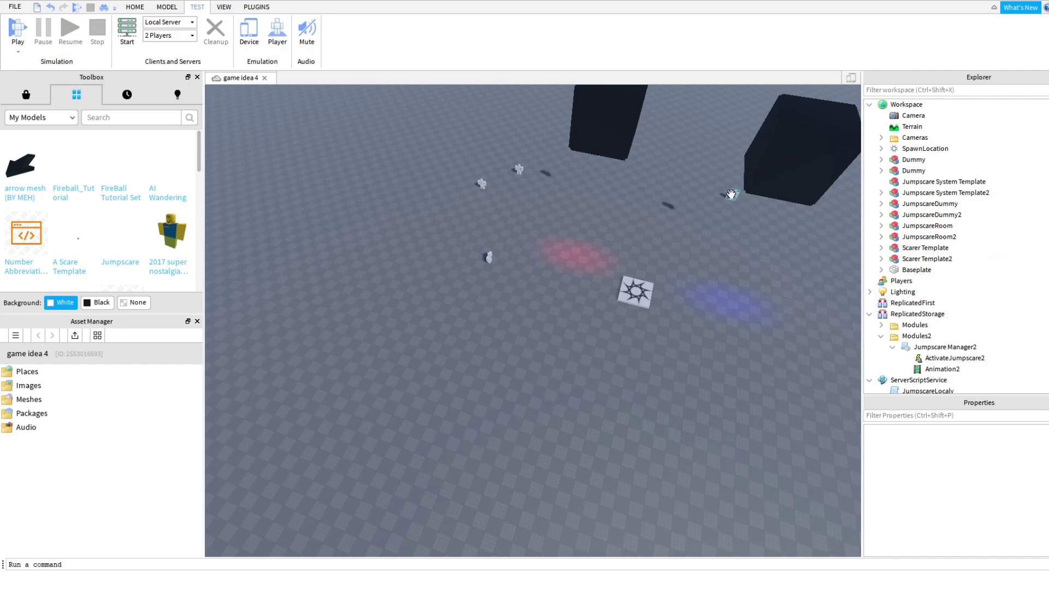
right_drag(735, 203, 752, 243)
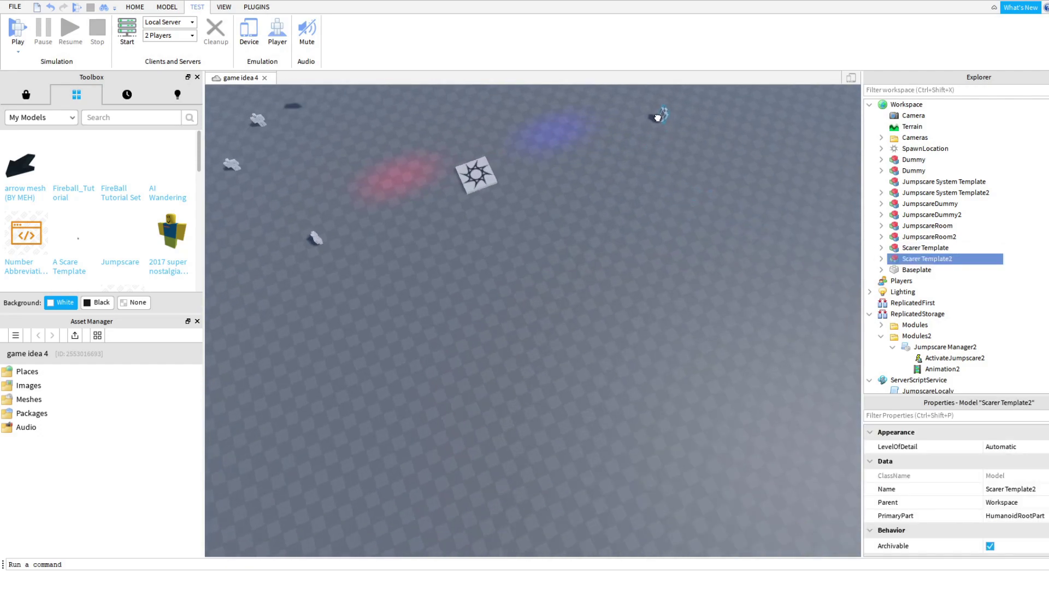
right_drag(639, 148, 617, 127)
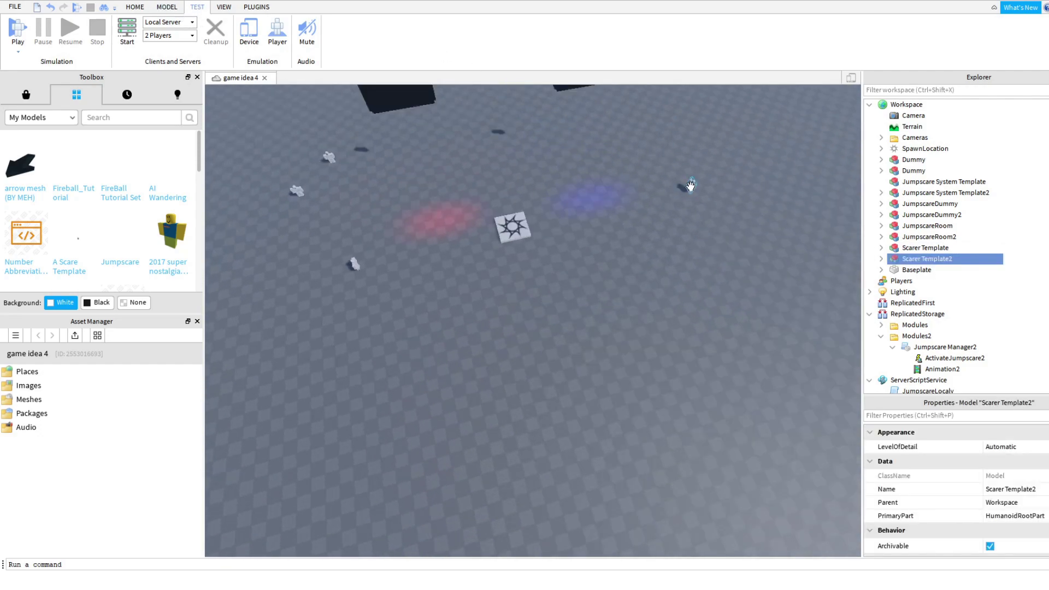
right_drag(690, 186, 629, 183)
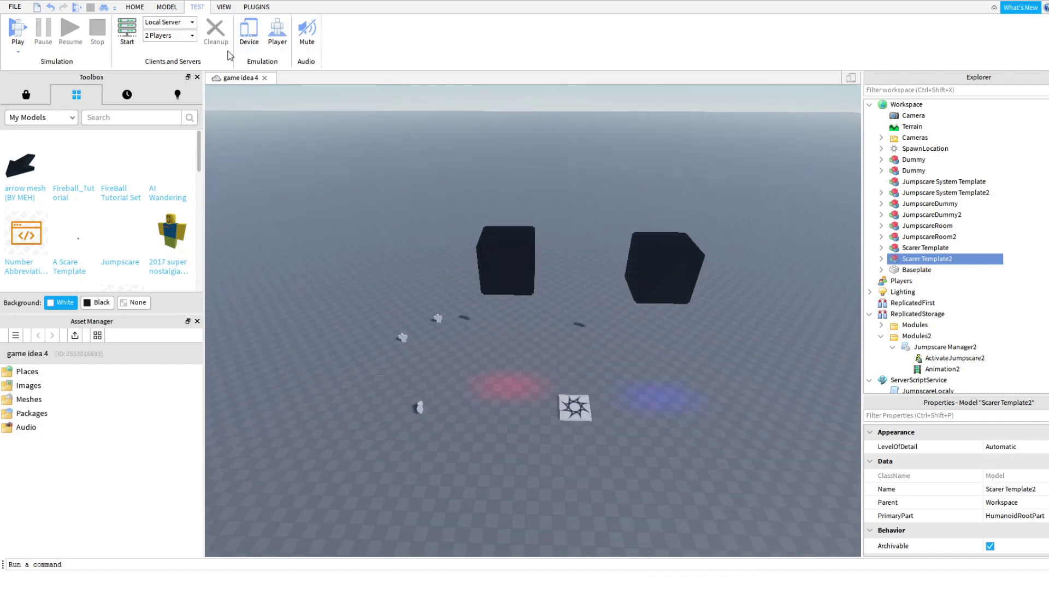
Step: Play-test the game by walking the character into the scarer near the red light, and stop the test
click(24, 36)
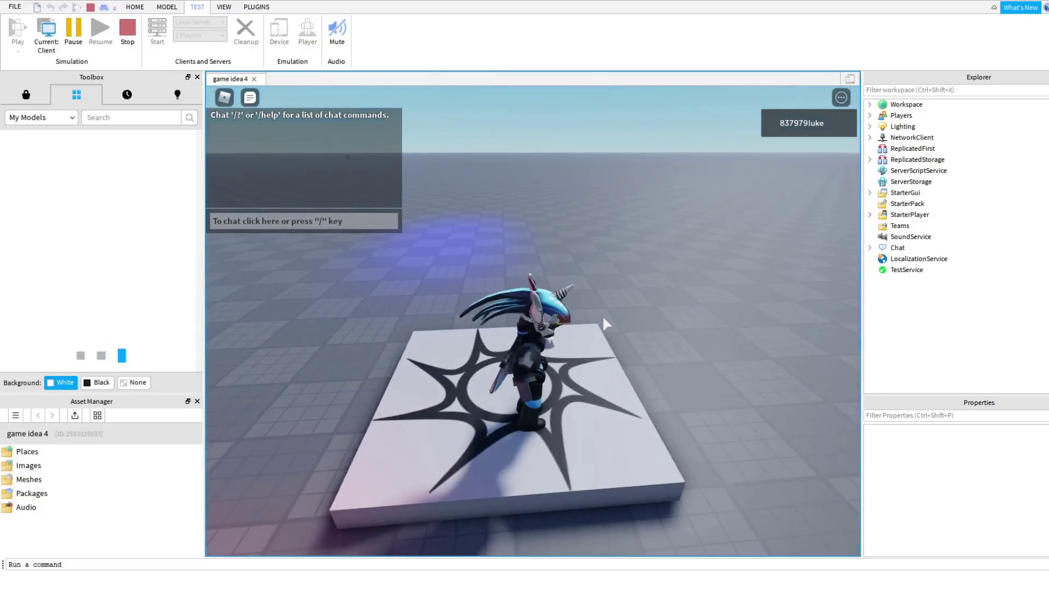
right_drag(603, 318, 603, 318)
key(w)
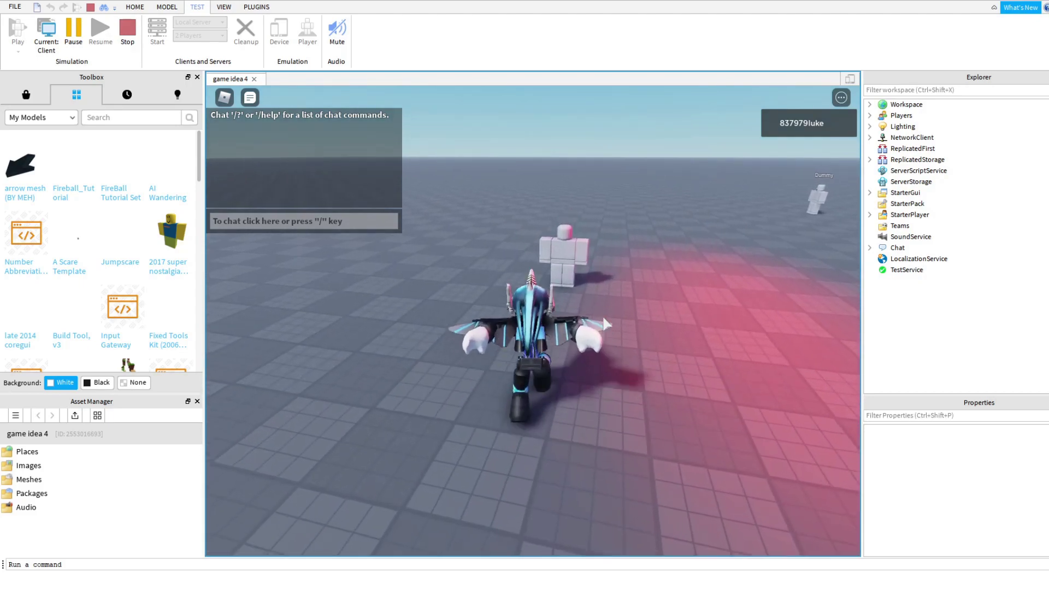
key(w)
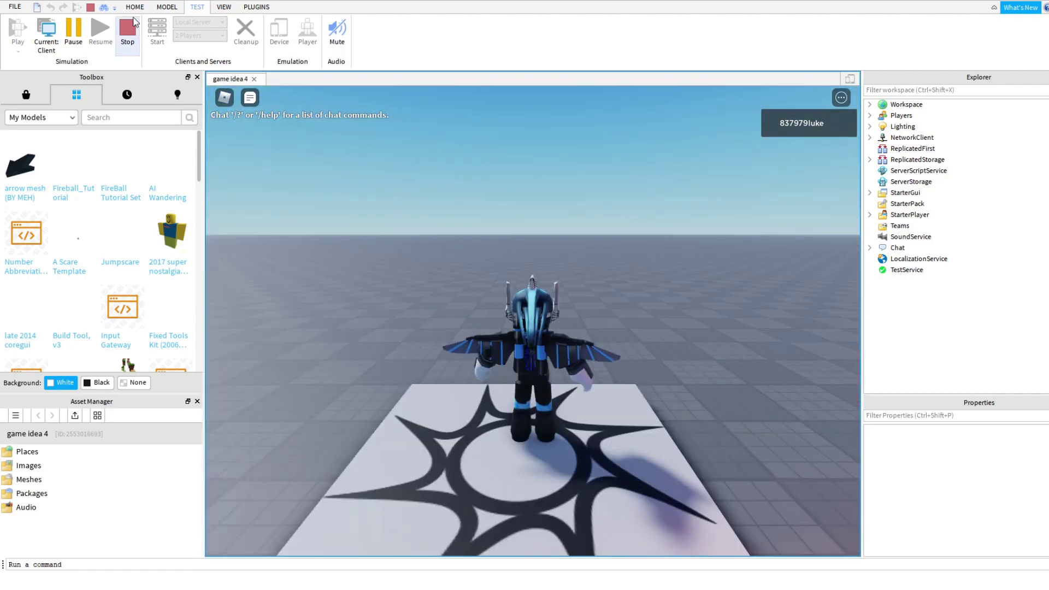
key(shift+F5)
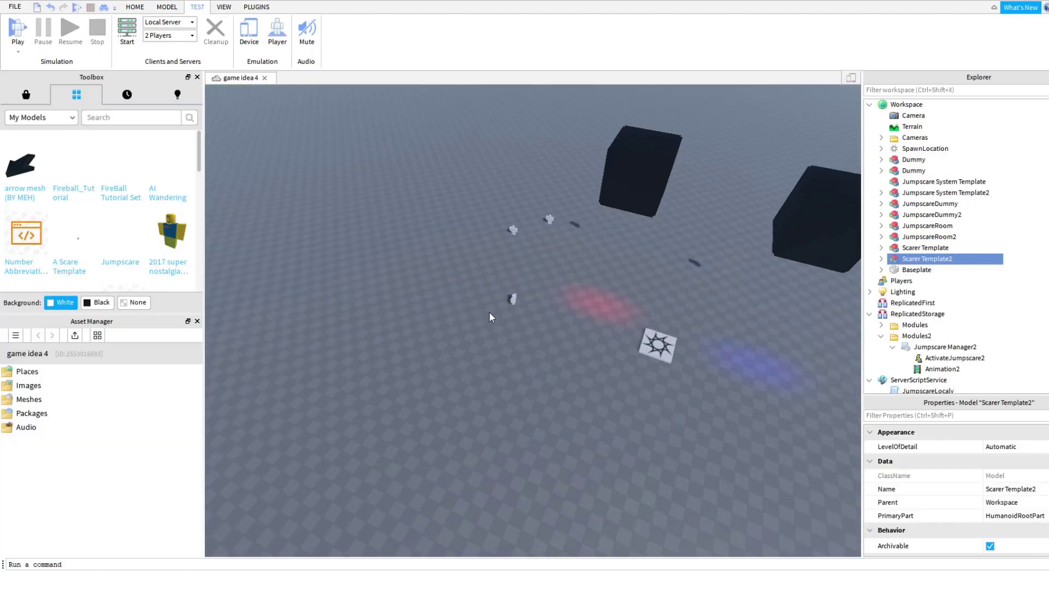
Step: Move Scarer Template farther away from the spawn and the red light
drag(512, 301, 405, 261)
right_drag(405, 261, 538, 240)
key(w)
Step: Bring Scarer Template2 closer to the spawn, placing it beside the blue light
click(927, 258)
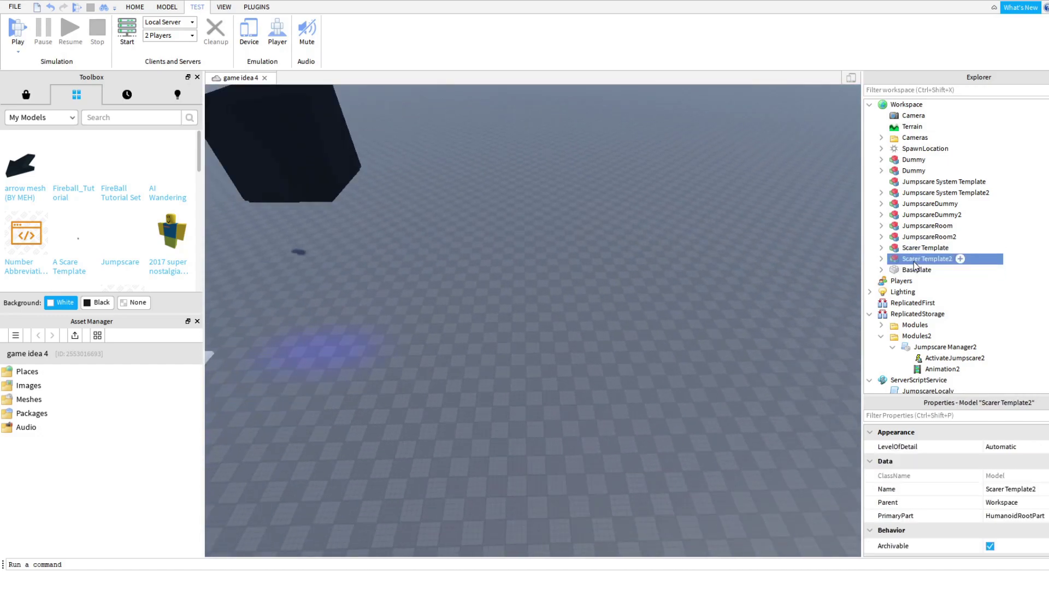
key(f)
scroll(501, 281, down, 3)
drag(501, 281, 501, 278)
right_drag(501, 281, 501, 278)
drag(501, 279, 511, 331)
key(w)
scroll(510, 346, up, 3)
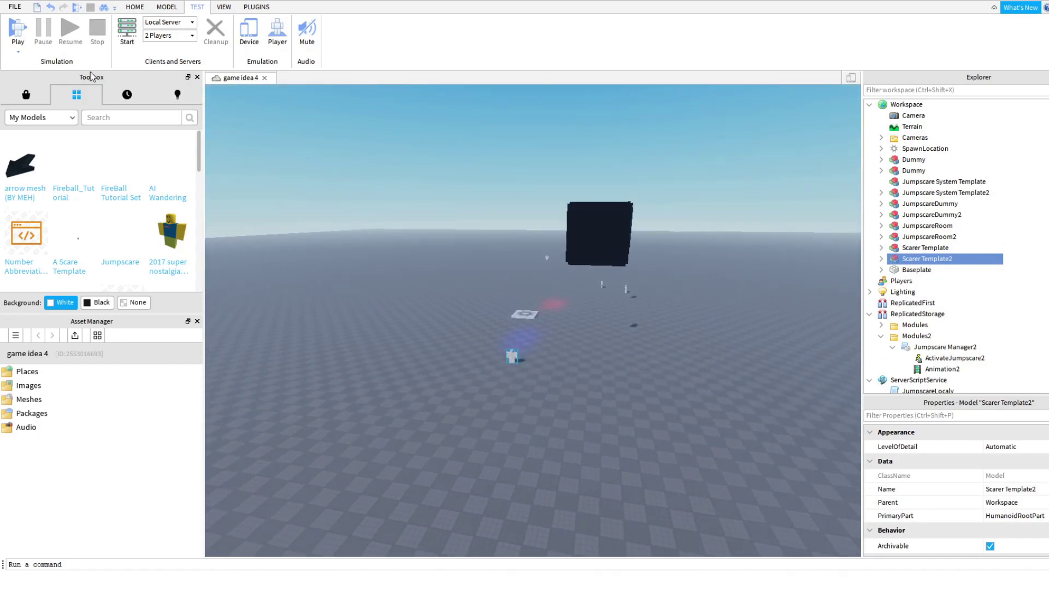
Step: Play-test the game again with the repositioned scarers to check the second jumpscare, and stop the test
click(23, 31)
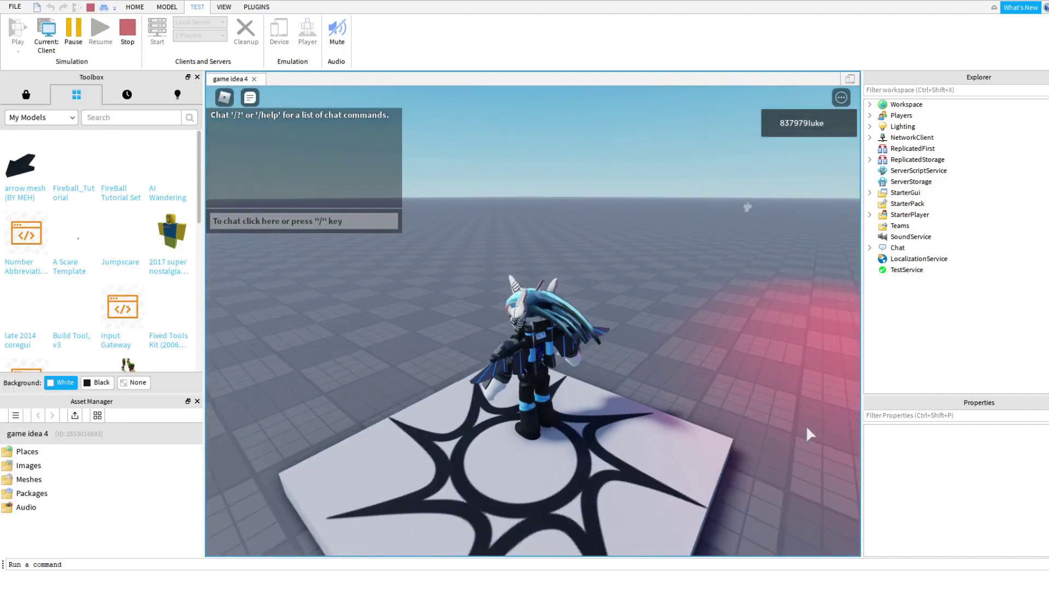
key(w)
right_drag(807, 428, 807, 428)
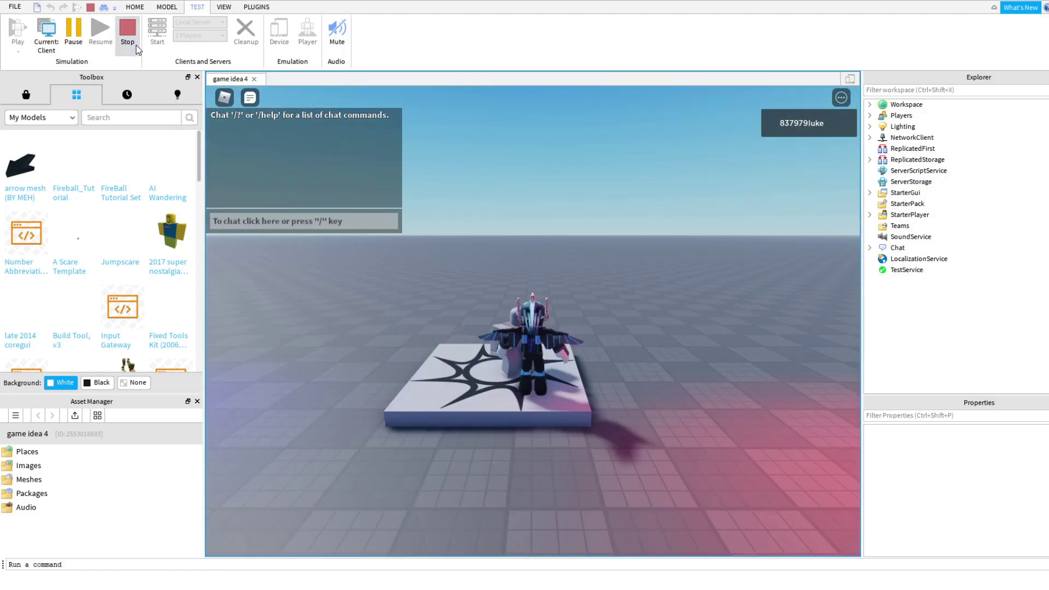
click(134, 42)
right_drag(640, 334, 638, 365)
scroll(644, 333, up, 10)
scroll(644, 333, down, 5)
key(e)
key(w)
key(w)
key(e)
scroll(622, 331, down, 2)
key(s)
right_drag(621, 331, 639, 358)
key(w)
key(s)
key(w)
key(s)
key(s)
key(w)
key(s)
key(s)
key(w)
key(s)
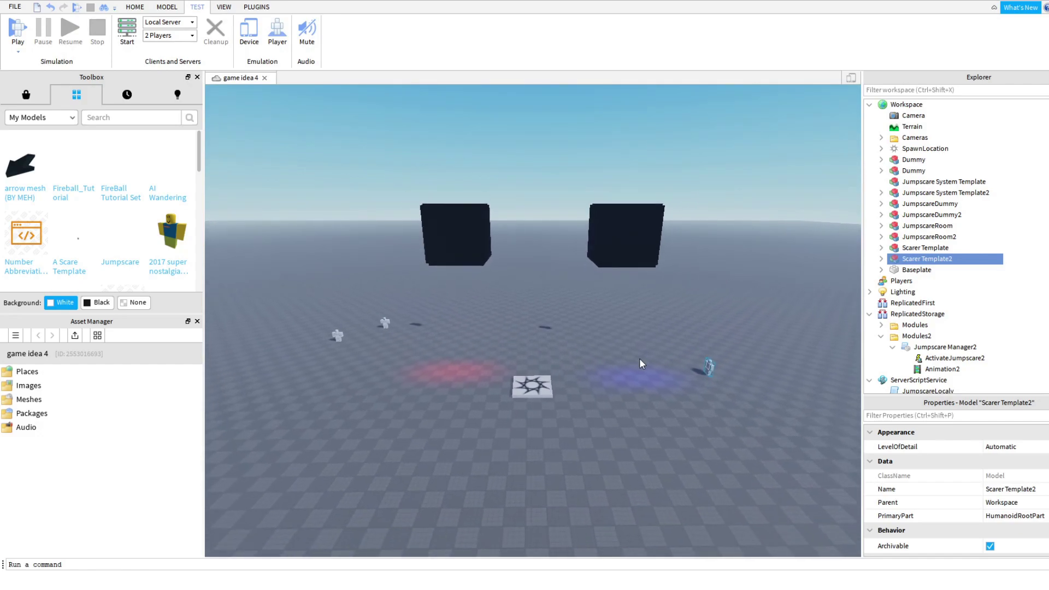